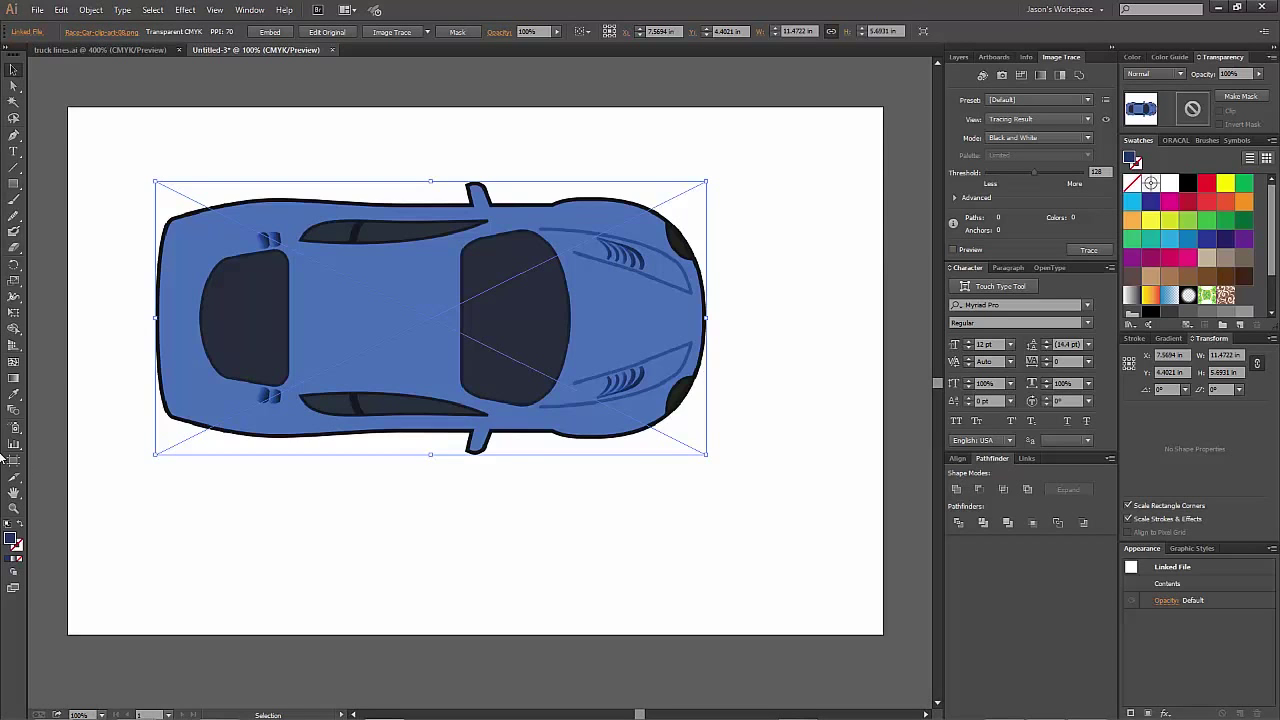
# - Reposition the linked car image on the artboard and detach the Image Trace panel so it floats beside the car
pyautogui.moveTo(509, 410); pyautogui.dragTo(502, 437)
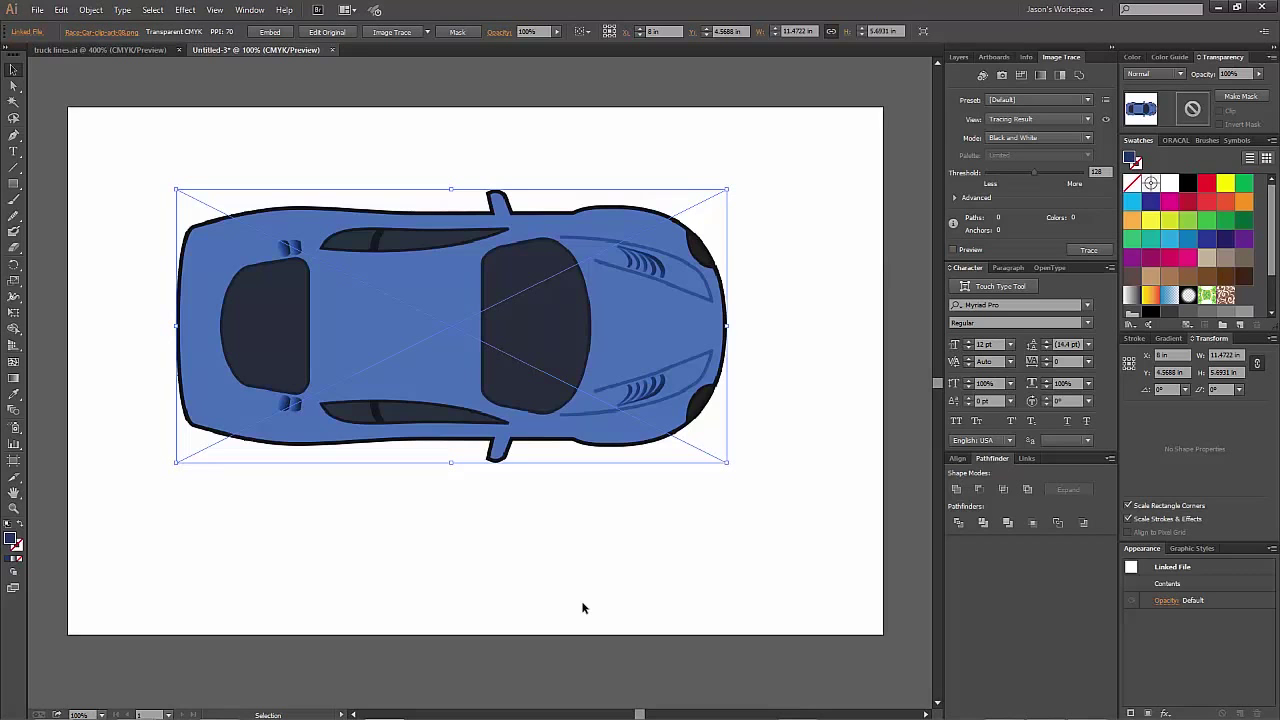
pyautogui.moveTo(550, 410); pyautogui.dragTo(576, 467)
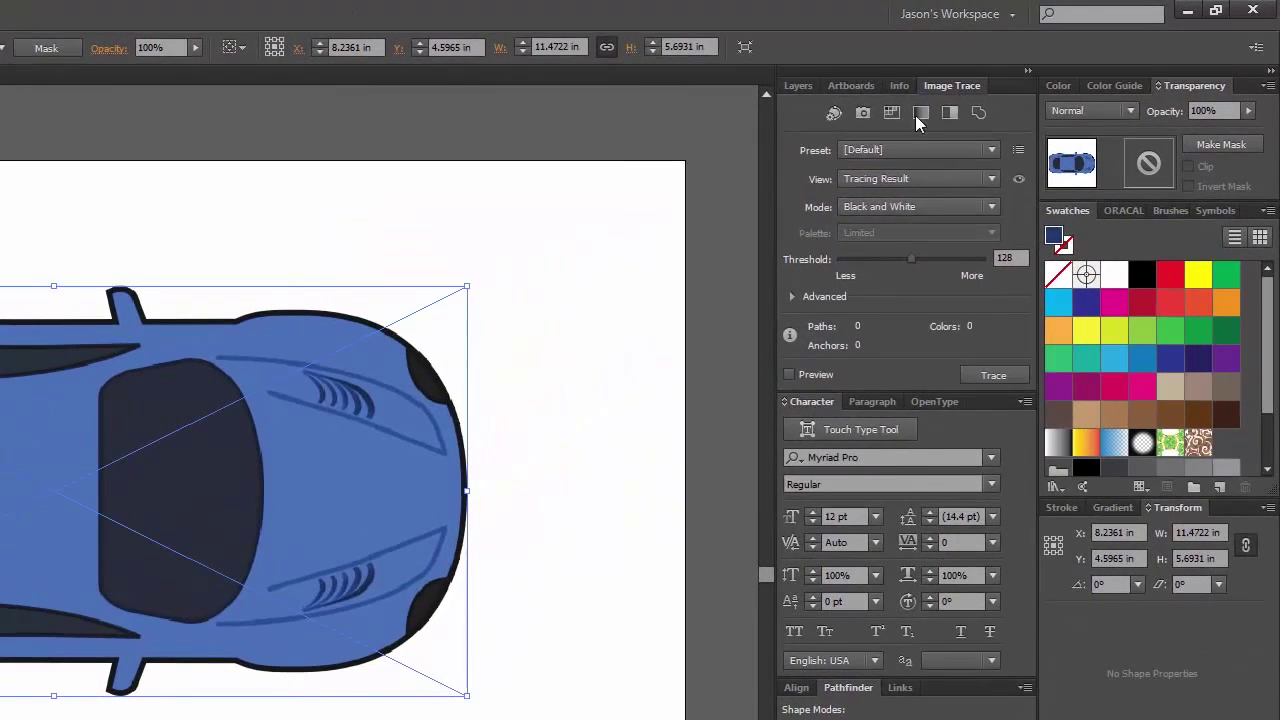
pyautogui.moveTo(940, 85)
pyautogui.mouseDown()
pyautogui.moveTo(583, 240)
pyautogui.moveTo(509, 229)
pyautogui.moveTo(616, 204)
pyautogui.mouseUp()
pyautogui.click(470, 513)
pyautogui.click(525, 510)
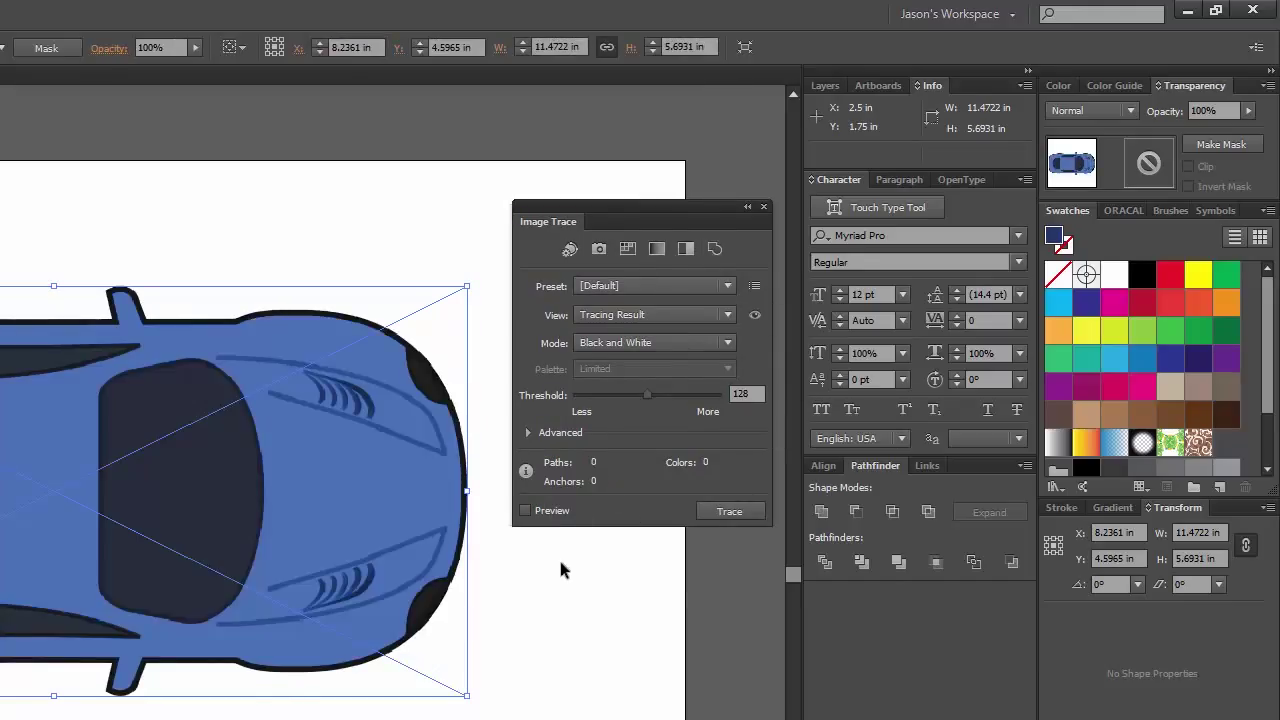
# - Try tracing the car with the Silhouettes preset, and undo the trace
pyautogui.click(618, 285)
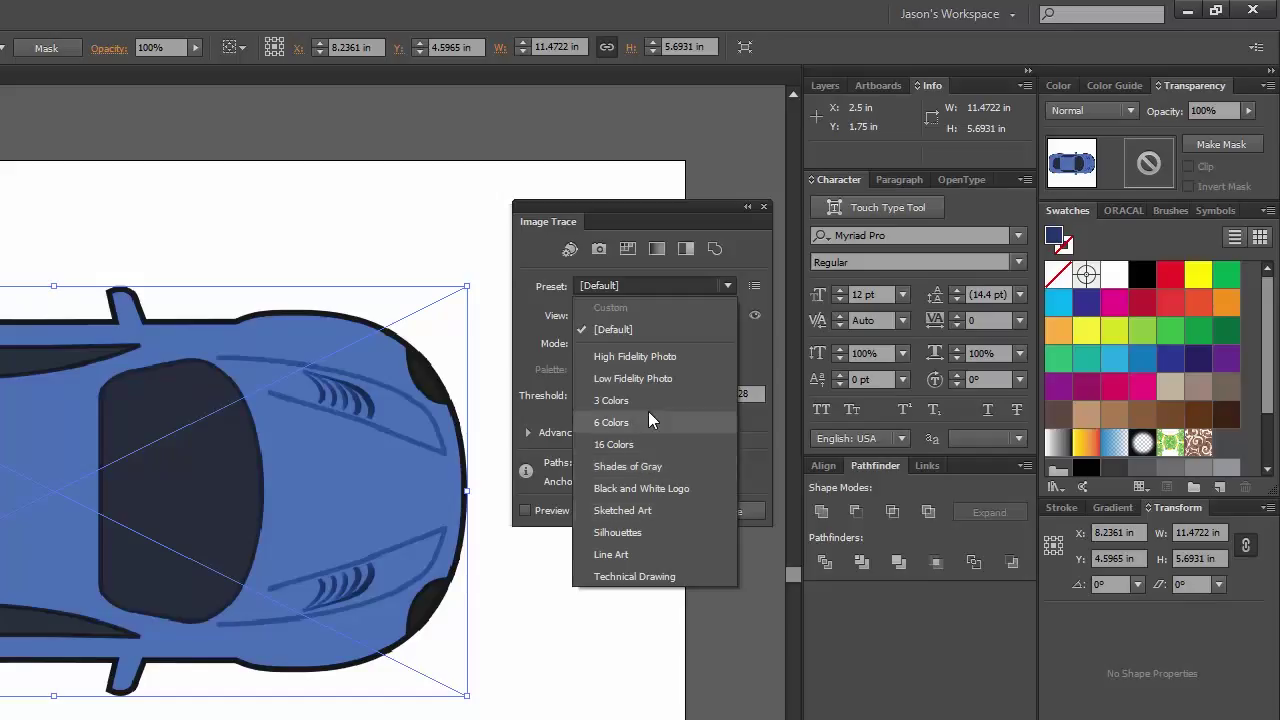
pyautogui.click(661, 533)
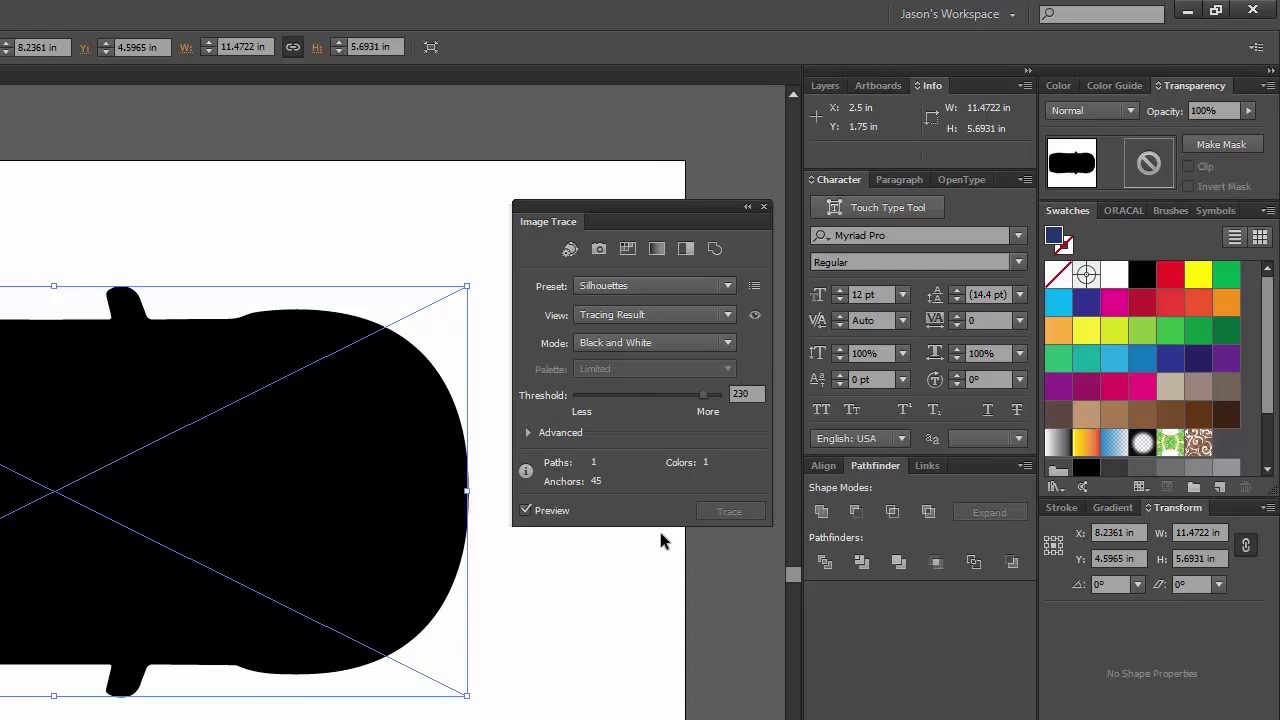
pyautogui.hotkey('ctrl', 'z')
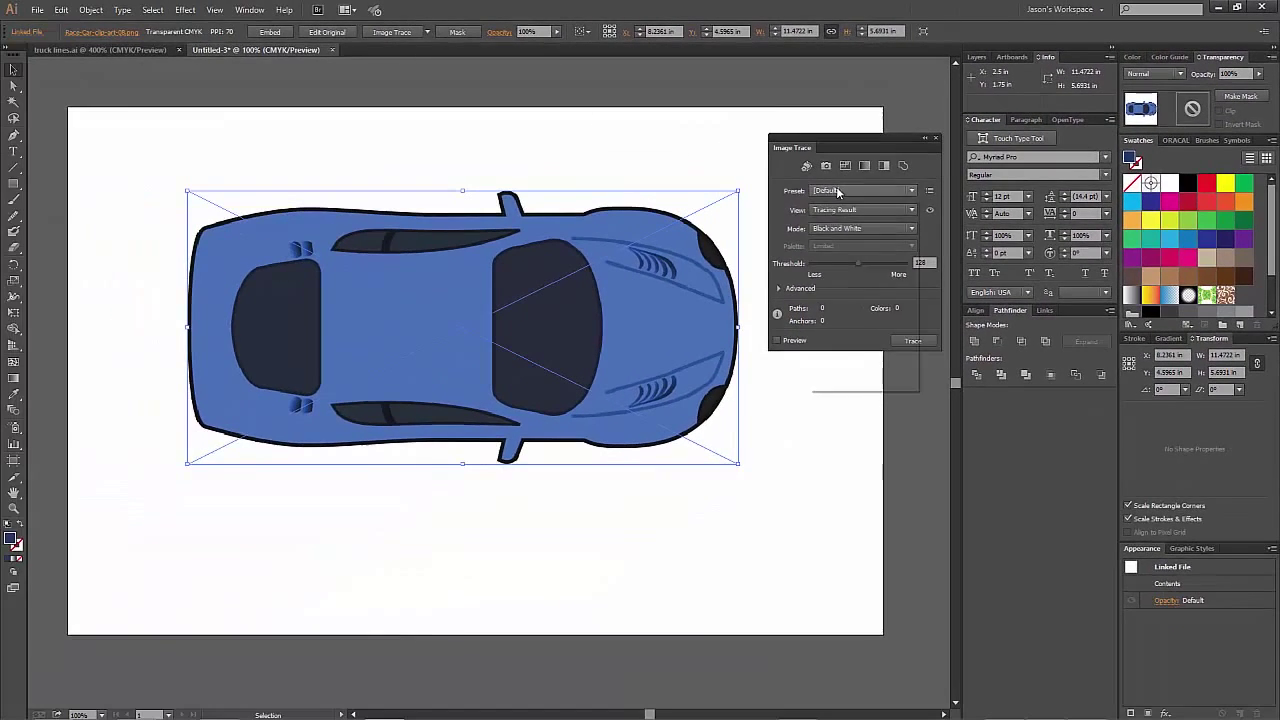
# - Try the Black and White Logo, Low Fidelity Photo and Line Art trace presets on the car in turn
pyautogui.click(838, 190)
pyautogui.click(852, 323)
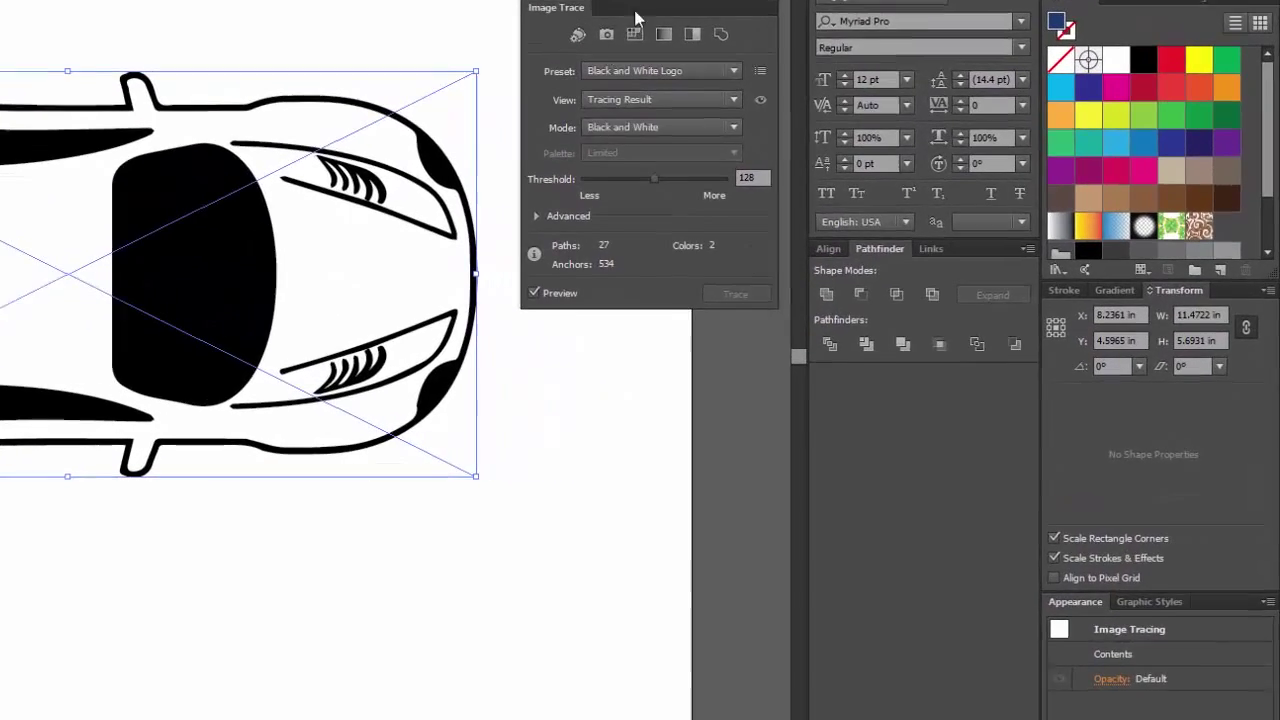
pyautogui.click(660, 66)
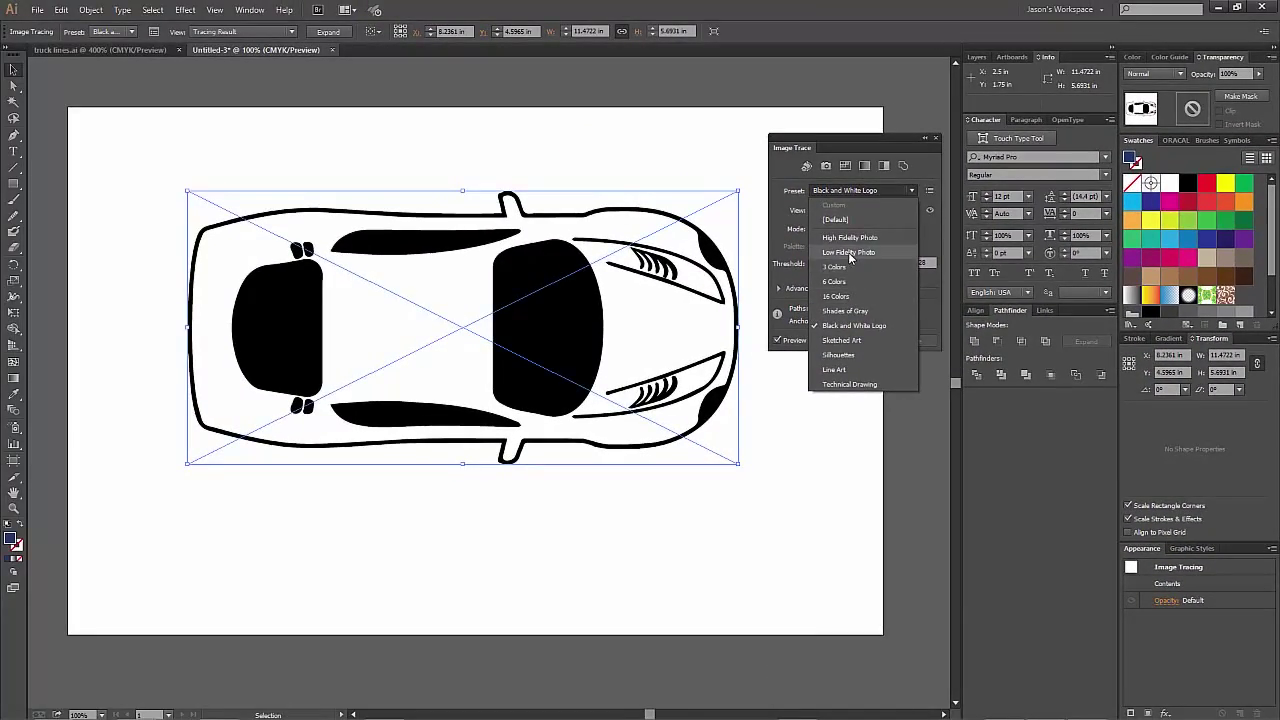
pyautogui.click(820, 240)
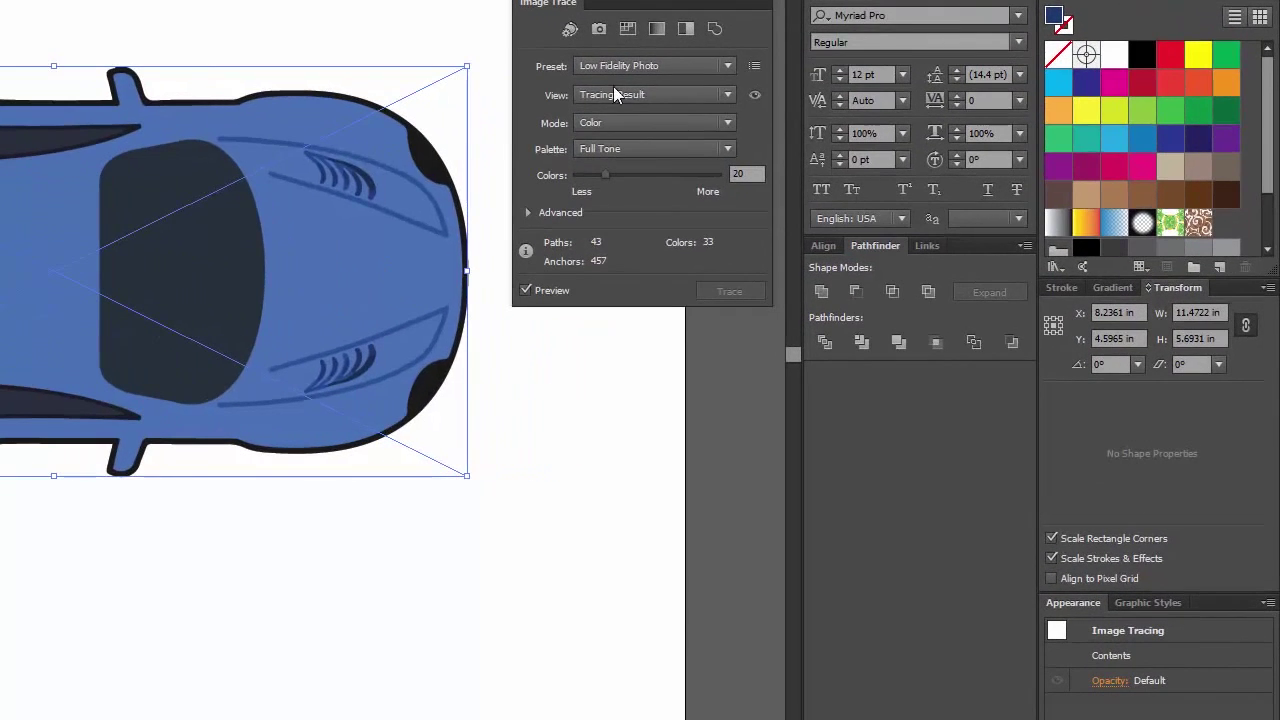
pyautogui.click(652, 65)
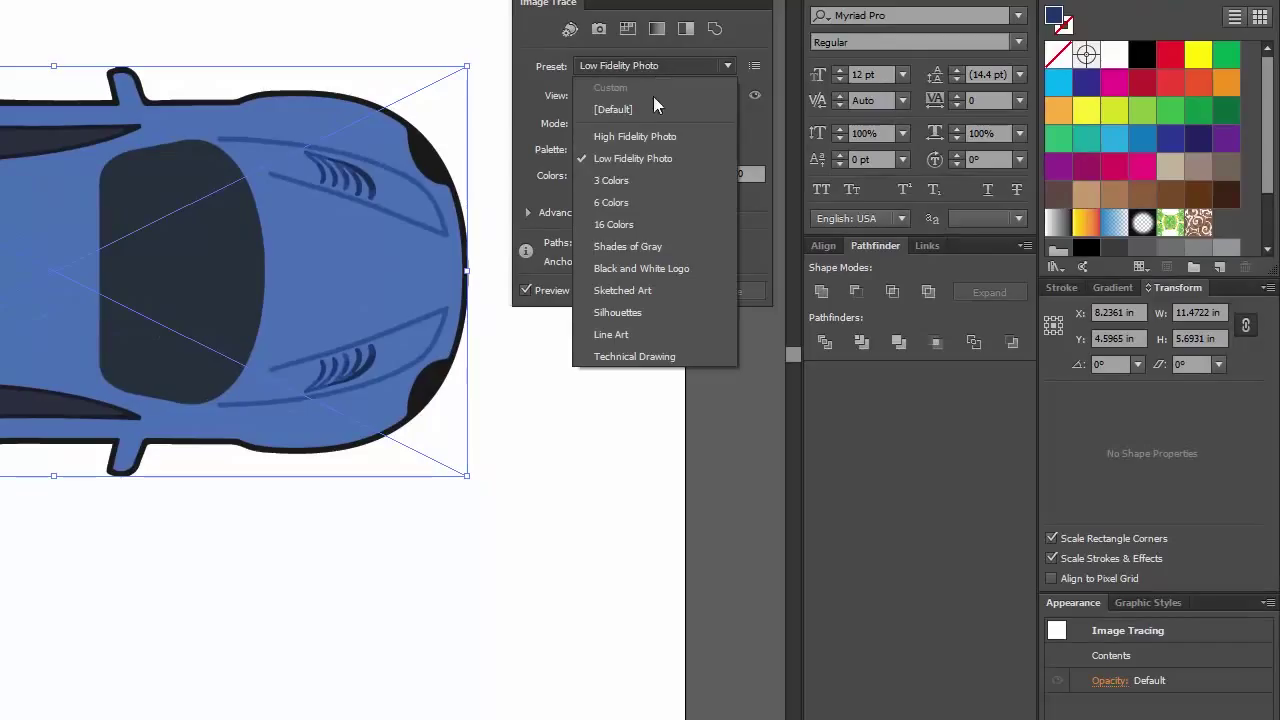
pyautogui.click(684, 202)
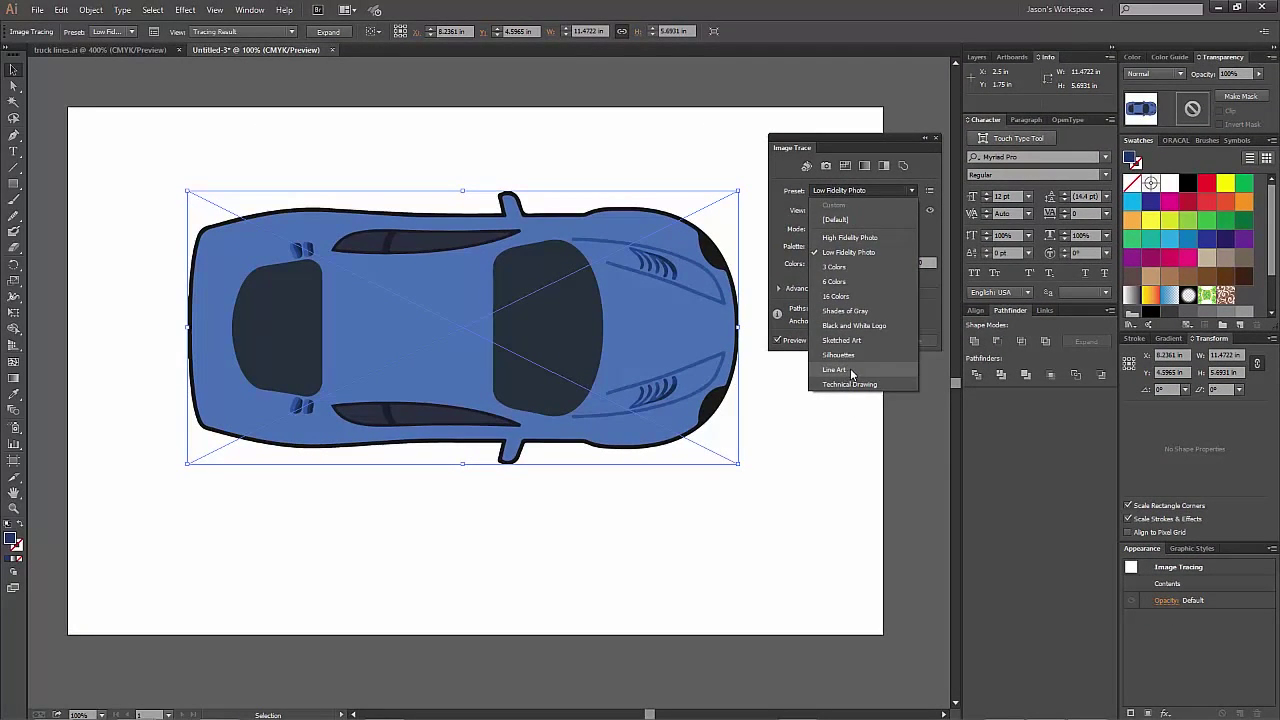
pyautogui.click(648, 340)
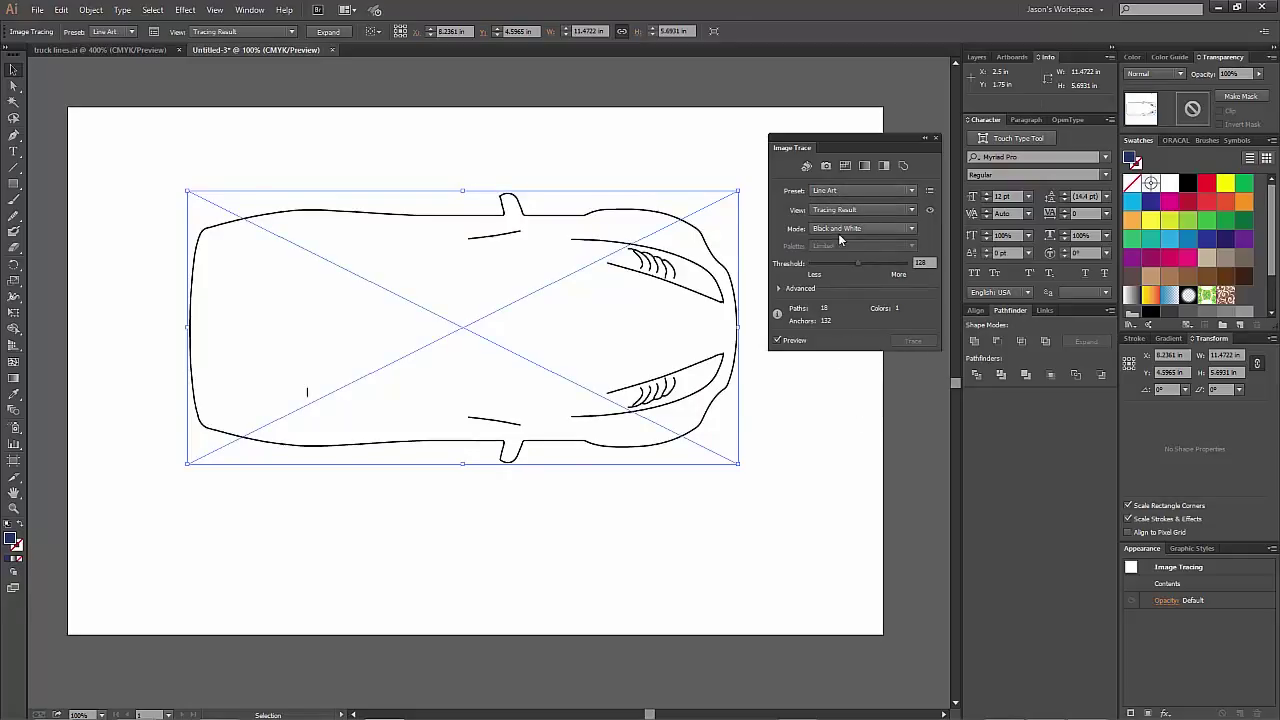
# - Trace the car with the Low Fidelity Photo preset and expand the tracing into editable paths
pyautogui.click(842, 189)
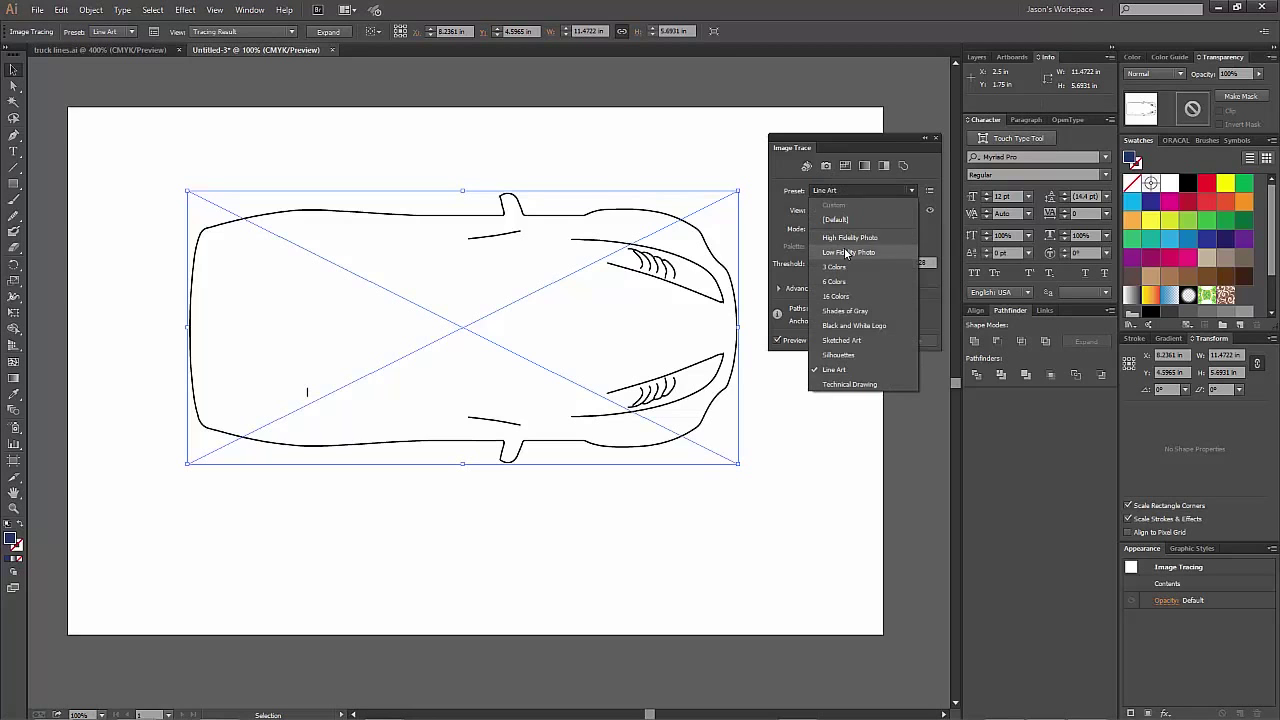
pyautogui.click(845, 248)
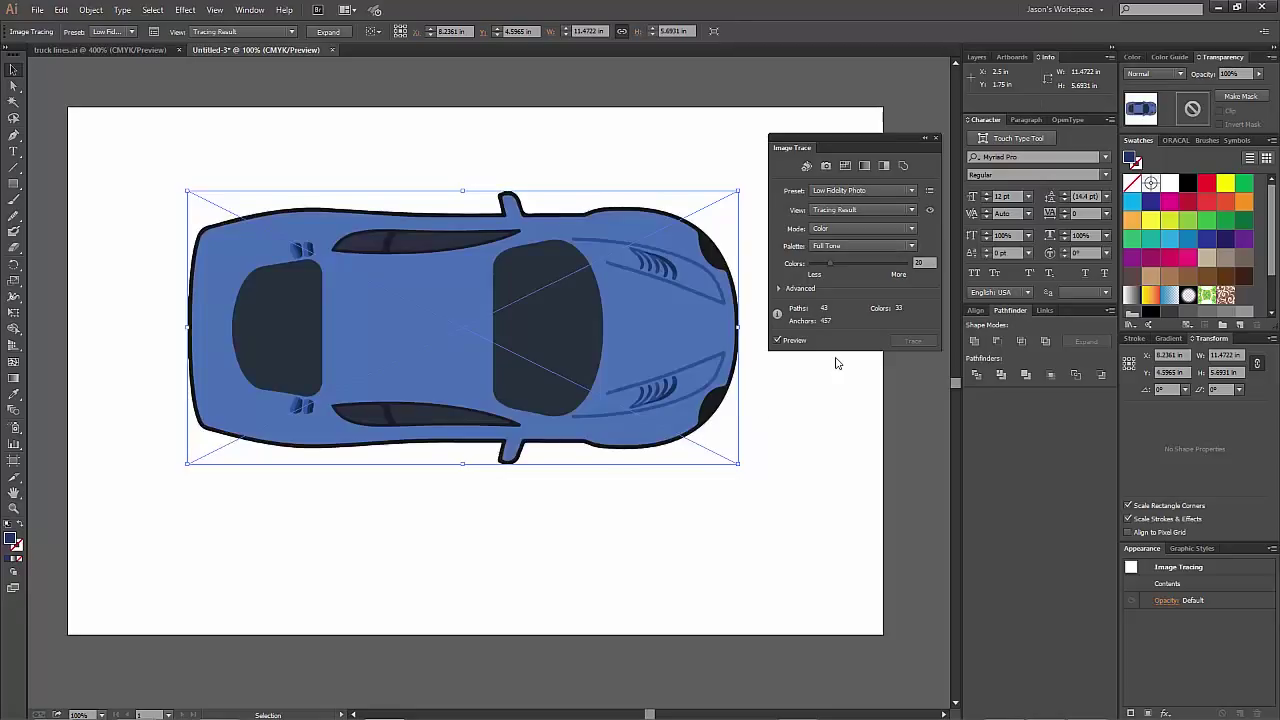
pyautogui.moveTo(695, 369); pyautogui.dragTo(681, 368)
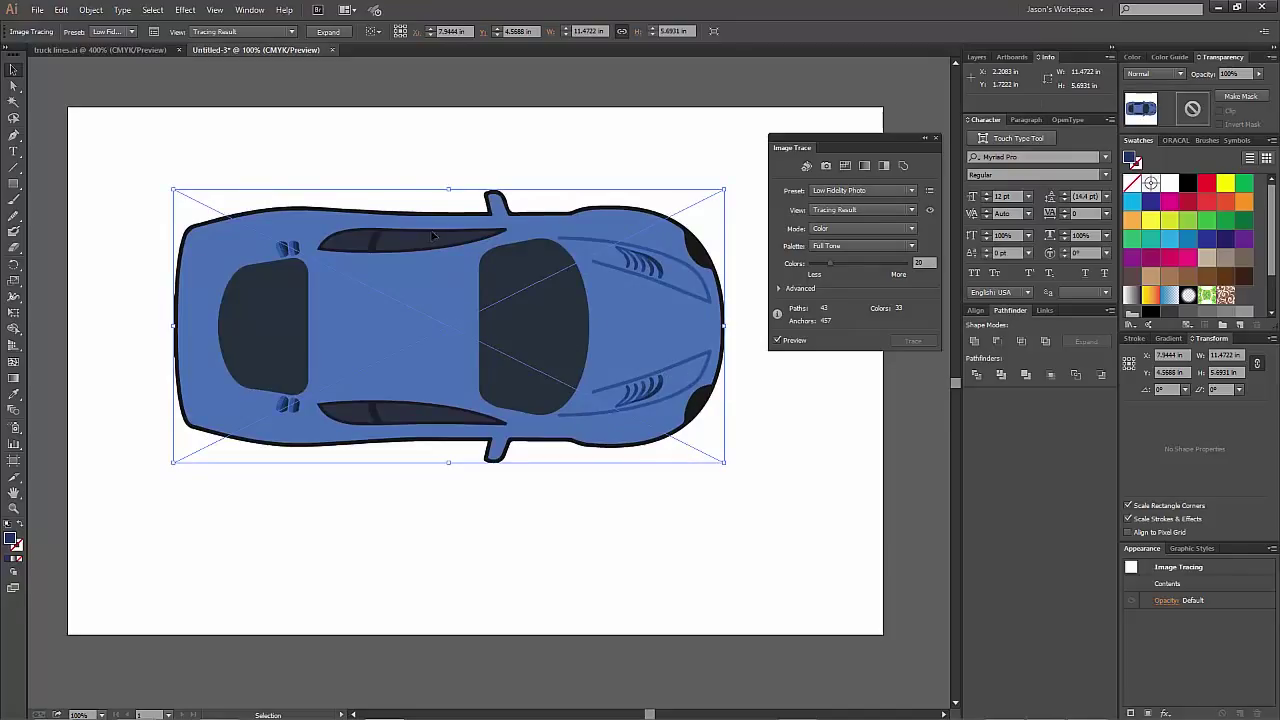
pyautogui.click(331, 34)
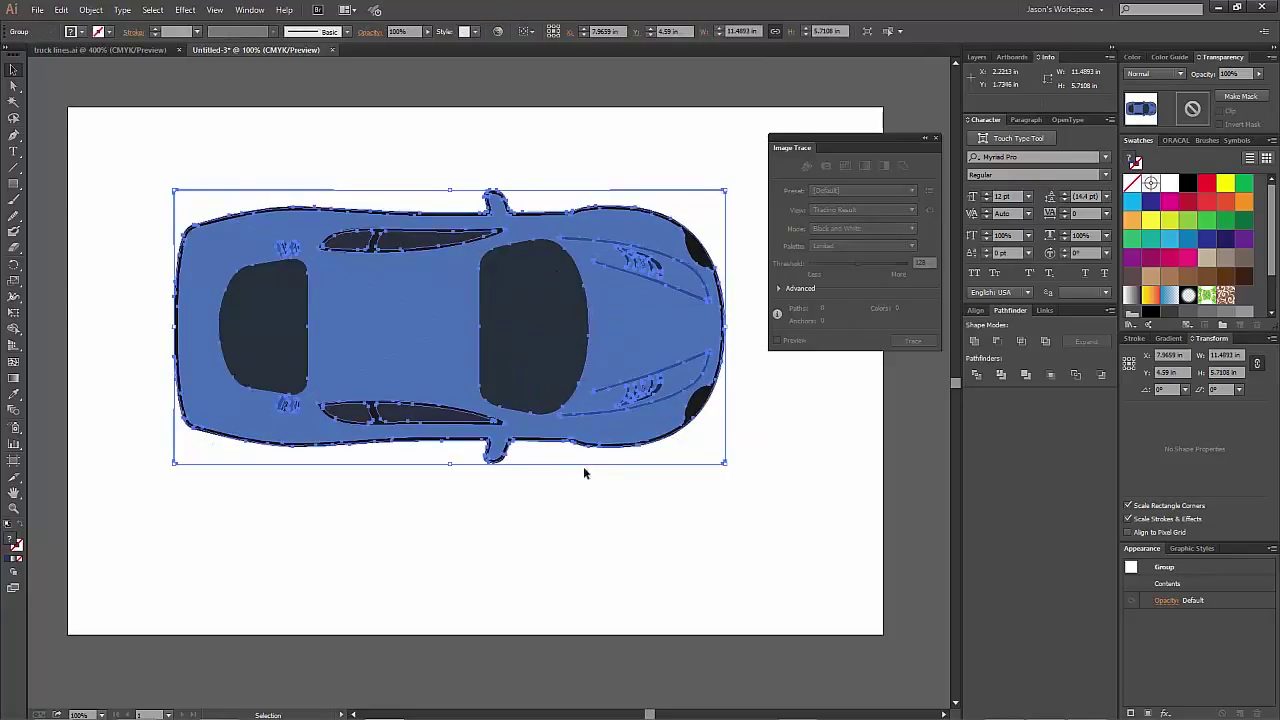
pyautogui.click(631, 497)
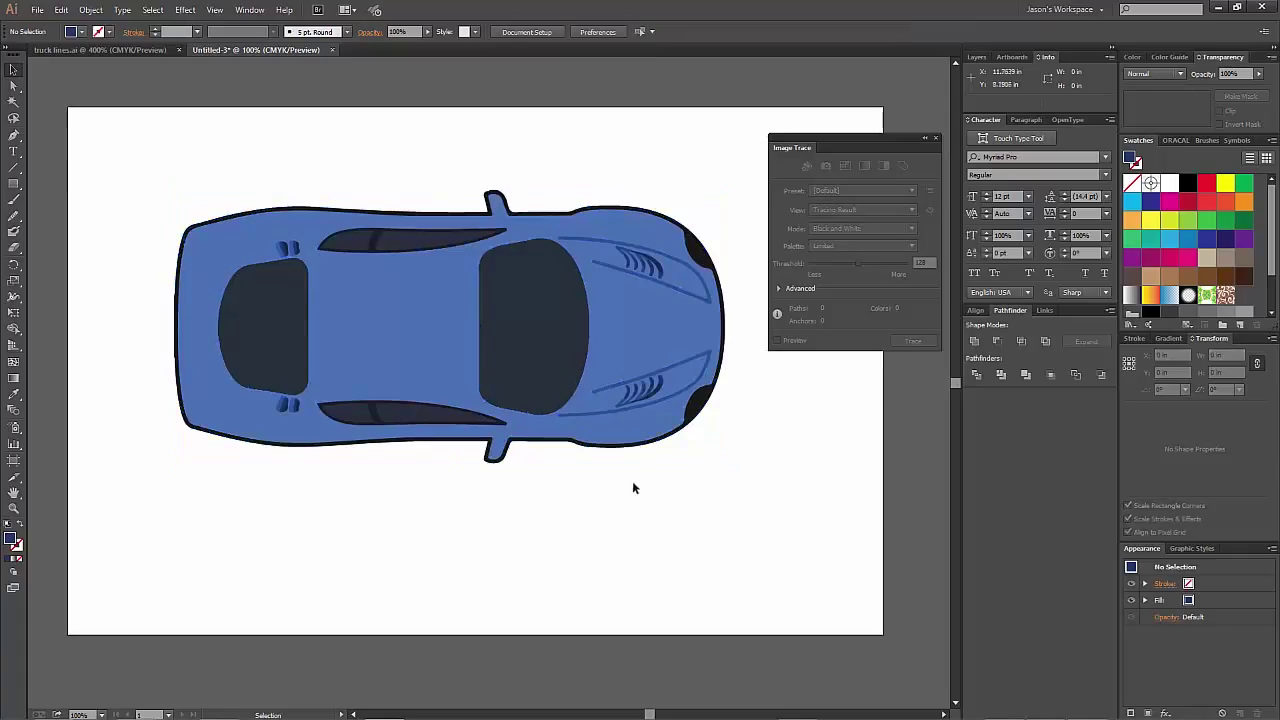
# - Ungroup the expanded car tracing so its paths can be selected individually
pyautogui.press('z')
pyautogui.moveTo(681, 512); pyautogui.dragTo(710, 503)
pyautogui.moveTo(631, 341); pyautogui.dragTo(611, 451)
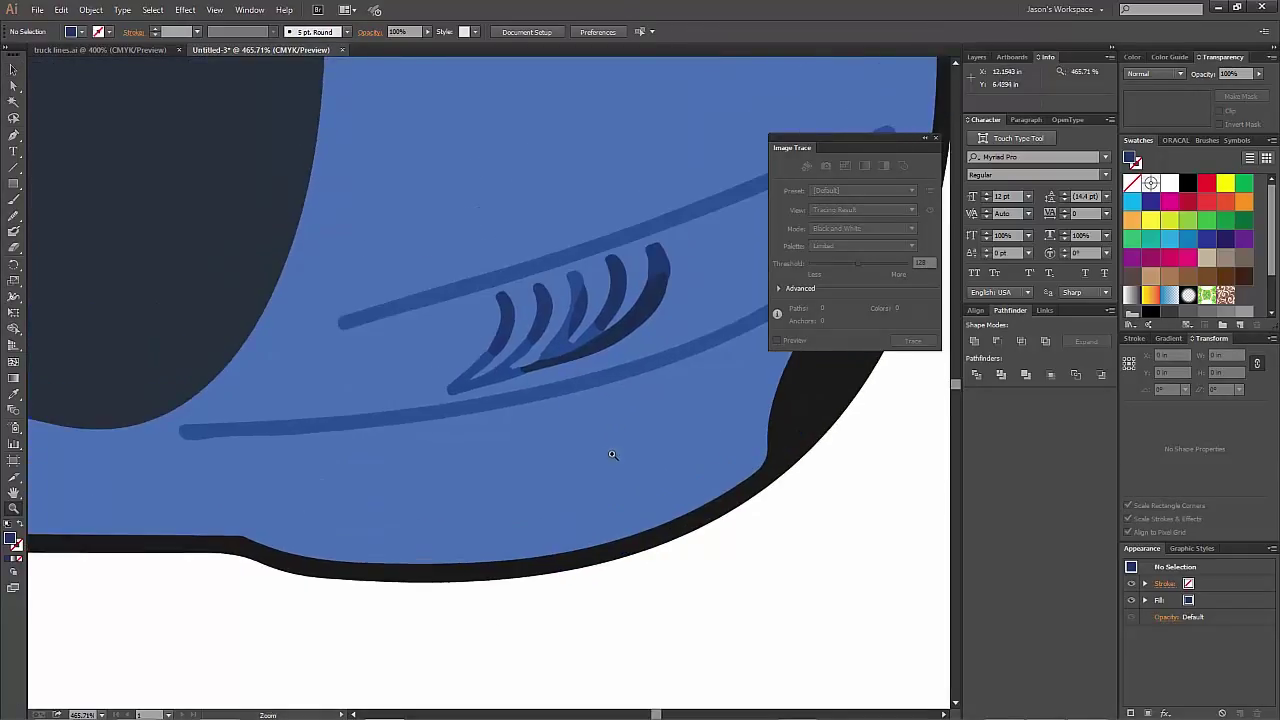
pyautogui.press('v')
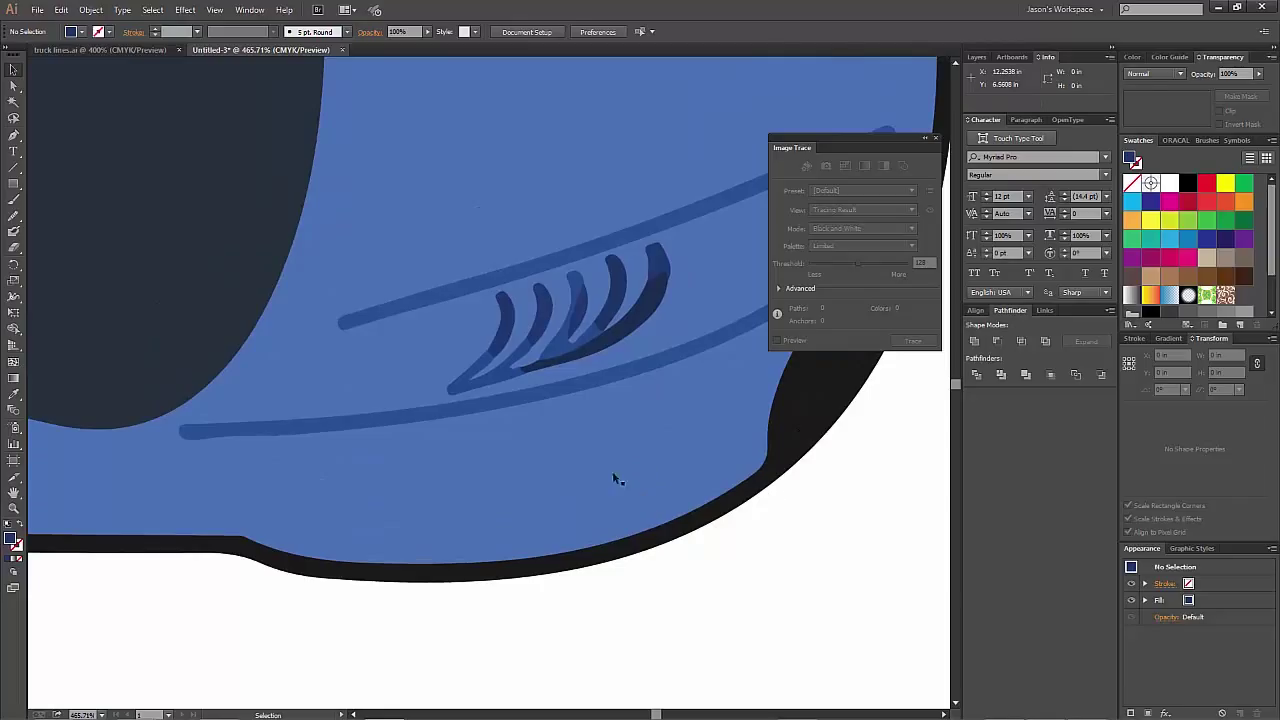
pyautogui.click(585, 566)
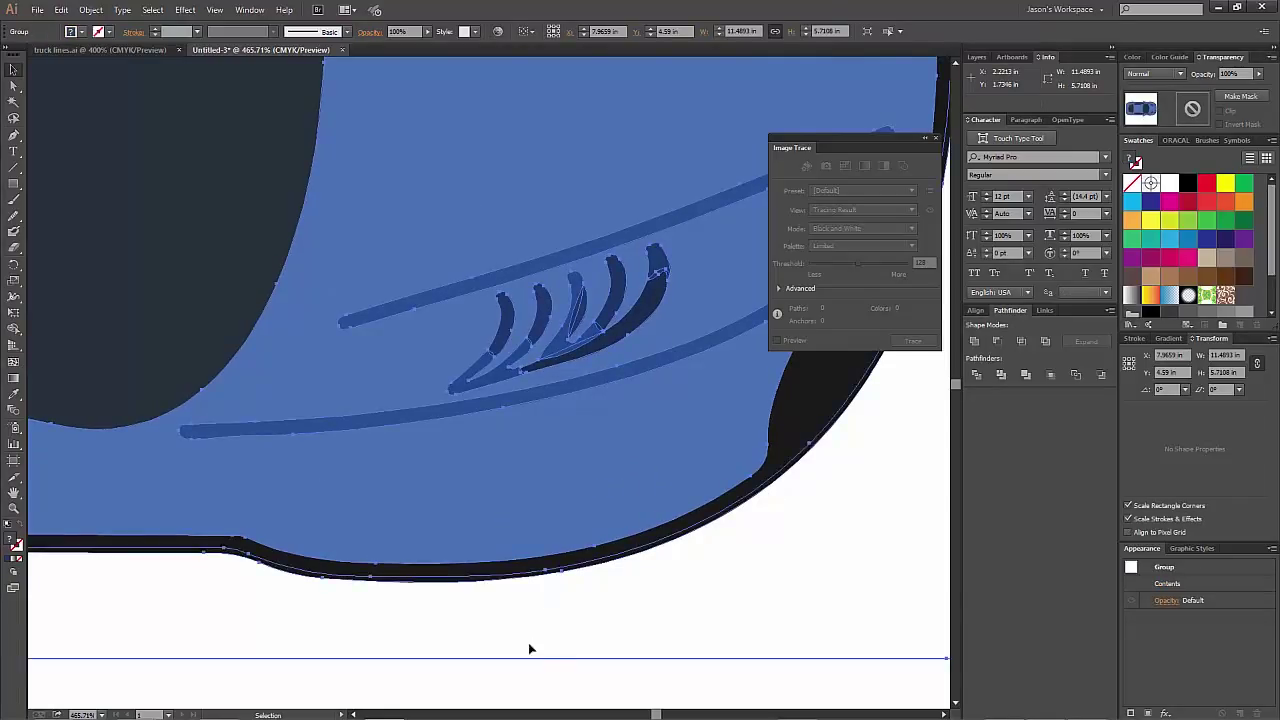
pyautogui.scroll(-3, 540, 655)
pyautogui.scroll(1, 542, 600)
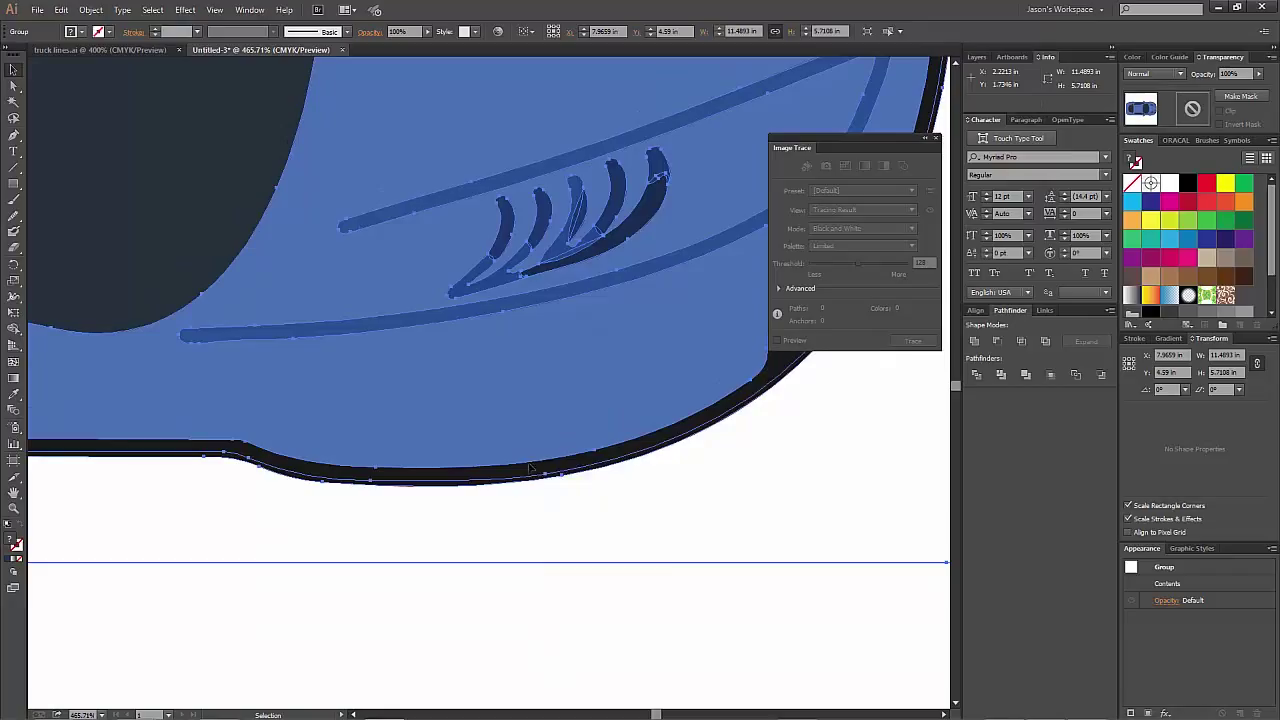
pyautogui.rightClick(530, 464)
pyautogui.click(573, 543)
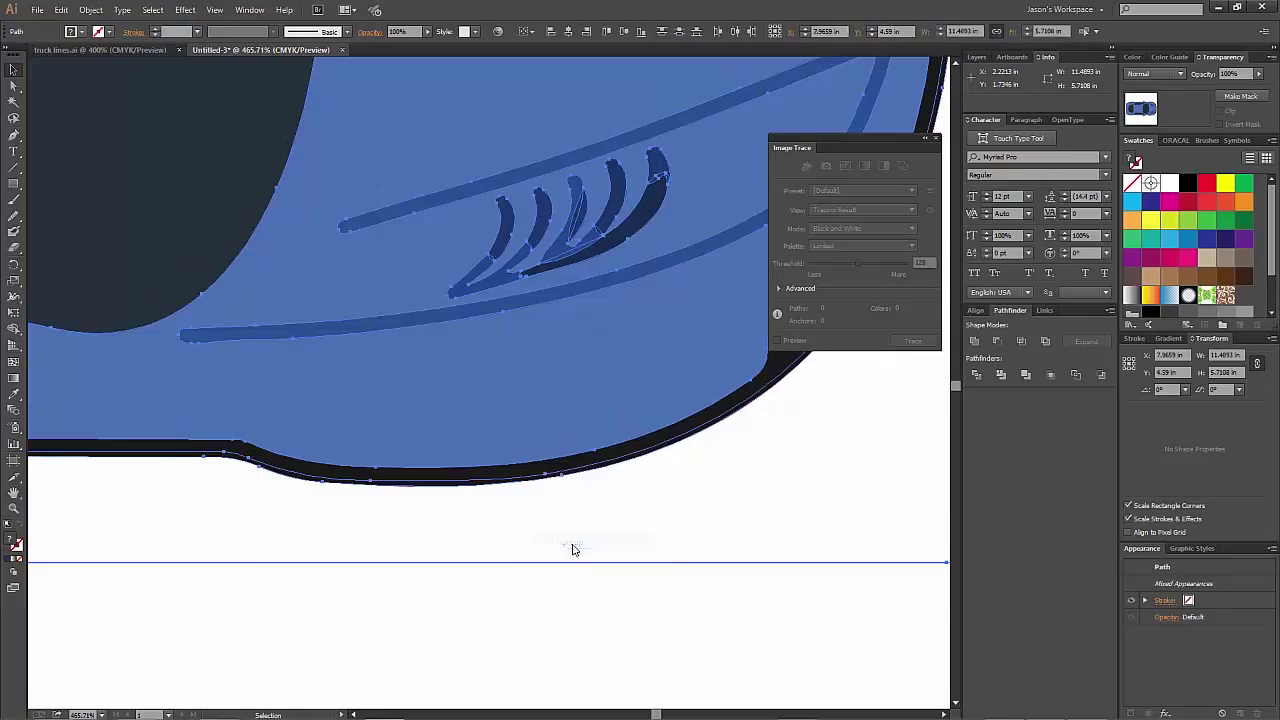
pyautogui.click(581, 610)
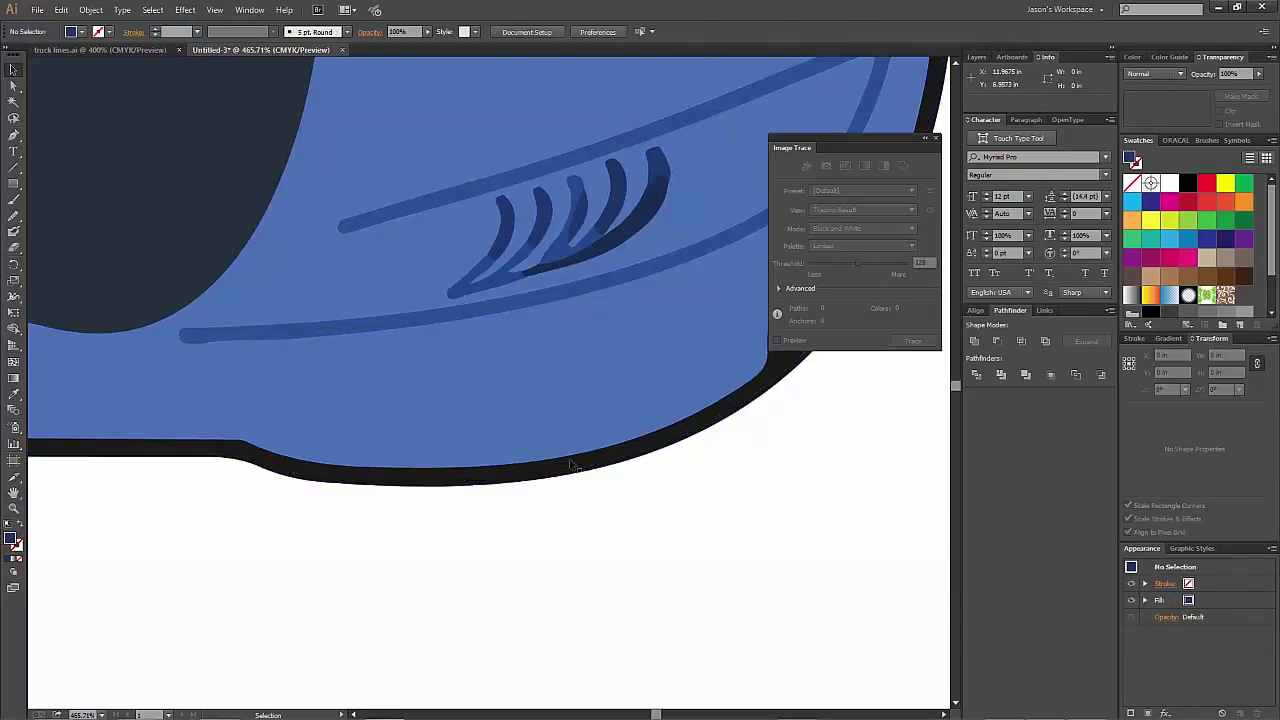
# - Examine the overlapping paths along the car's lower front edge, comparing Outline and Preview views
pyautogui.click(570, 461)
pyautogui.click(573, 479)
pyautogui.click(600, 610)
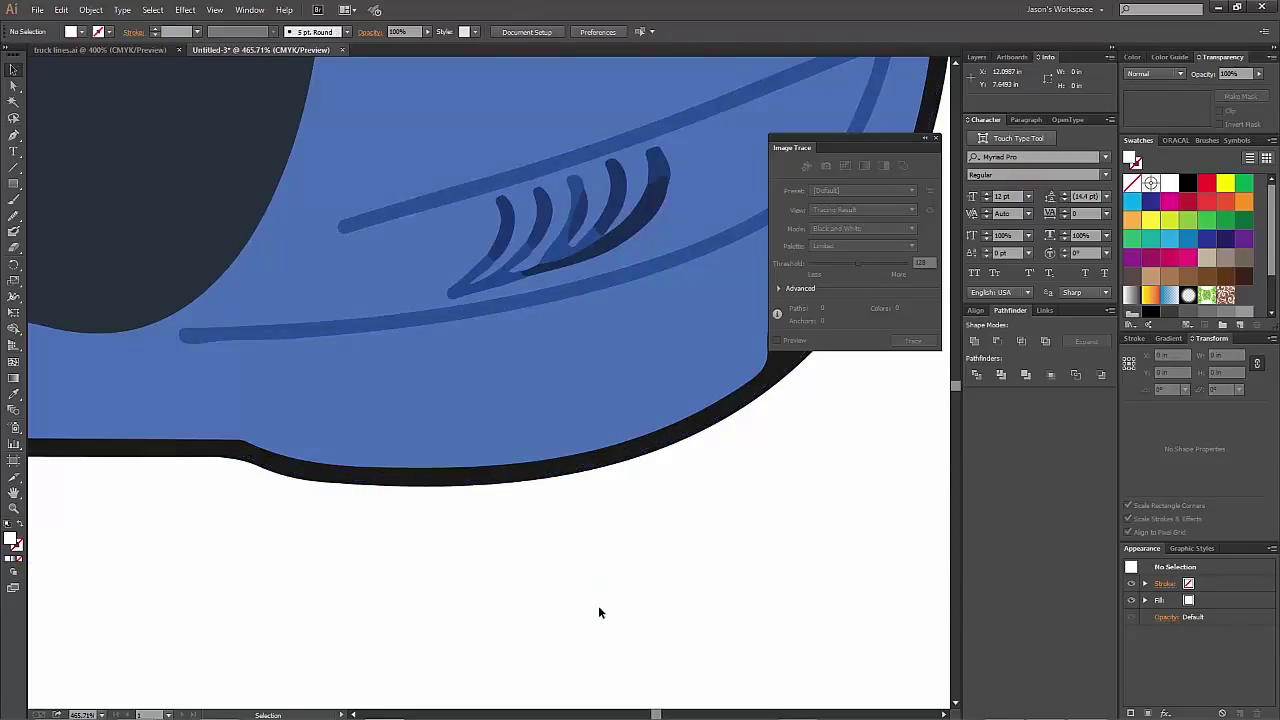
pyautogui.hotkey('ctrl', 'y')
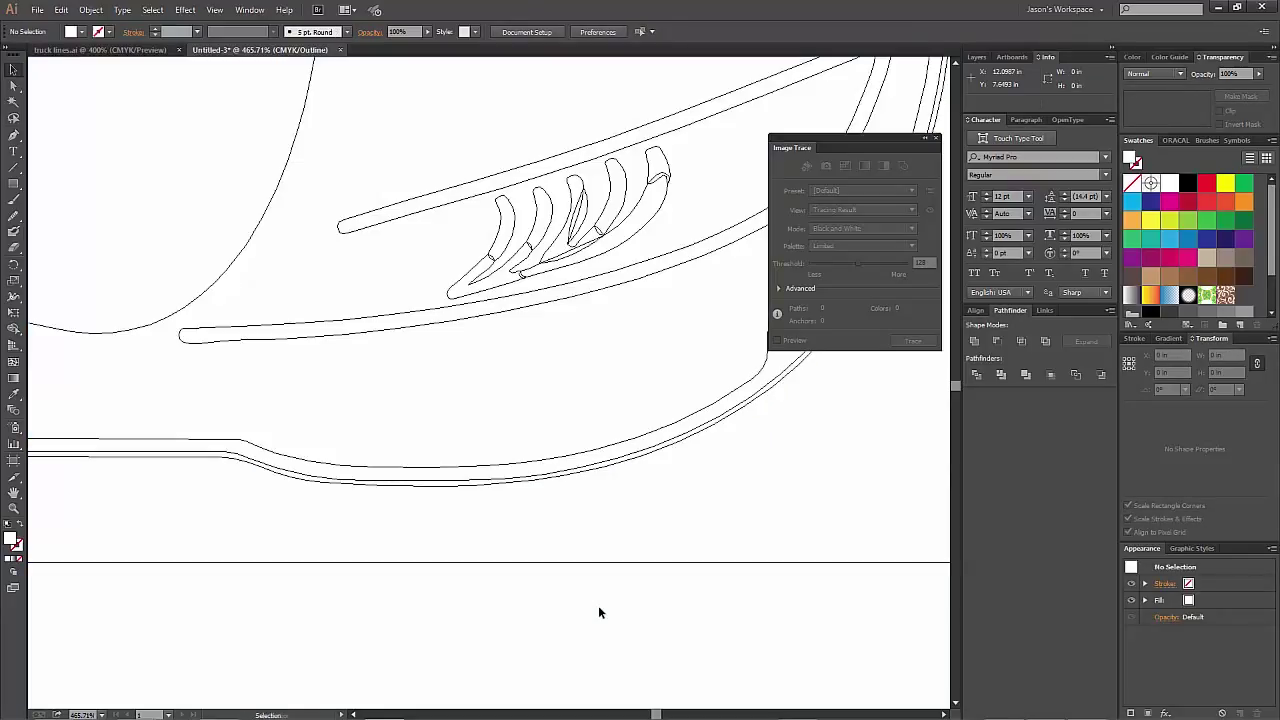
pyautogui.hotkey('ctrl', '-')
pyautogui.hotkey('ctrl', '-')
pyautogui.moveTo(526, 468); pyautogui.dragTo(452, 550)
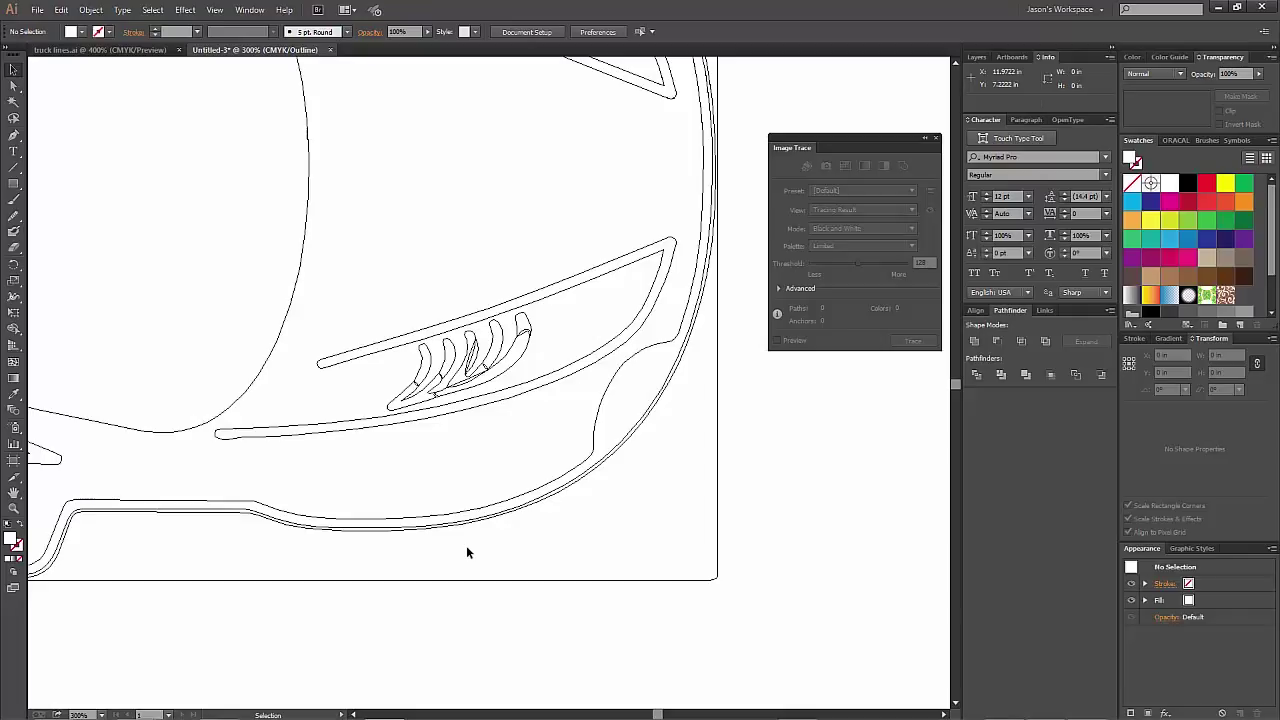
pyautogui.hotkey('ctrl', 'y')
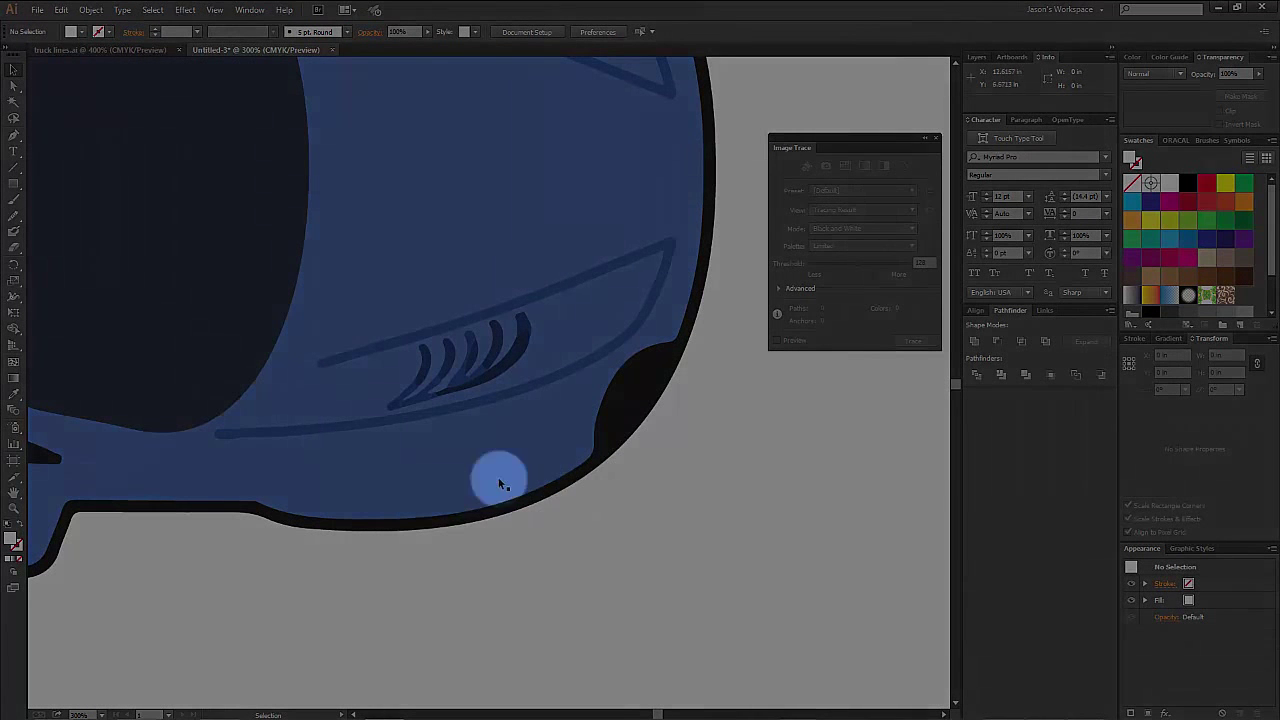
pyautogui.hotkey('ctrl', 'y')
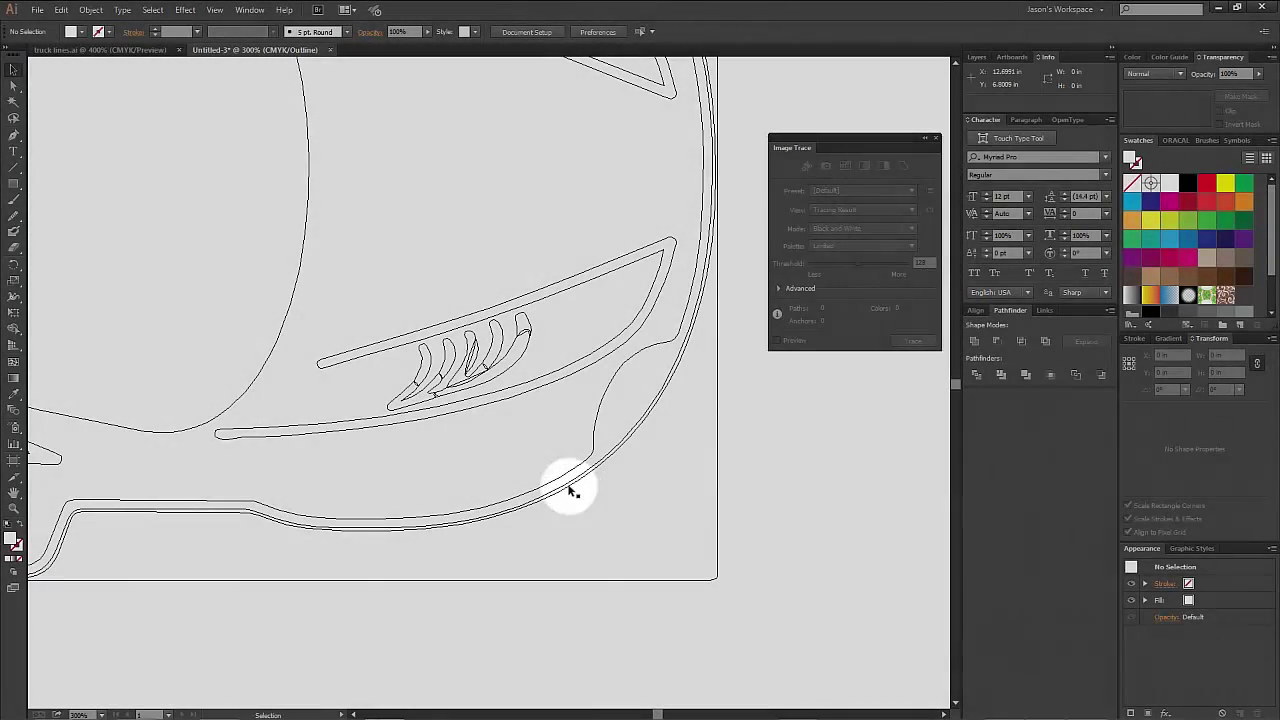
# - Try deleting the black body-outline path around the car, check the artwork in both views, and undo the deletion
pyautogui.click(569, 490)
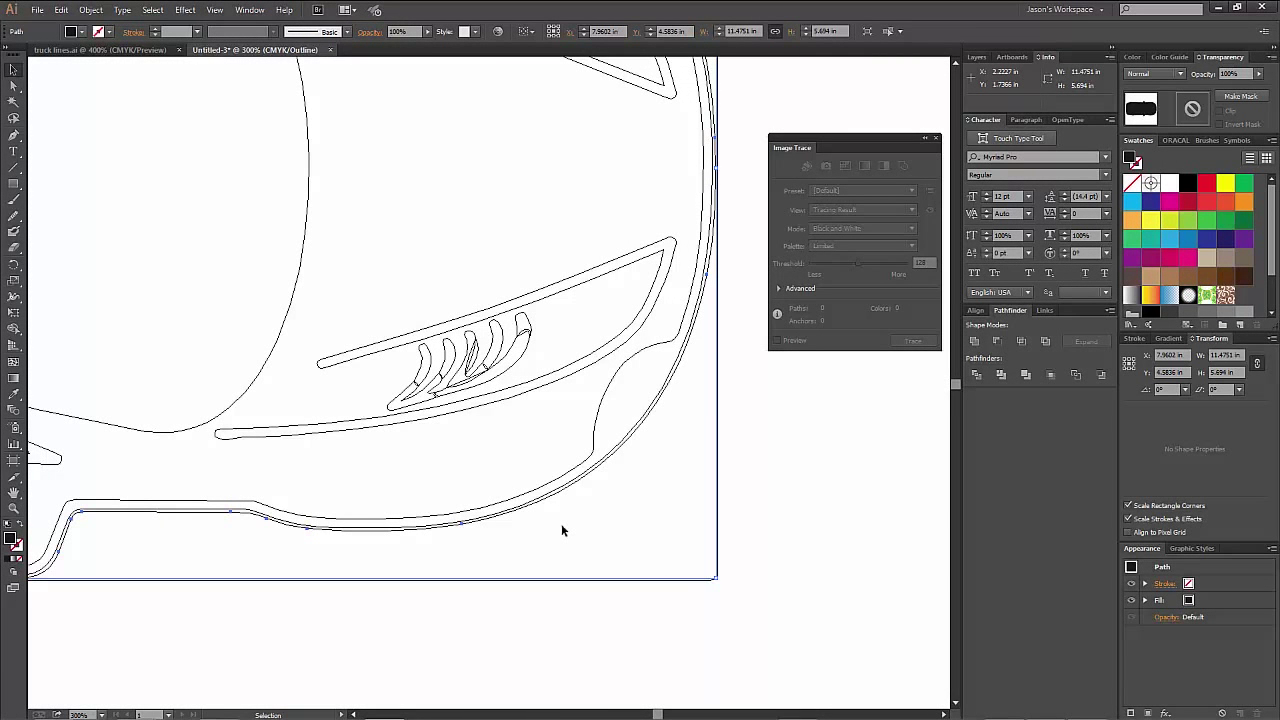
pyautogui.click(562, 525)
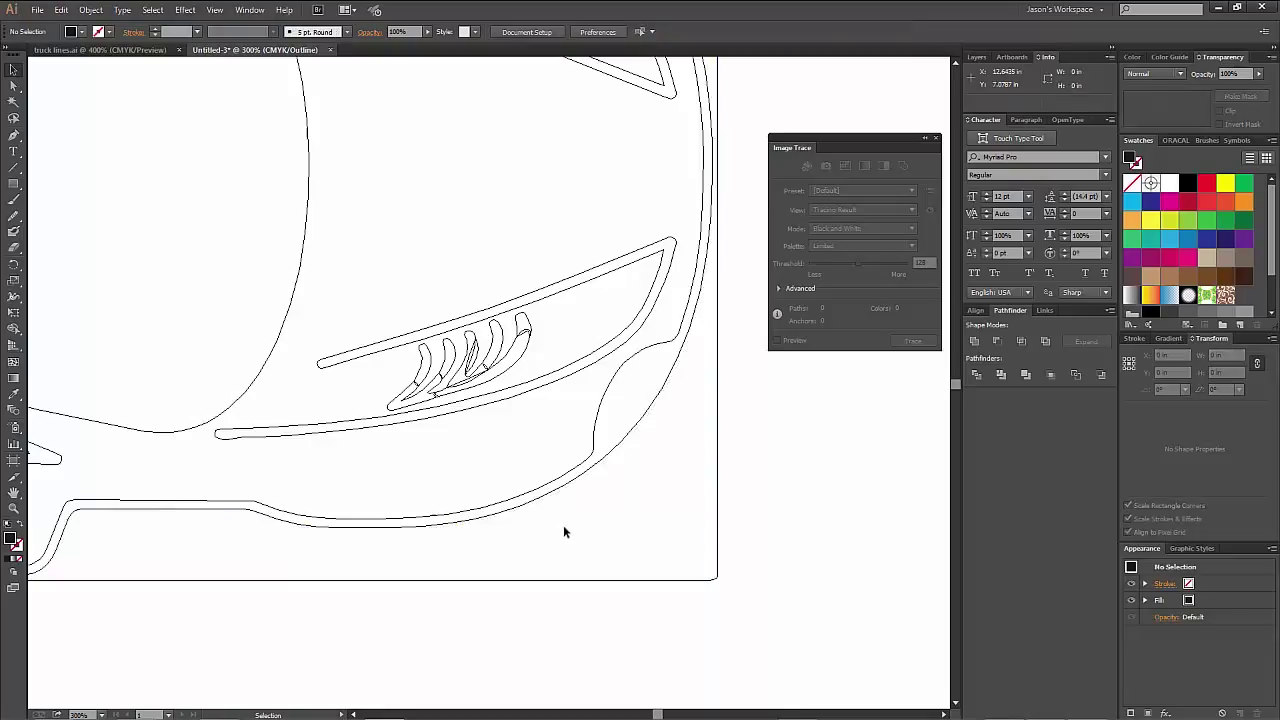
pyautogui.hotkey('ctrl', 'y')
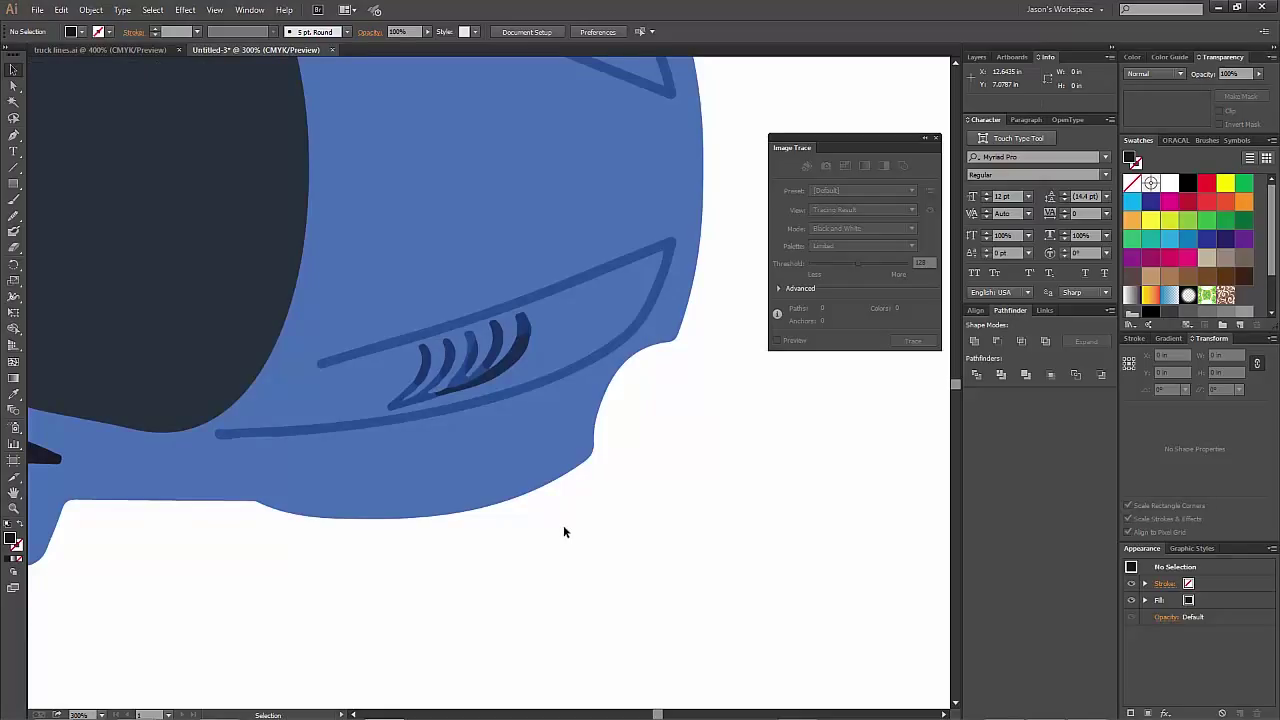
pyautogui.hotkey('ctrl', 'y')
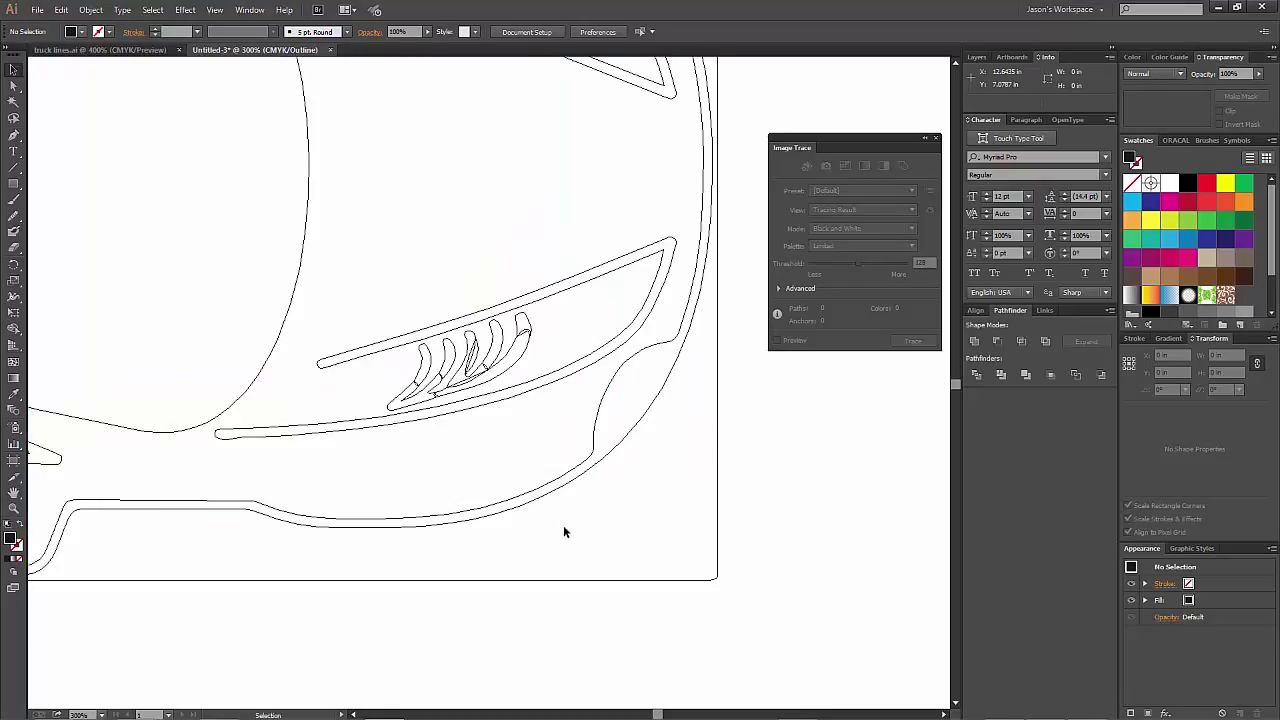
pyautogui.hotkey('ctrl', 'a')
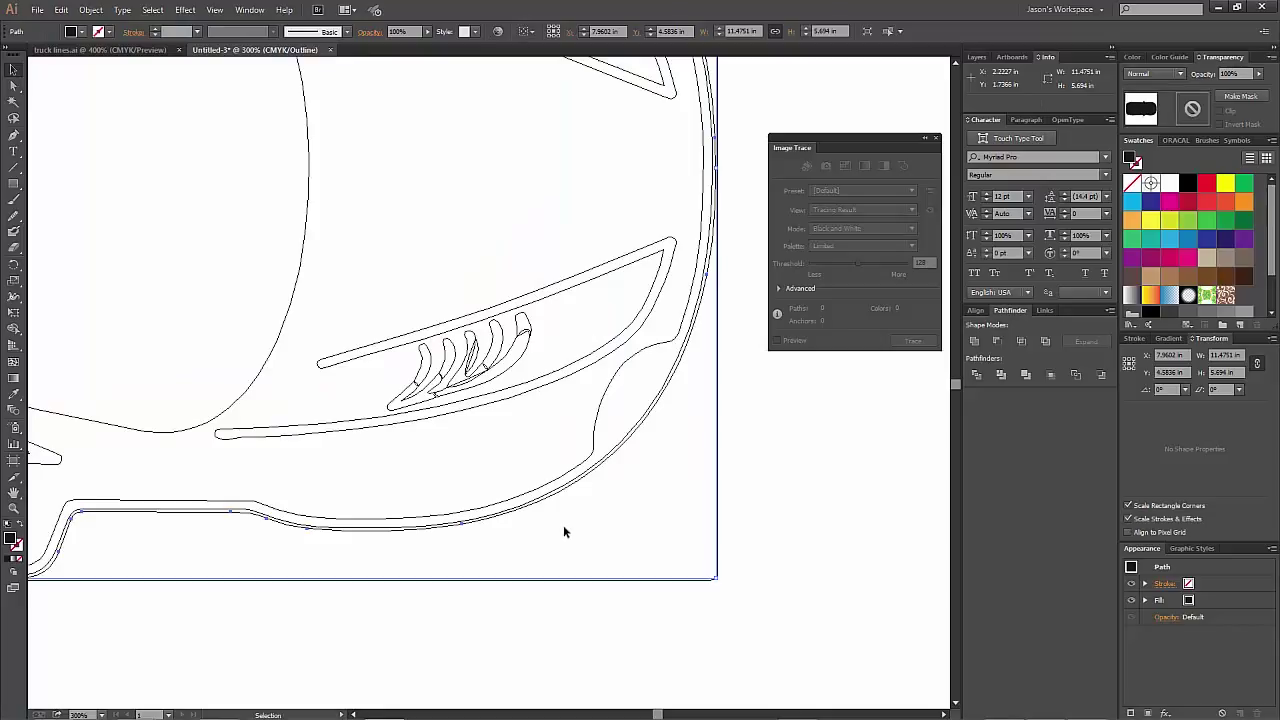
# - Delete the white background path that duplicates the outer edge of the car's black body outline
pyautogui.press('a')
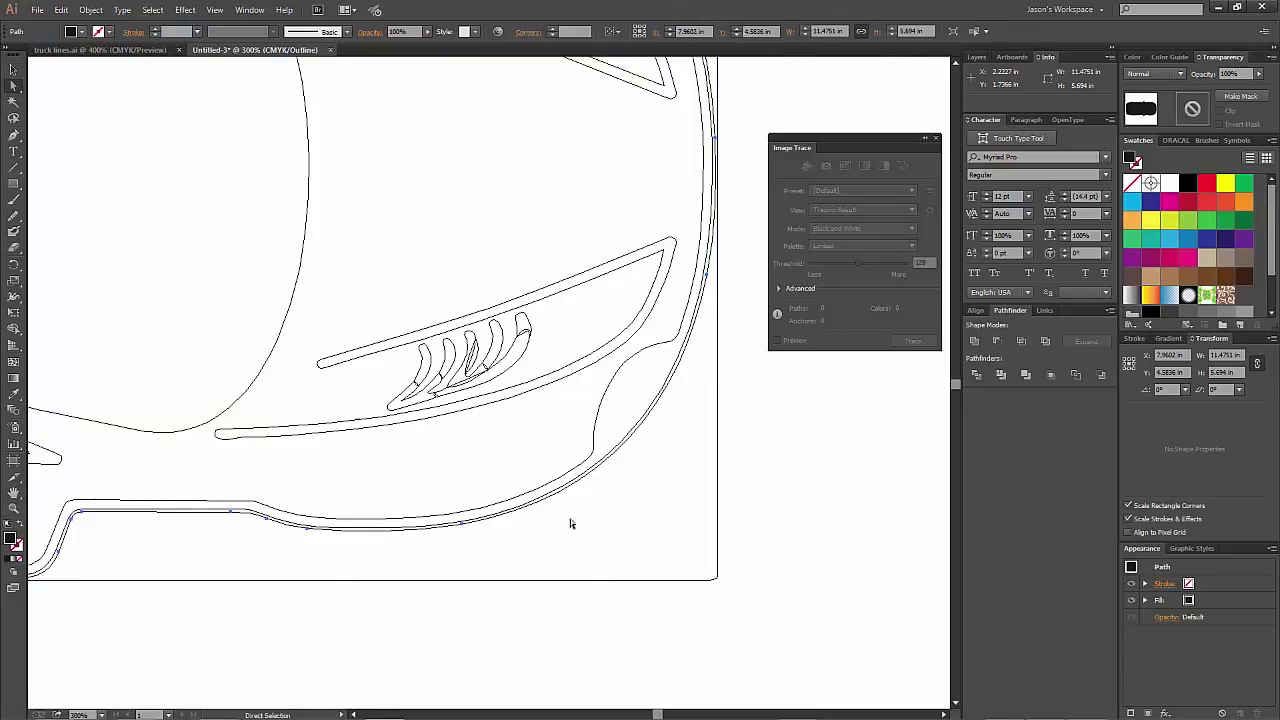
pyautogui.click(524, 551)
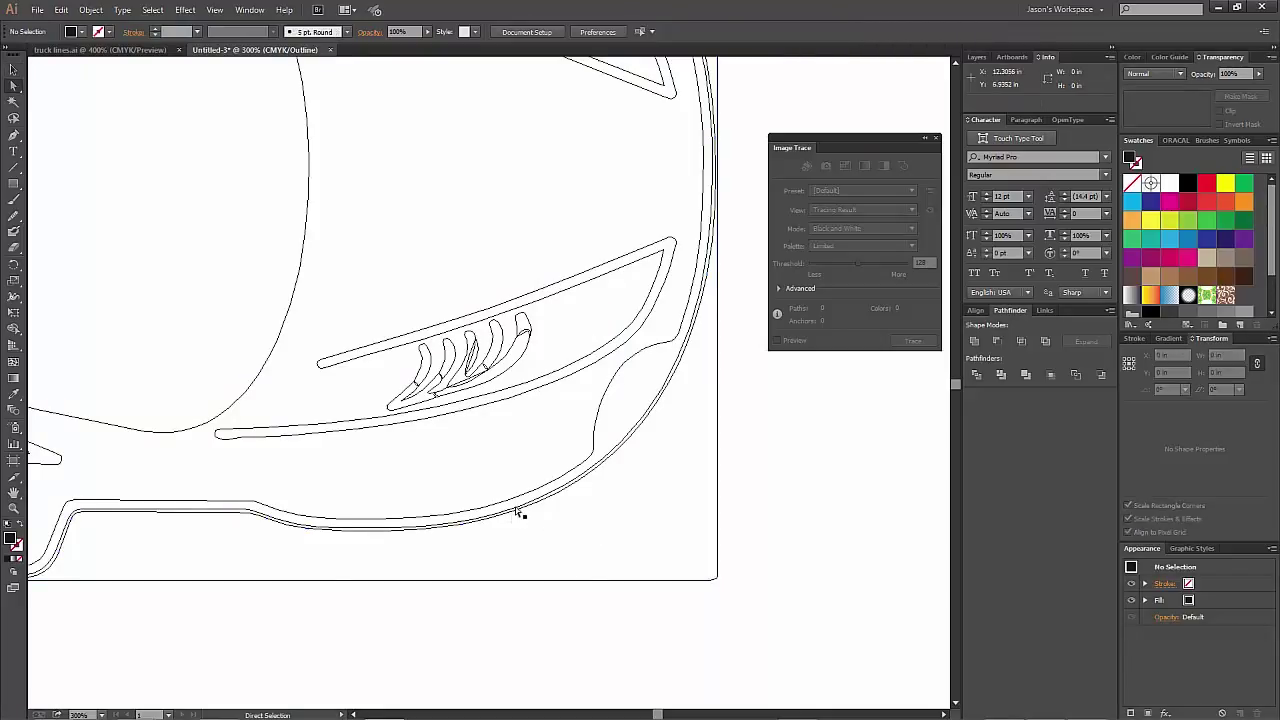
pyautogui.click(517, 510)
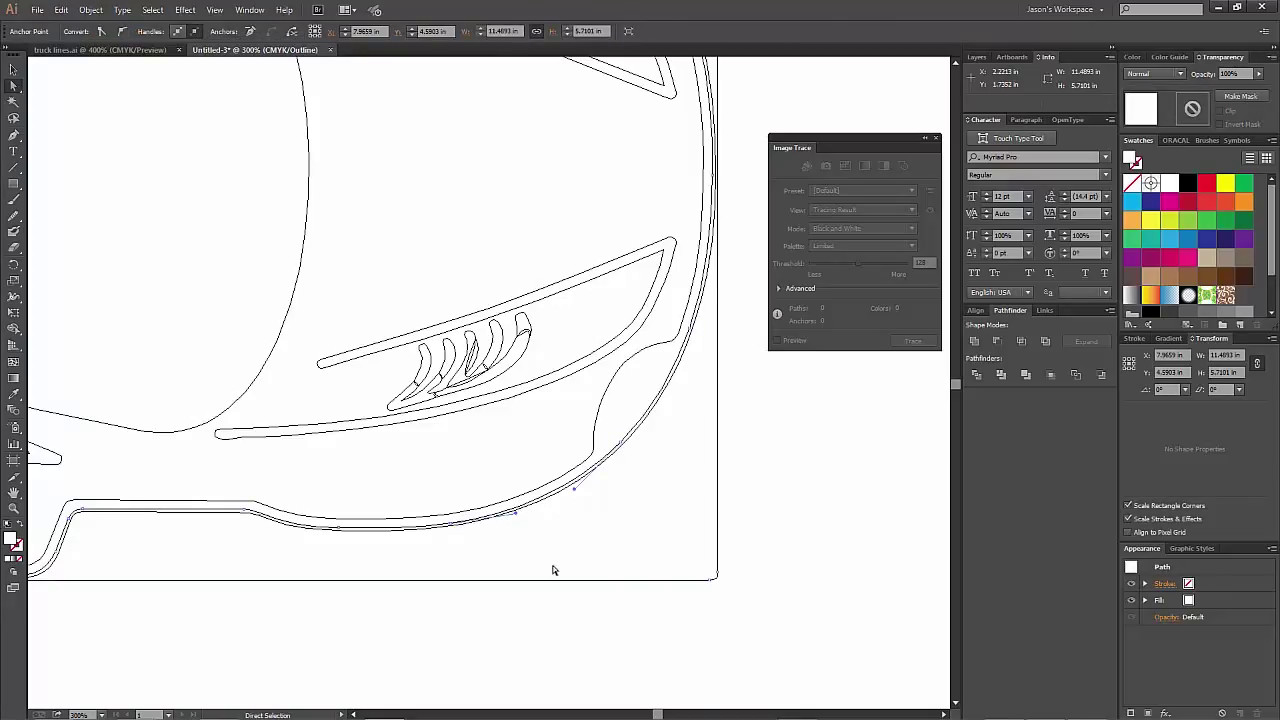
pyautogui.click(543, 614)
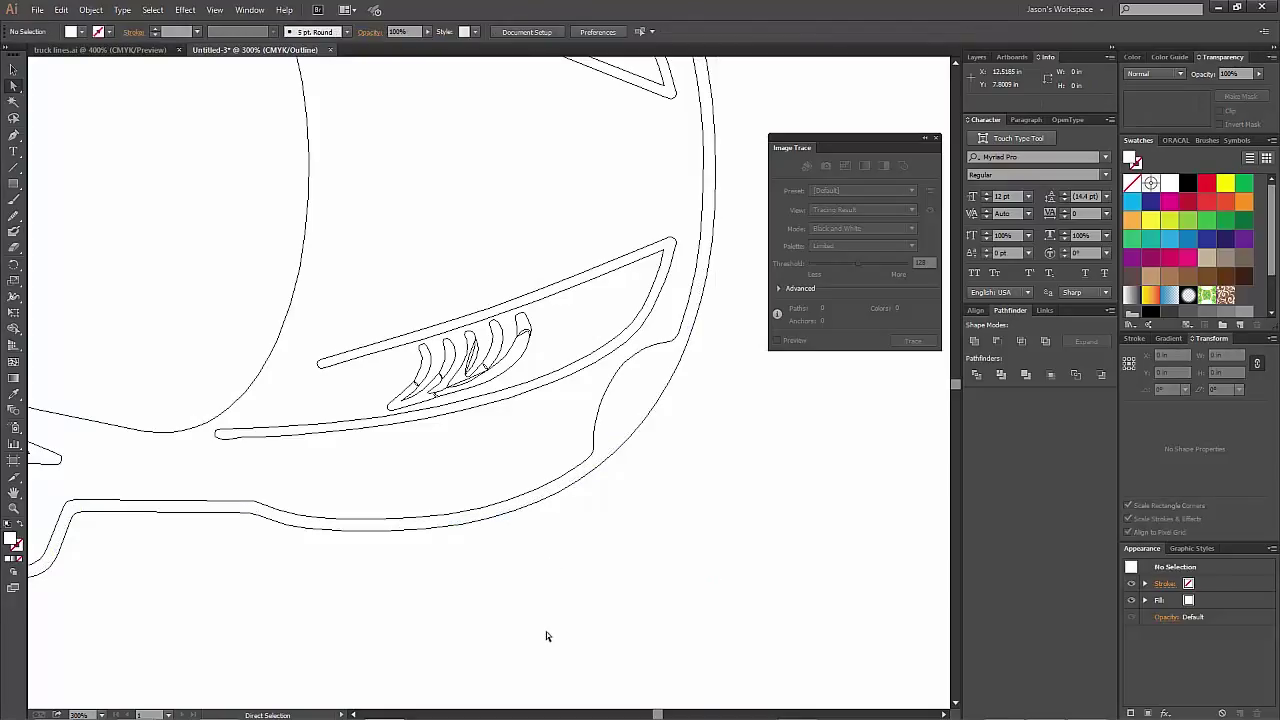
# - Examine the body outline at the car's lower front corner up close, comparing Preview and Outline views
pyautogui.hotkey('ctrl', 'y')
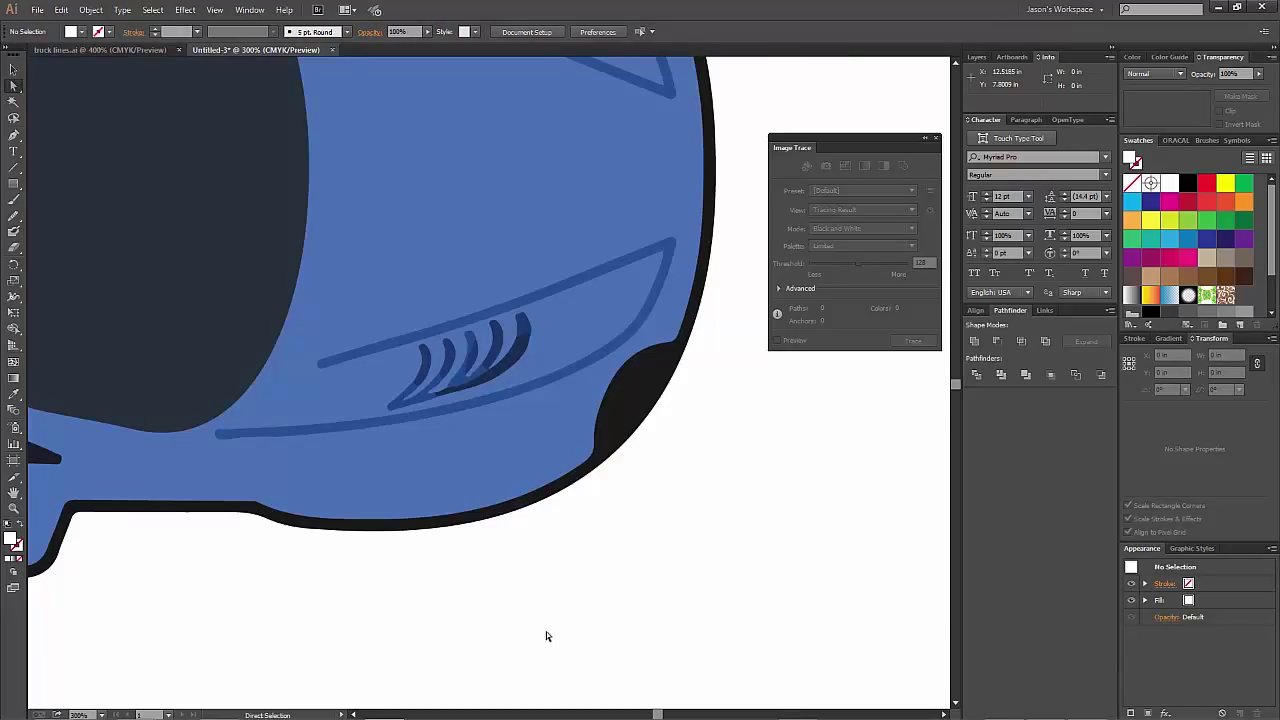
pyautogui.hotkey('ctrl', 'y')
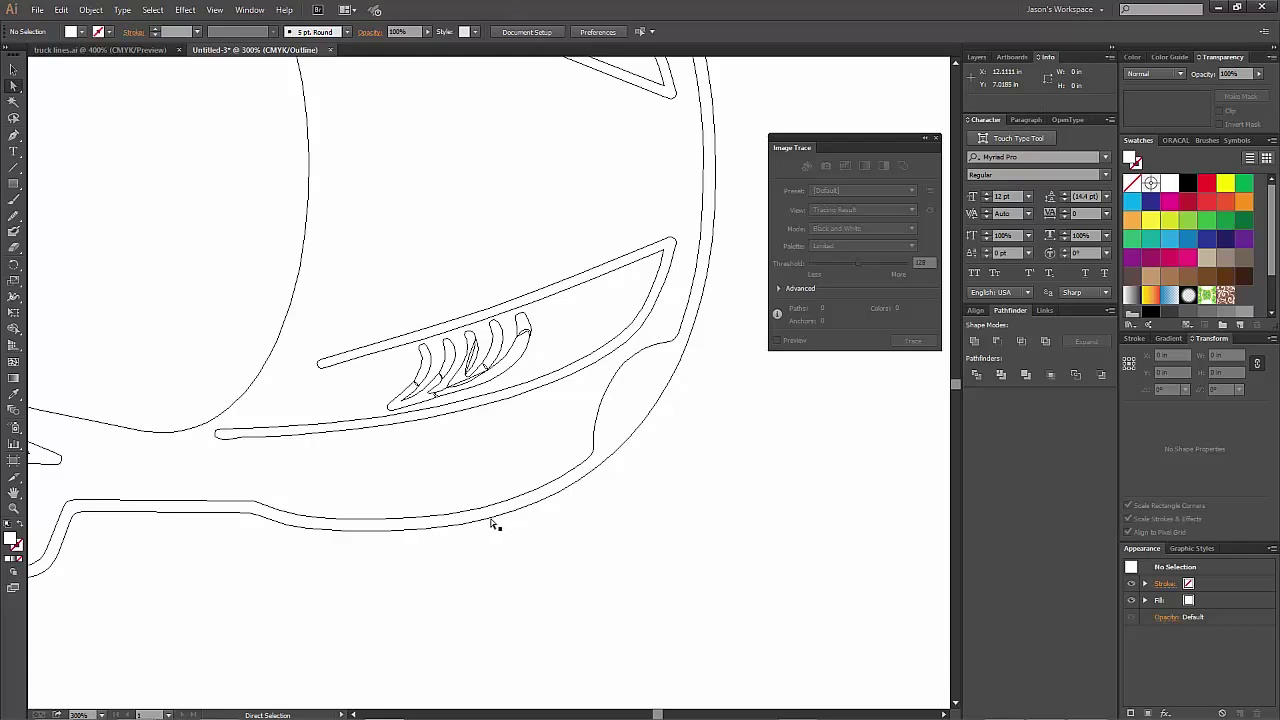
pyautogui.press('z')
pyautogui.moveTo(567, 478); pyautogui.dragTo(617, 517)
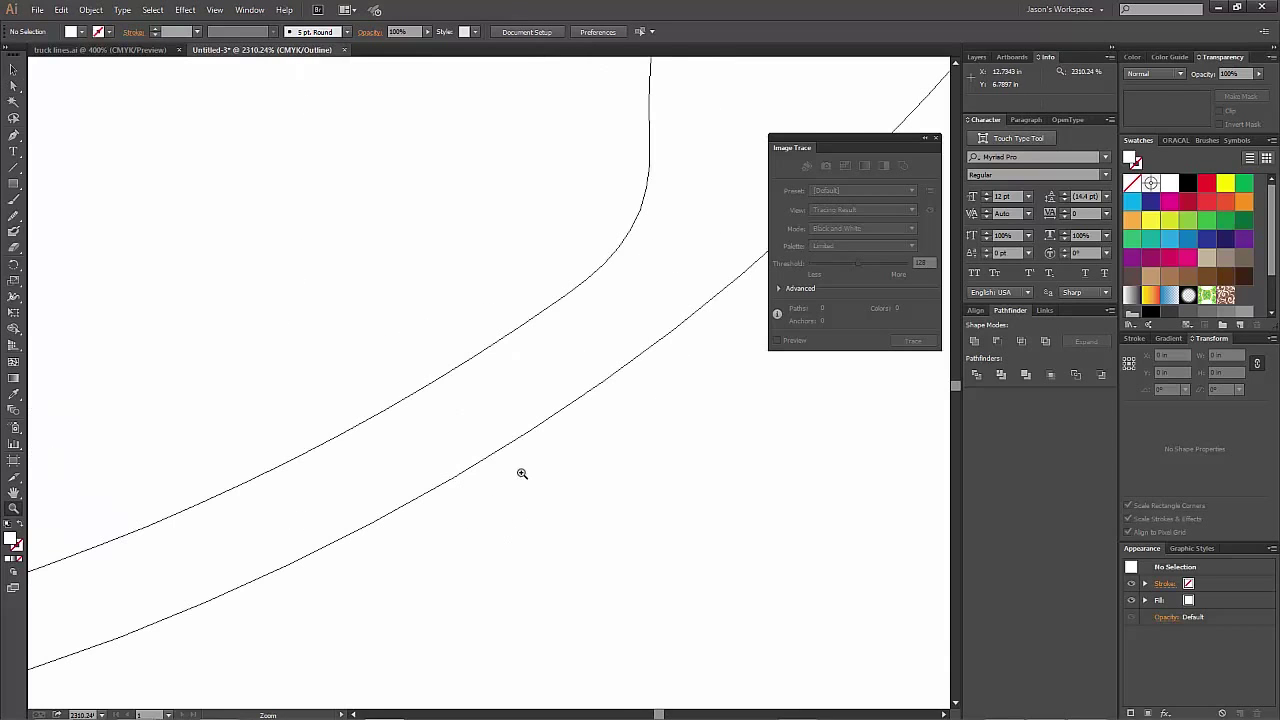
pyautogui.hotkey('ctrl', '-')
pyautogui.hotkey('ctrl', '-')
pyautogui.hotkey('ctrl', '-')
pyautogui.hotkey('ctrl', '-')
pyautogui.hotkey('ctrl', '-')
pyautogui.hotkey('ctrl', '-')
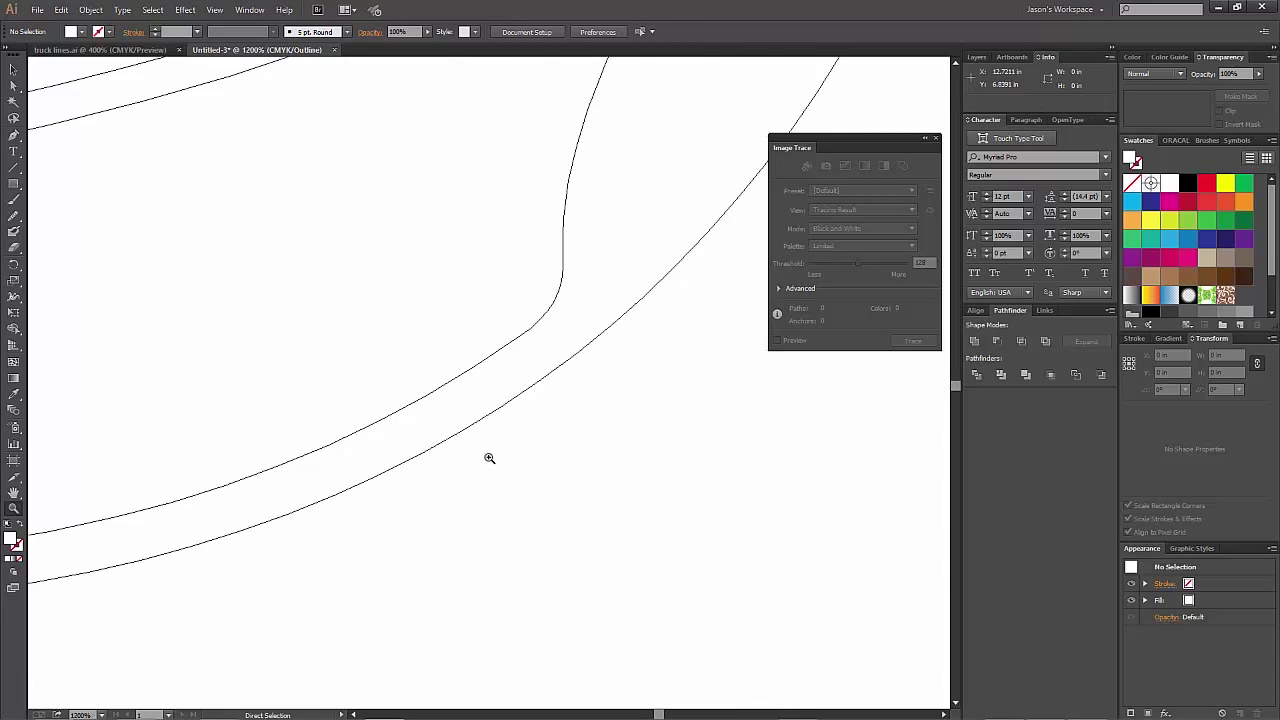
pyautogui.hotkey('ctrl', 'y')
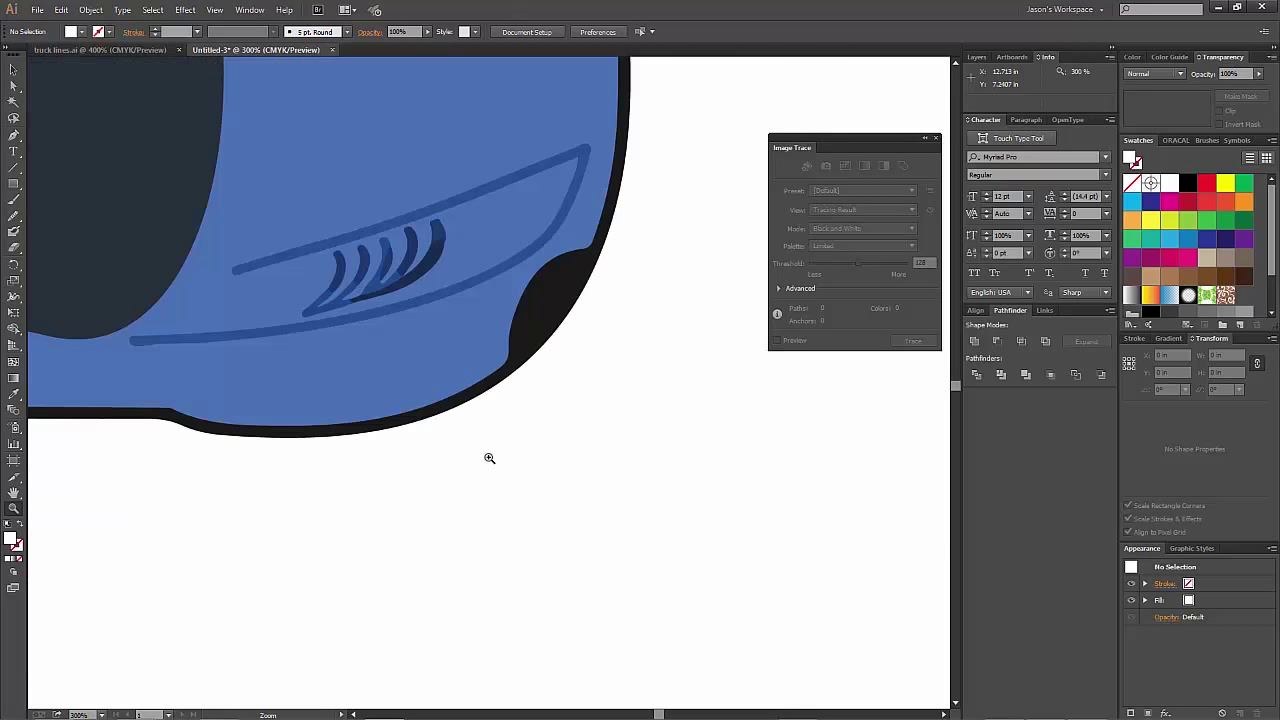
# - Inspect the separate, differently shaded shapes that make up the vent lines inside the front light outline
pyautogui.moveTo(268, 208); pyautogui.dragTo(517, 348)
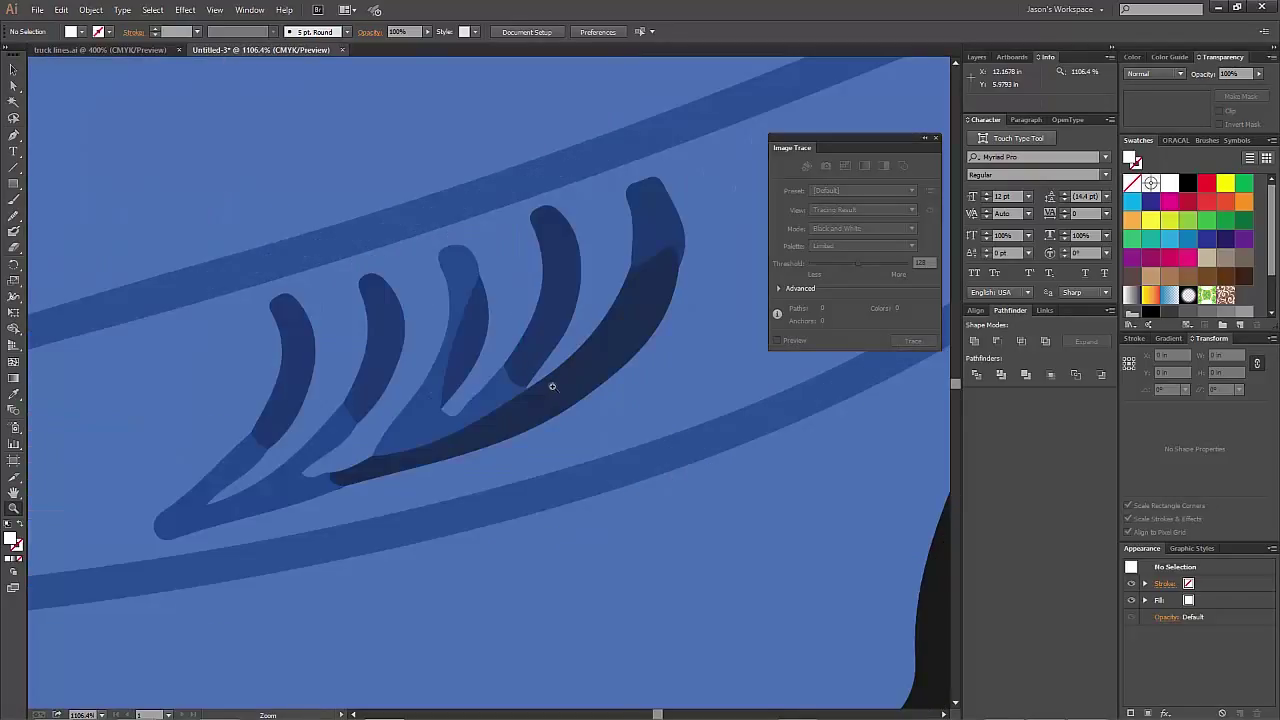
pyautogui.press('v')
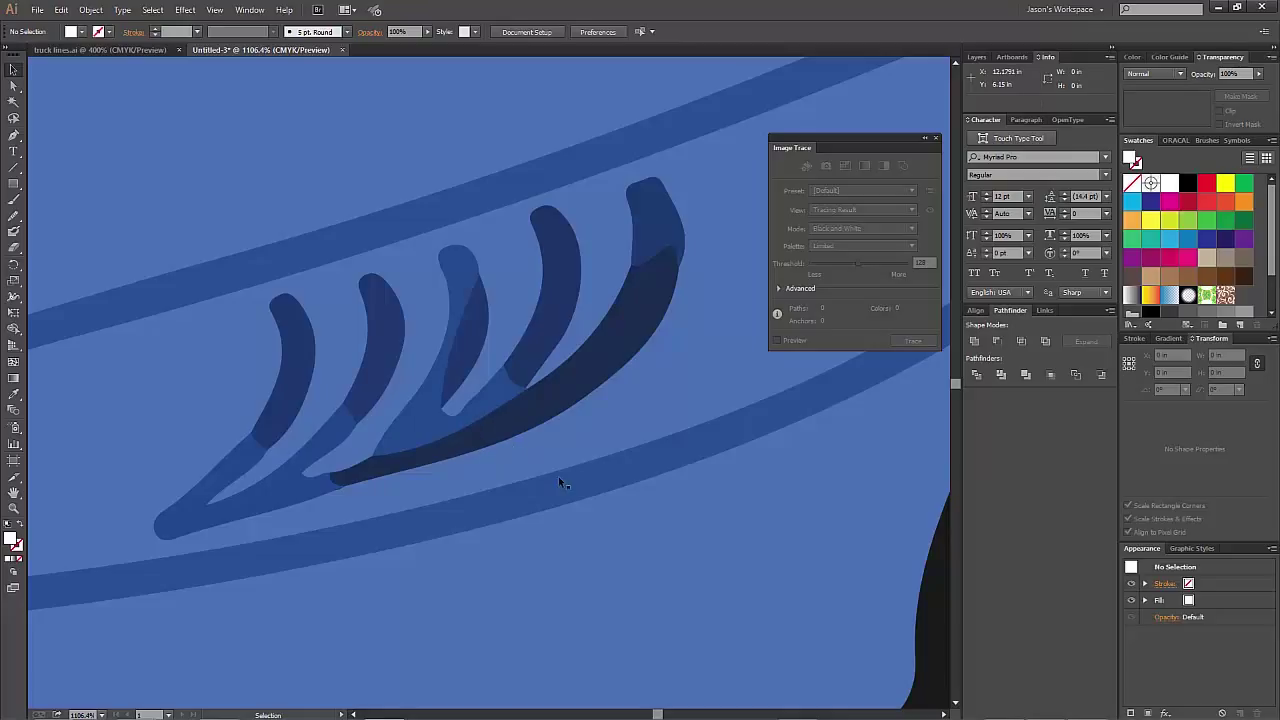
pyautogui.click(528, 405)
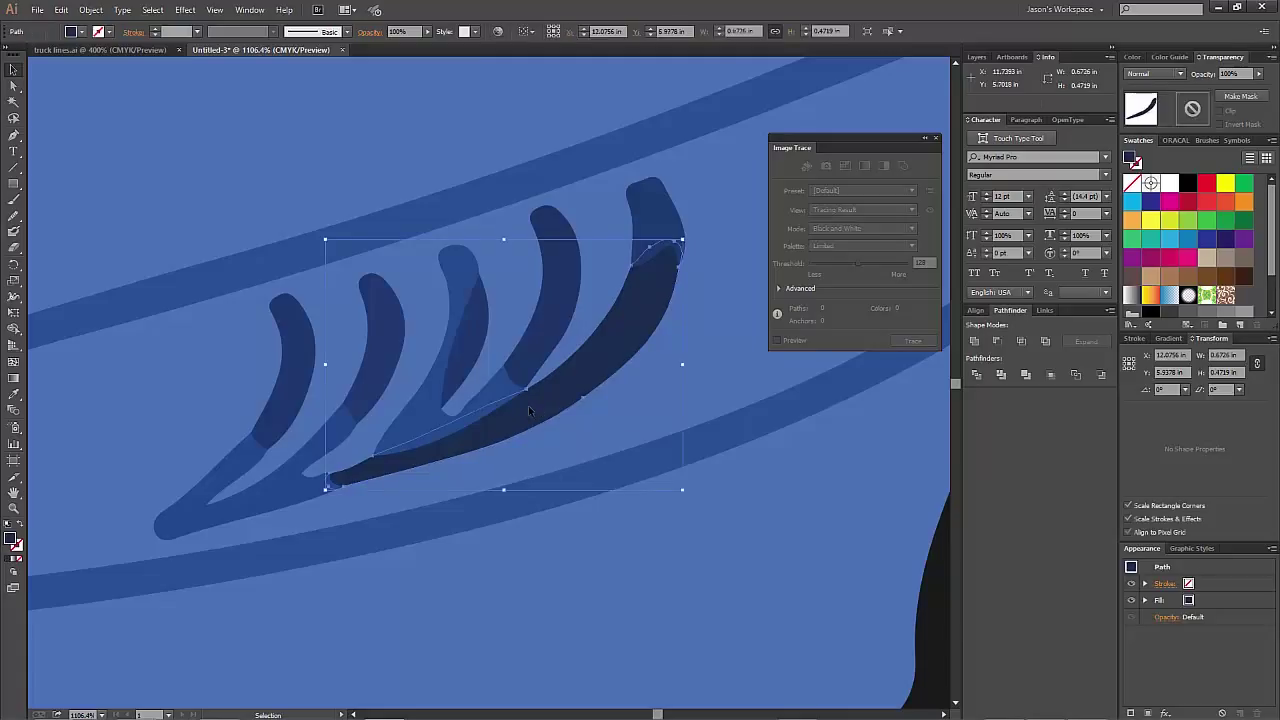
pyautogui.click(444, 390)
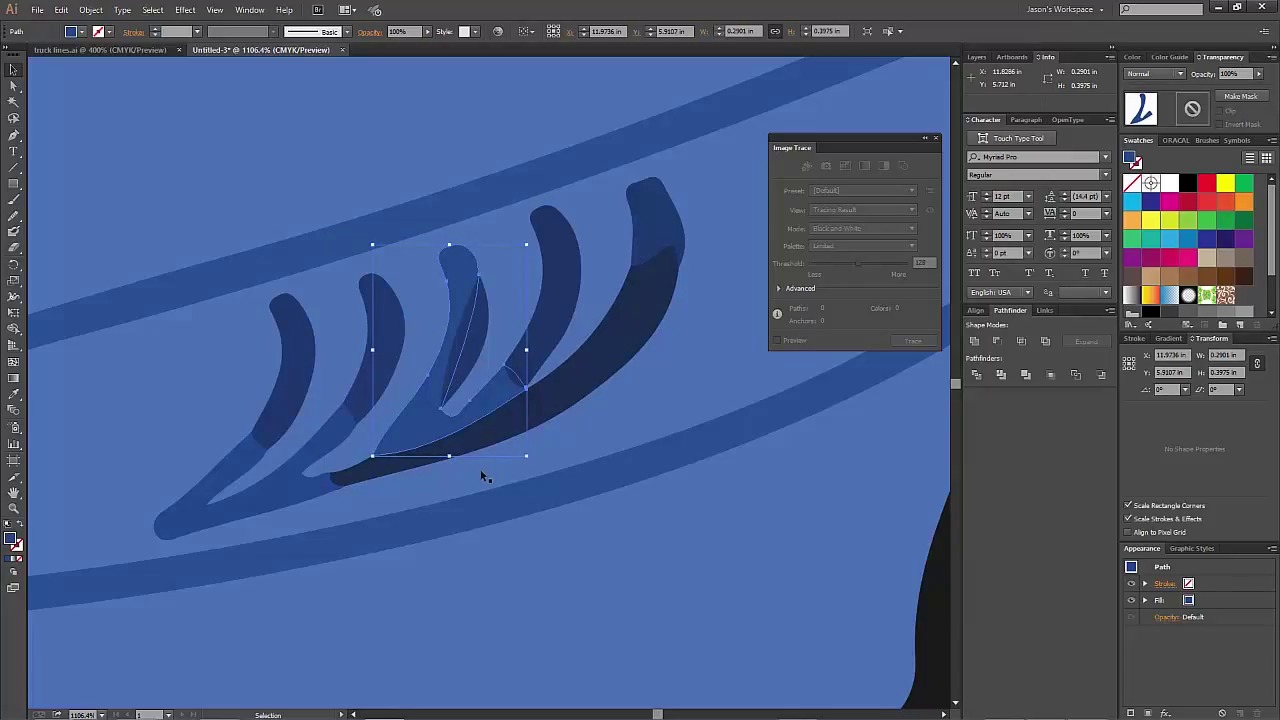
pyautogui.click(539, 435)
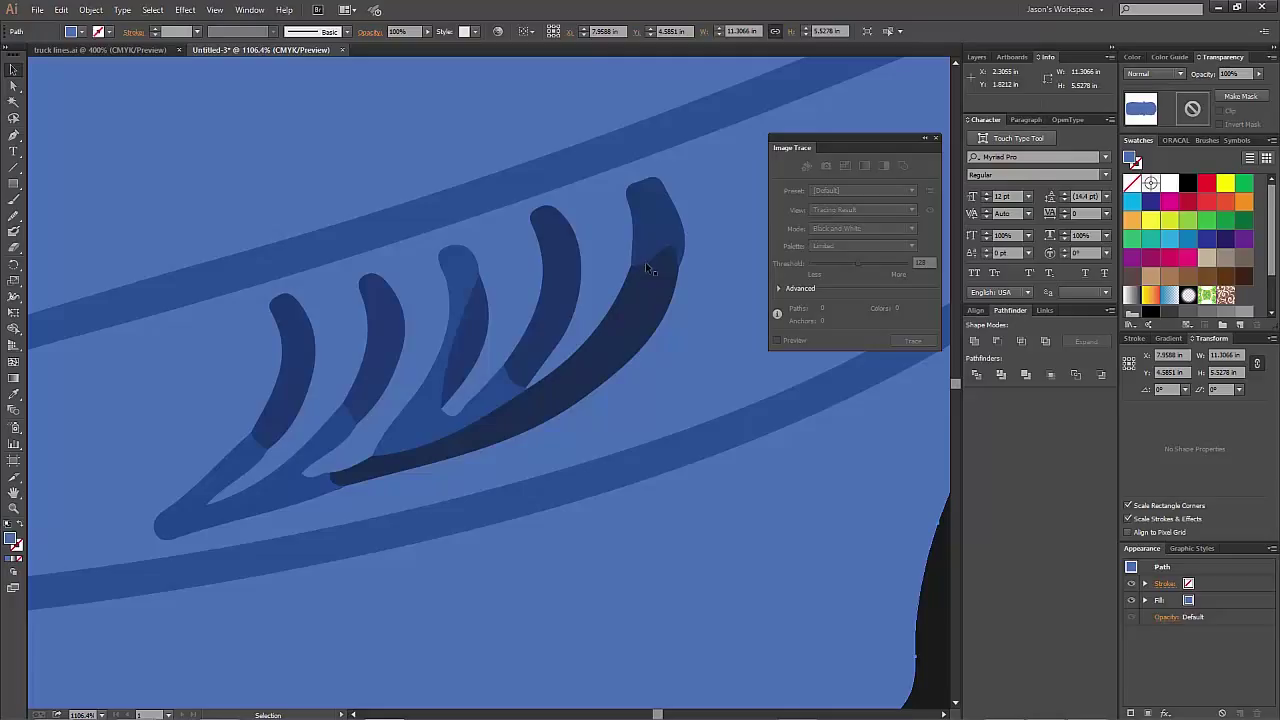
# - Unite all the differently shaded vent pieces into a single dark blue shape with the Pathfinder Unite operation
pyautogui.press('a')
pyautogui.click(628, 335)
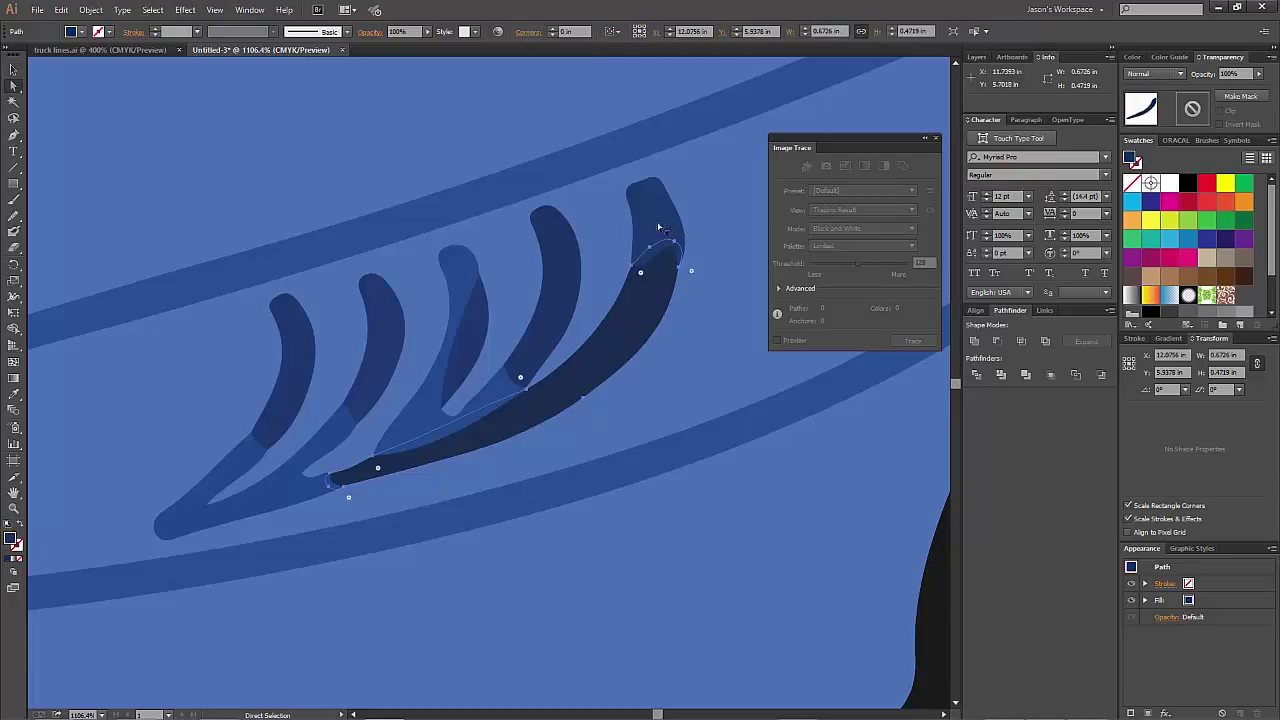
pyautogui.moveTo(684, 232); pyautogui.dragTo(624, 260)
pyautogui.click(514, 366)
pyautogui.click(508, 428)
pyautogui.keyDown('shift'); pyautogui.click(660, 240); pyautogui.keyUp('shift')
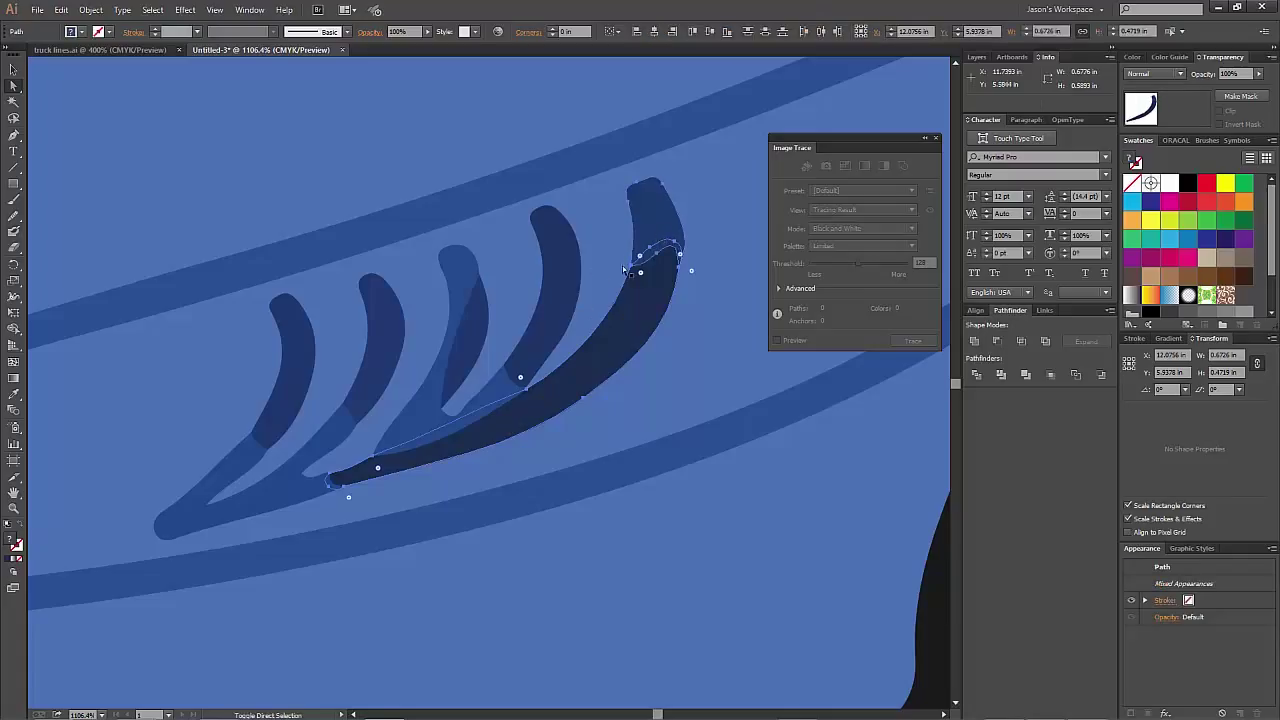
pyautogui.keyDown('shift'); pyautogui.click(480, 335); pyautogui.keyUp('shift')
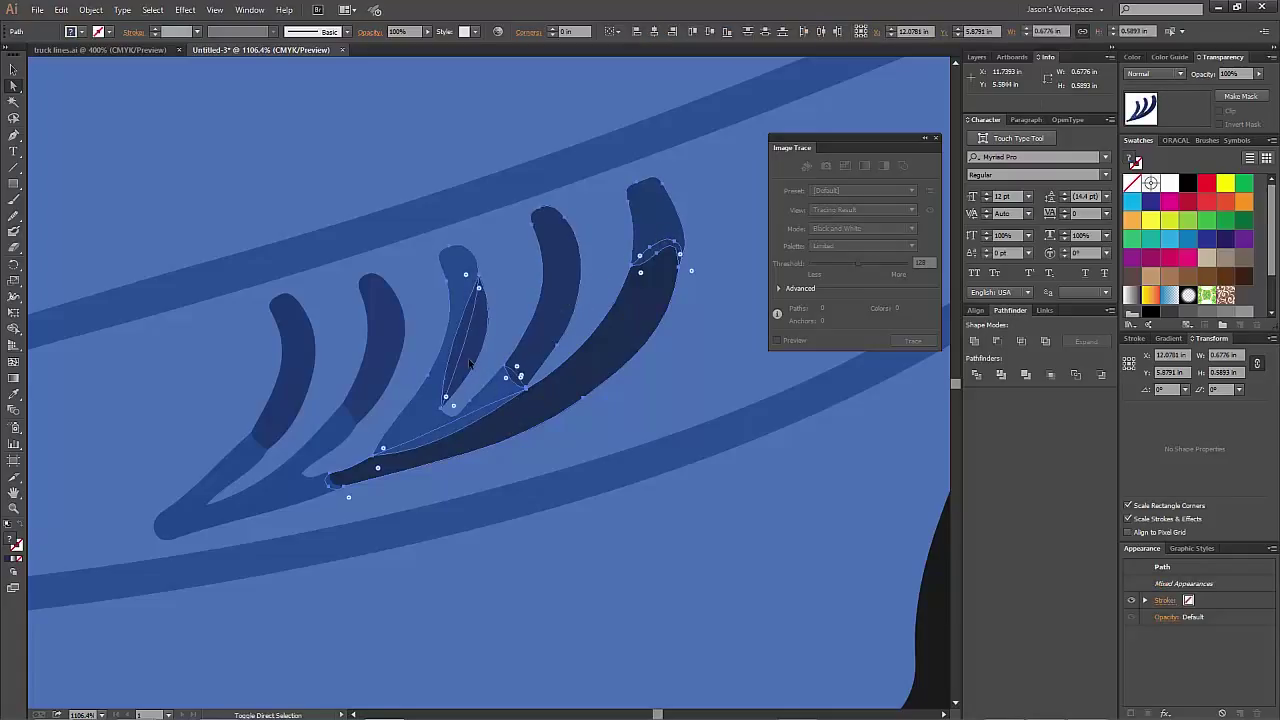
pyautogui.keyDown('shift'); pyautogui.click(378, 376); pyautogui.keyUp('shift')
pyautogui.keyDown('shift'); pyautogui.click(336, 431); pyautogui.keyUp('shift')
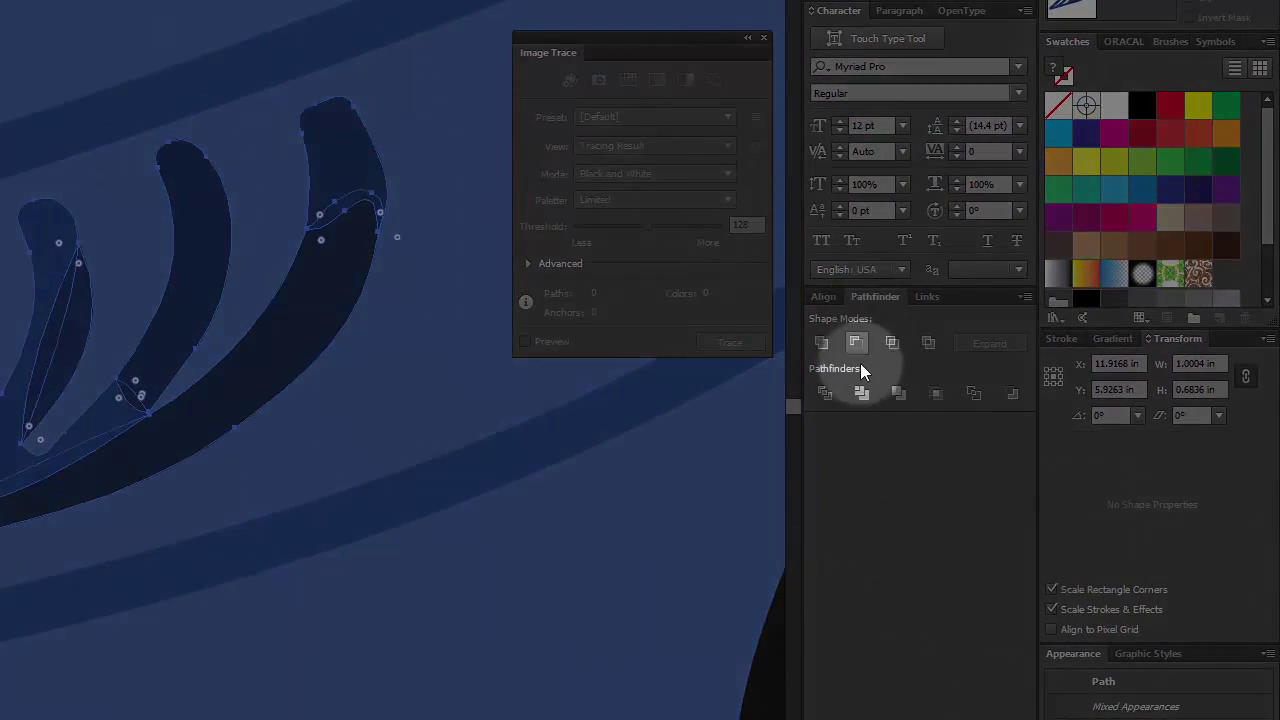
pyautogui.click(821, 343)
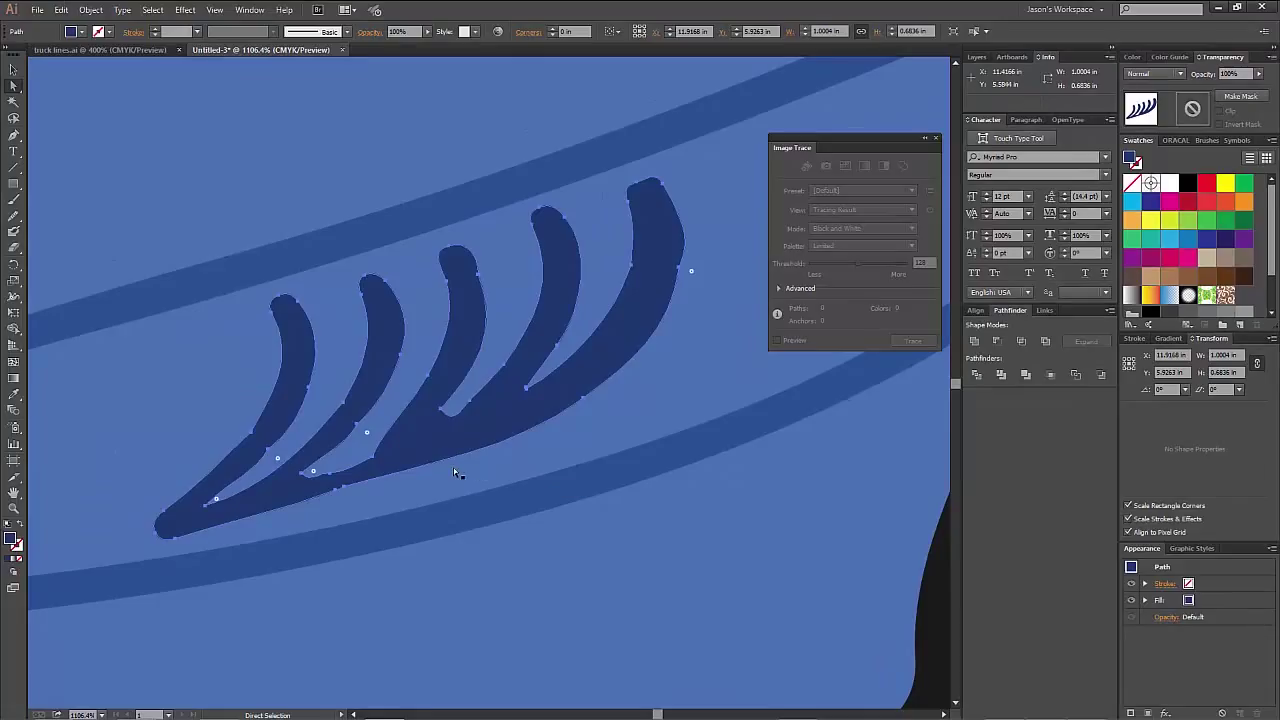
pyautogui.click(461, 468)
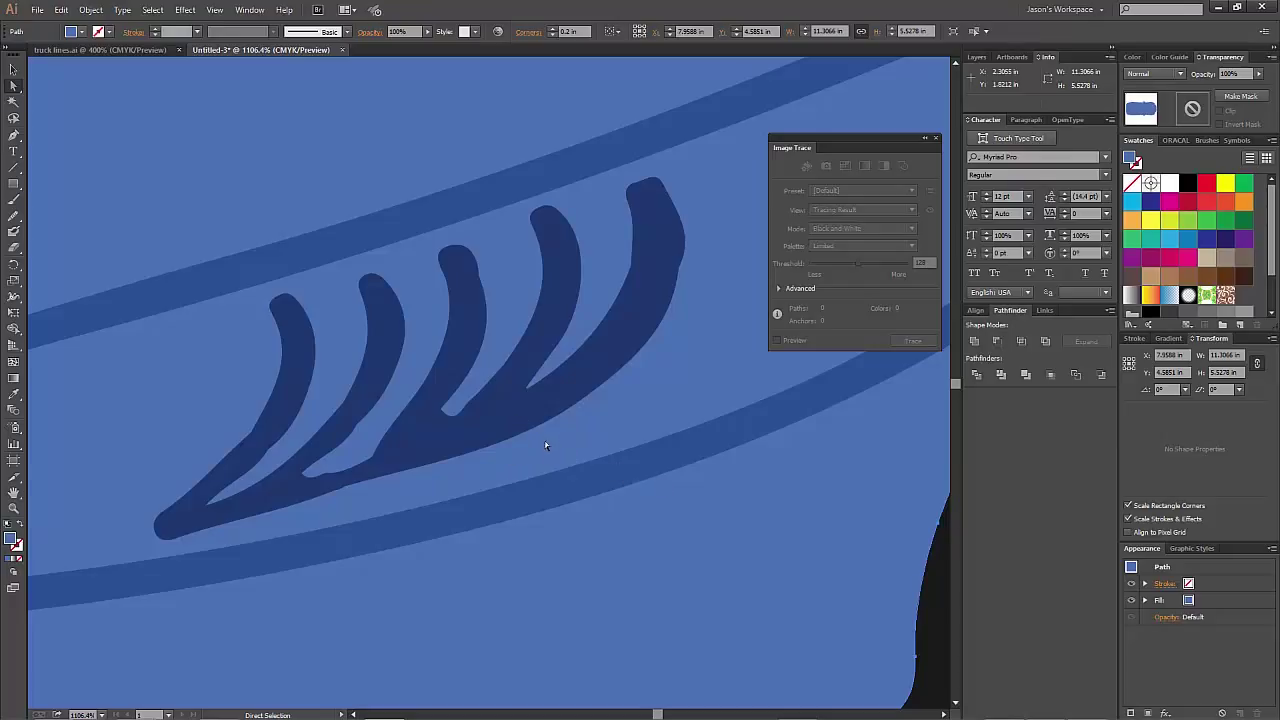
# - Select the united vent shape and smooth the bumpy lower edge of its first slat with the Smooth tool
pyautogui.press('z')
pyautogui.moveTo(95, 256); pyautogui.dragTo(724, 536)
pyautogui.press('v')
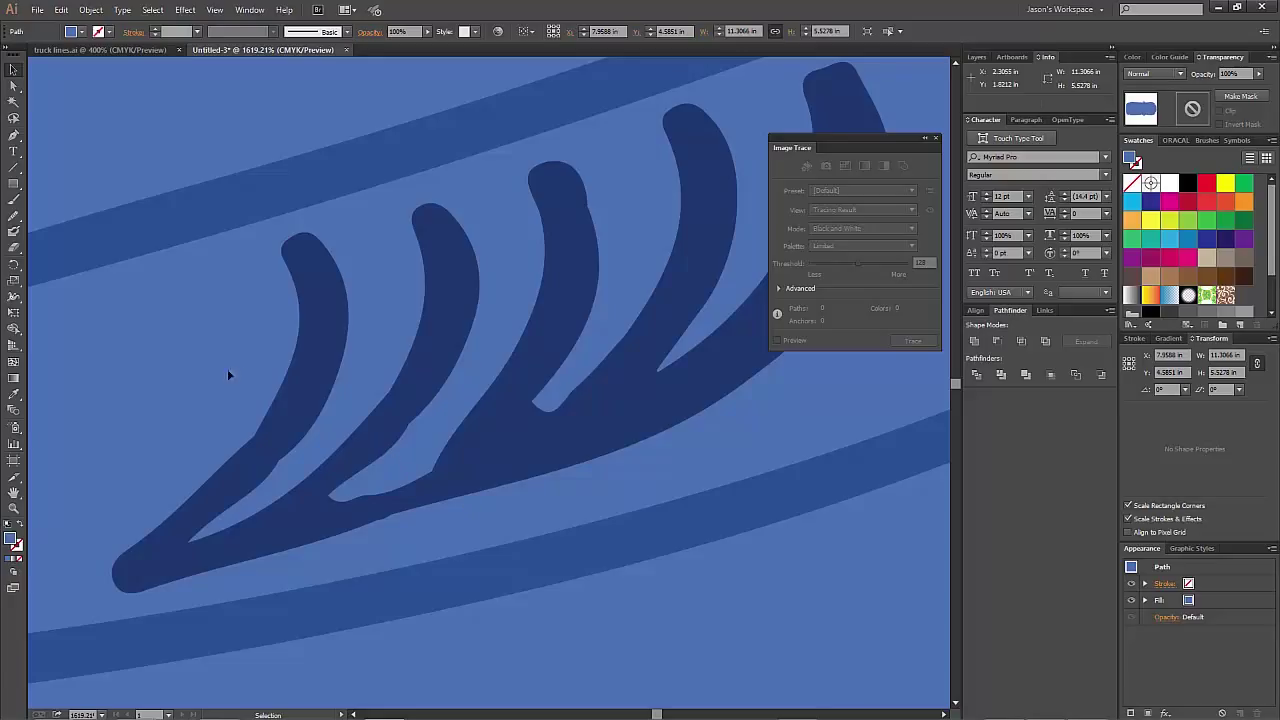
pyautogui.click(322, 505)
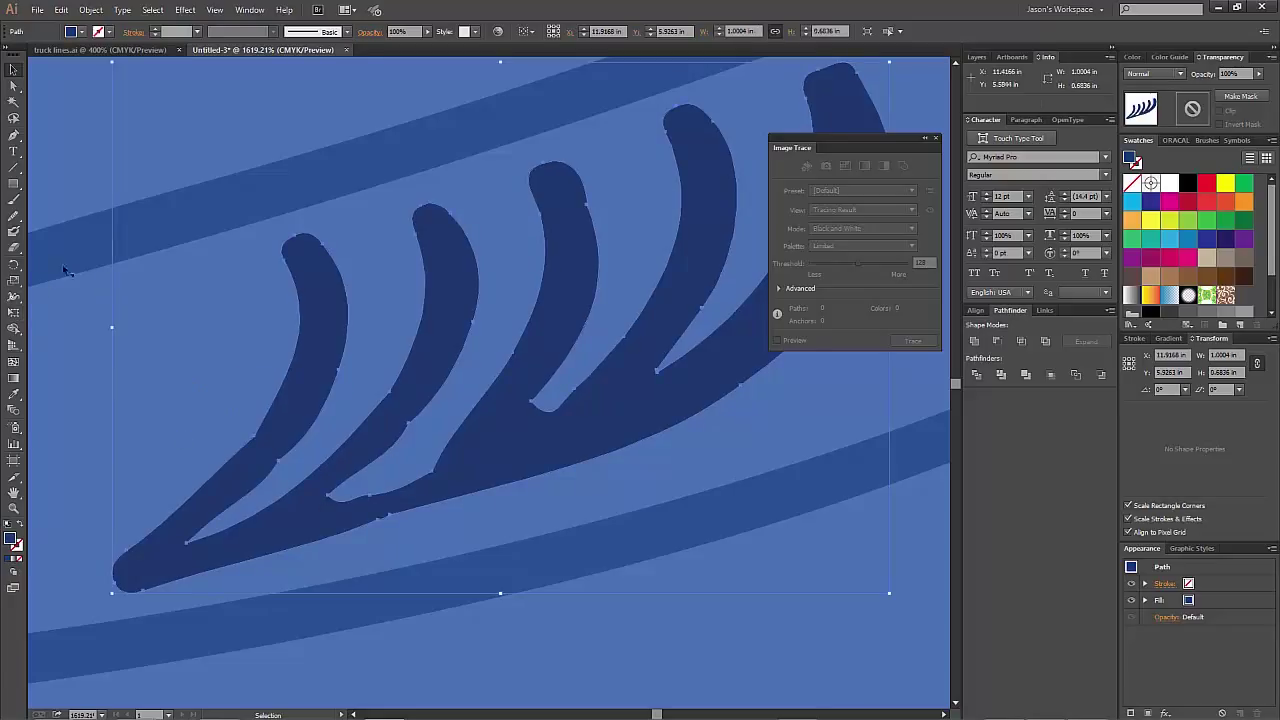
pyautogui.moveTo(14, 215)
pyautogui.mouseDown()
pyautogui.moveTo(60, 214)
pyautogui.moveTo(16, 220)
pyautogui.moveTo(86, 235)
pyautogui.mouseUp()
pyautogui.moveTo(16, 211); pyautogui.dragTo(16, 211)
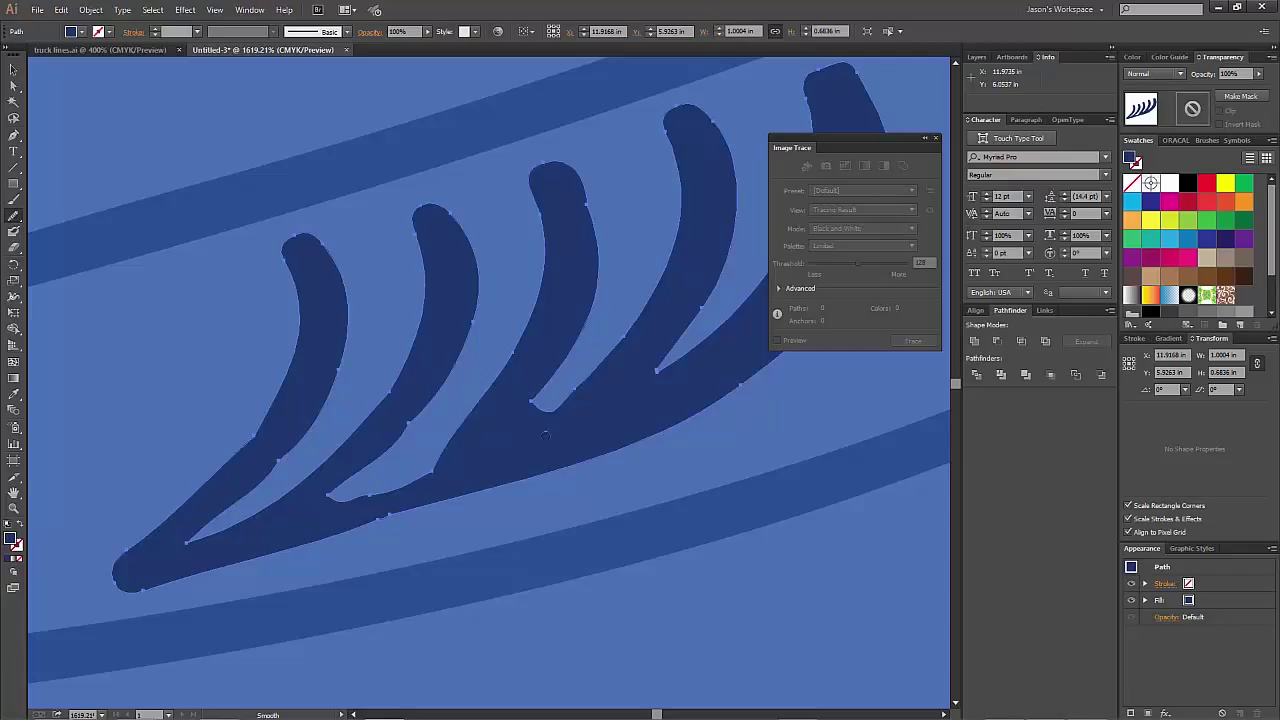
pyautogui.moveTo(282, 458); pyautogui.dragTo(303, 435)
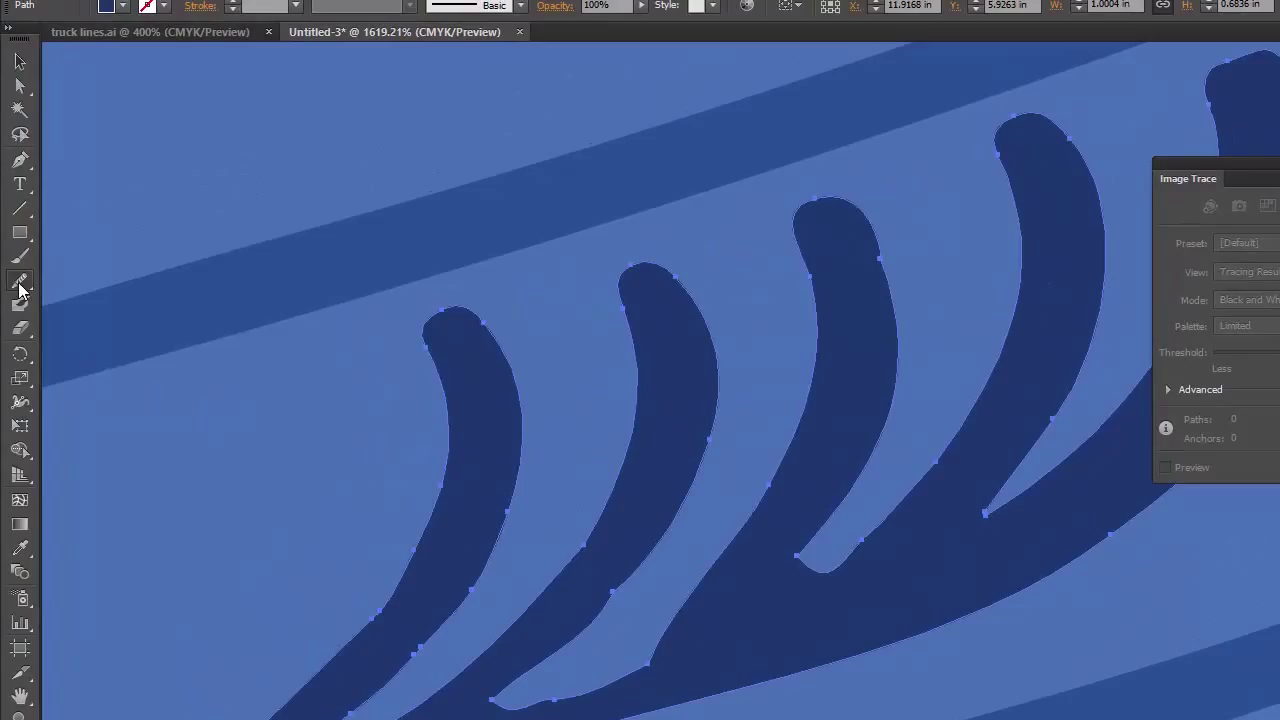
# - Set the Smooth tool's Fidelity to the smoothest setting
pyautogui.doubleClick(20, 285)
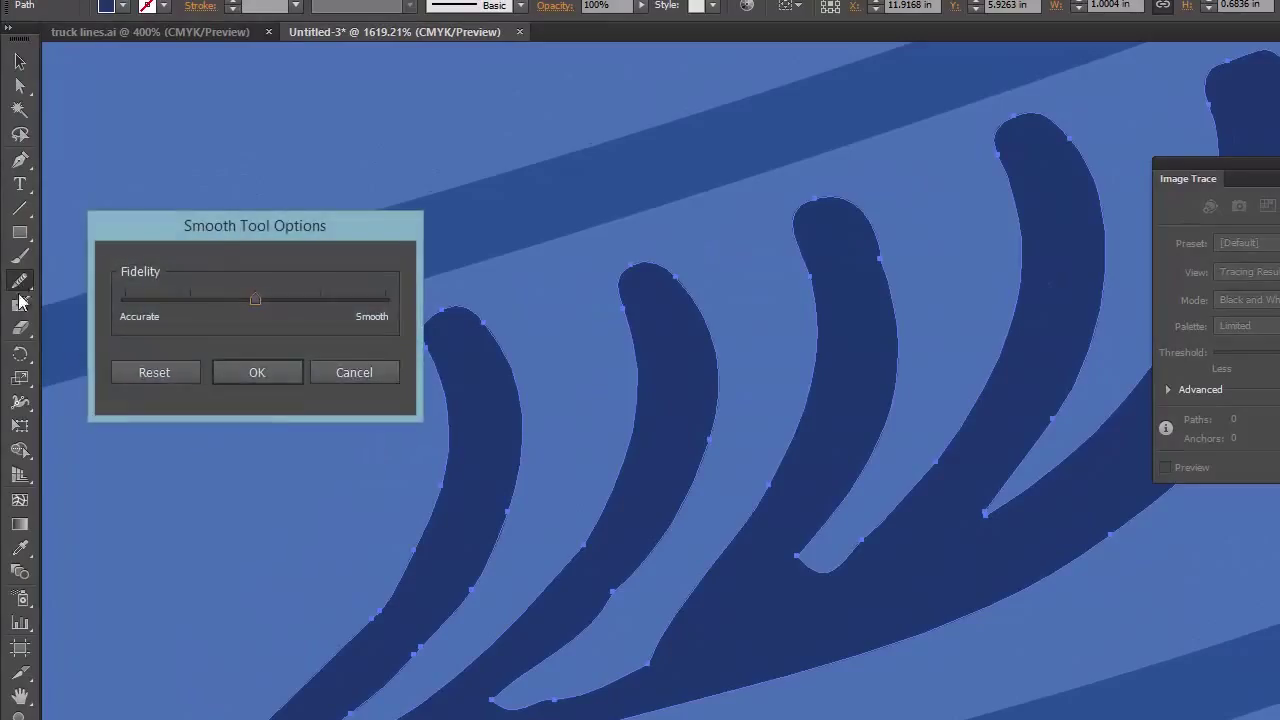
pyautogui.moveTo(213, 240); pyautogui.dragTo(240, 268)
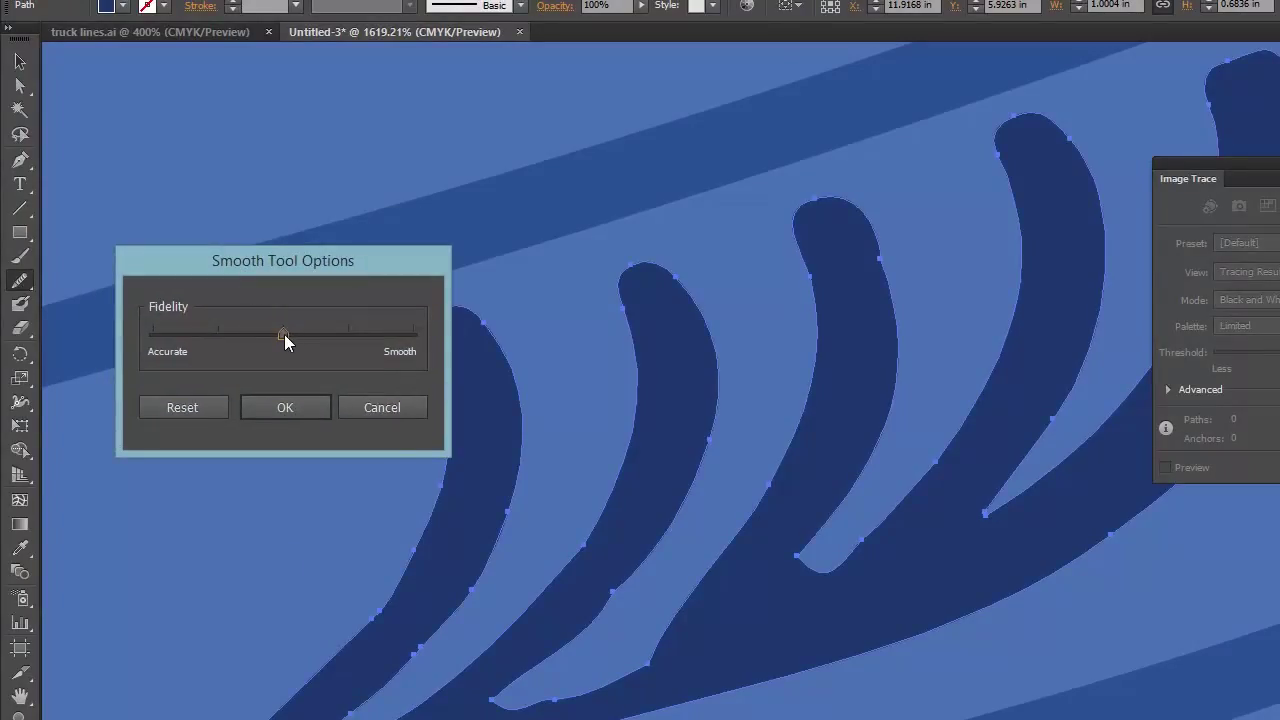
pyautogui.moveTo(366, 340); pyautogui.dragTo(406, 340)
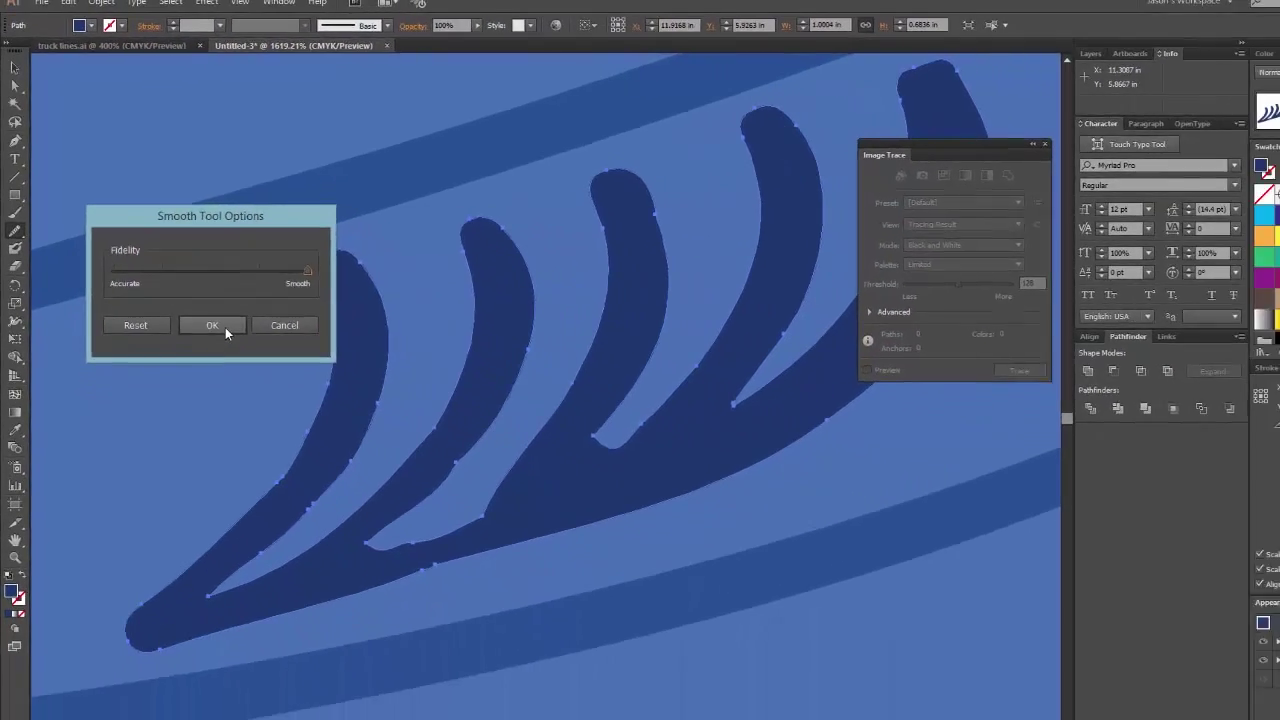
pyautogui.click(225, 327)
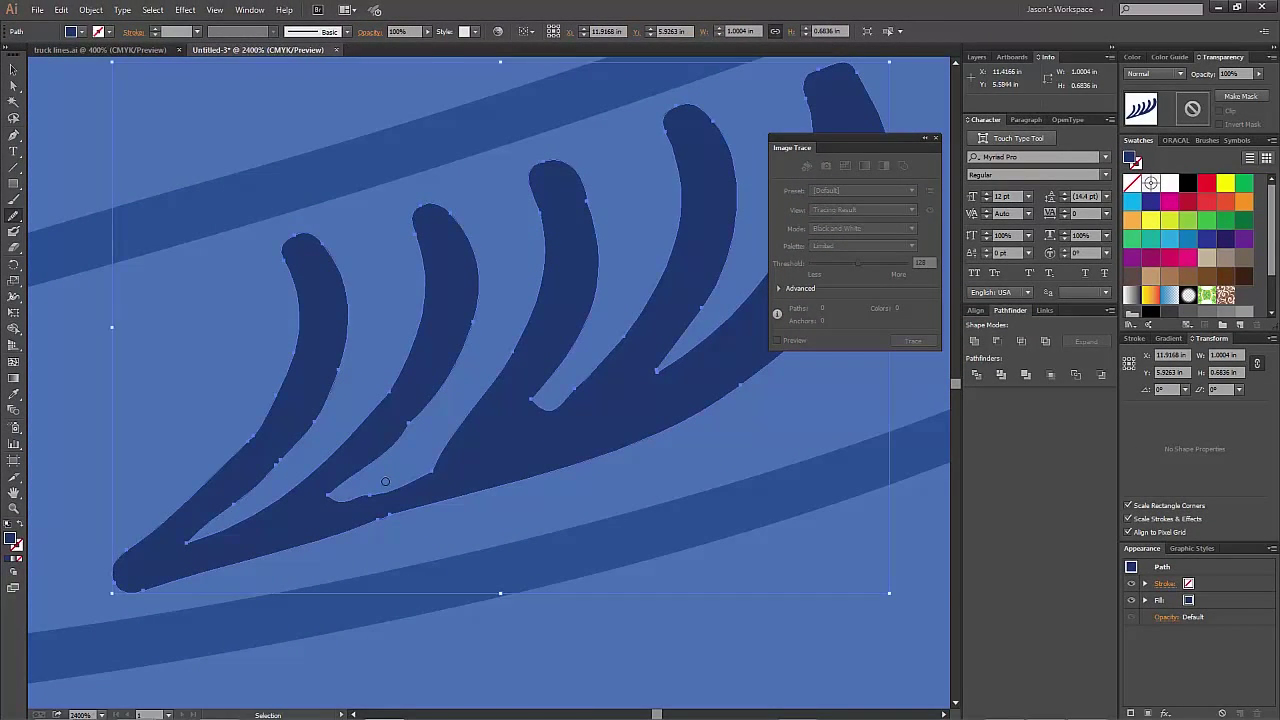
# - Smooth the rough edges around the gap between the second and third vent slats with the Smooth tool
pyautogui.hotkey('ctrl', '=')
pyautogui.hotkey('ctrl', '=')
pyautogui.moveTo(218, 404); pyautogui.dragTo(514, 286)
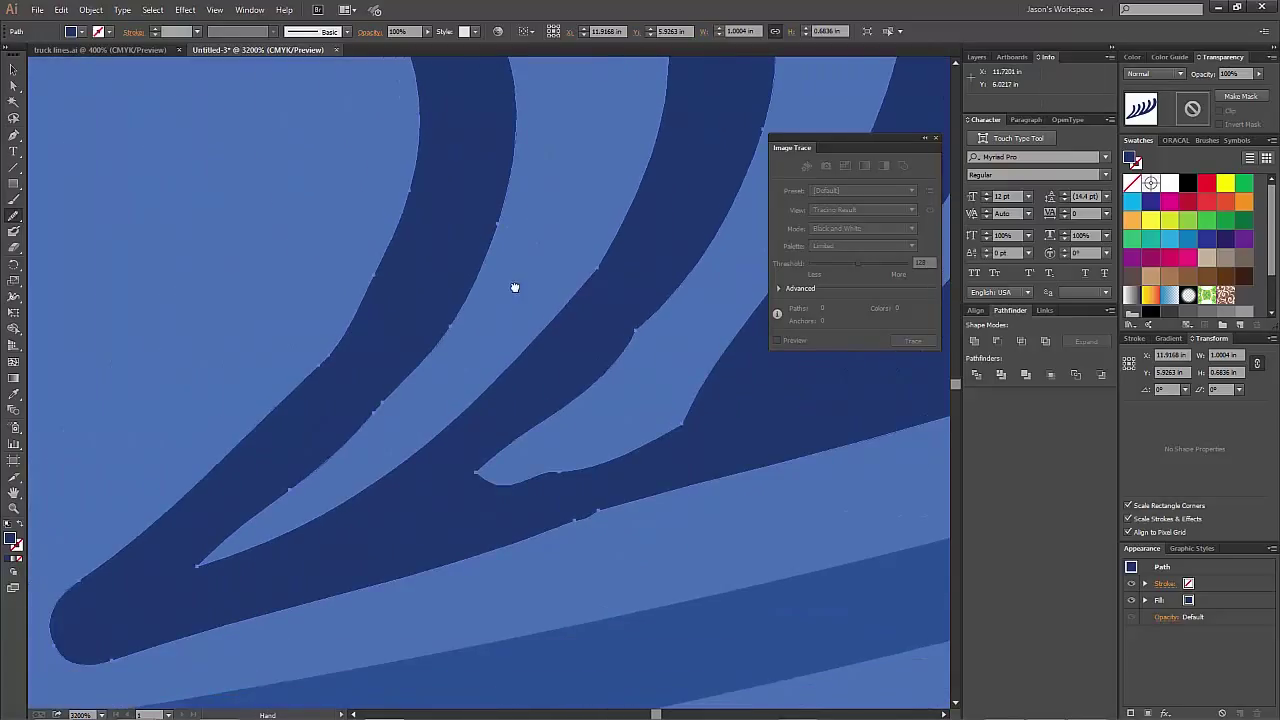
pyautogui.moveTo(480, 481)
pyautogui.mouseDown()
pyautogui.moveTo(618, 456)
pyautogui.moveTo(679, 423)
pyautogui.moveTo(421, 460)
pyautogui.mouseUp()
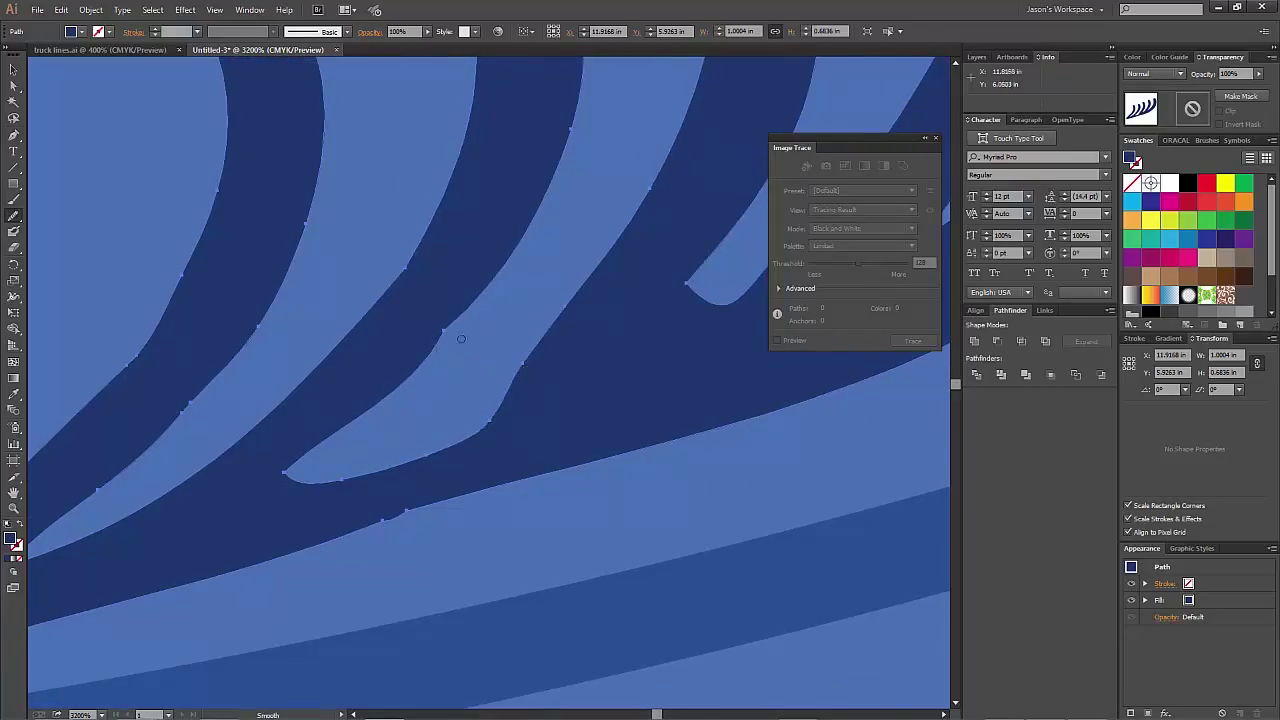
pyautogui.moveTo(421, 366); pyautogui.dragTo(478, 296)
pyautogui.moveTo(397, 289); pyautogui.dragTo(412, 256)
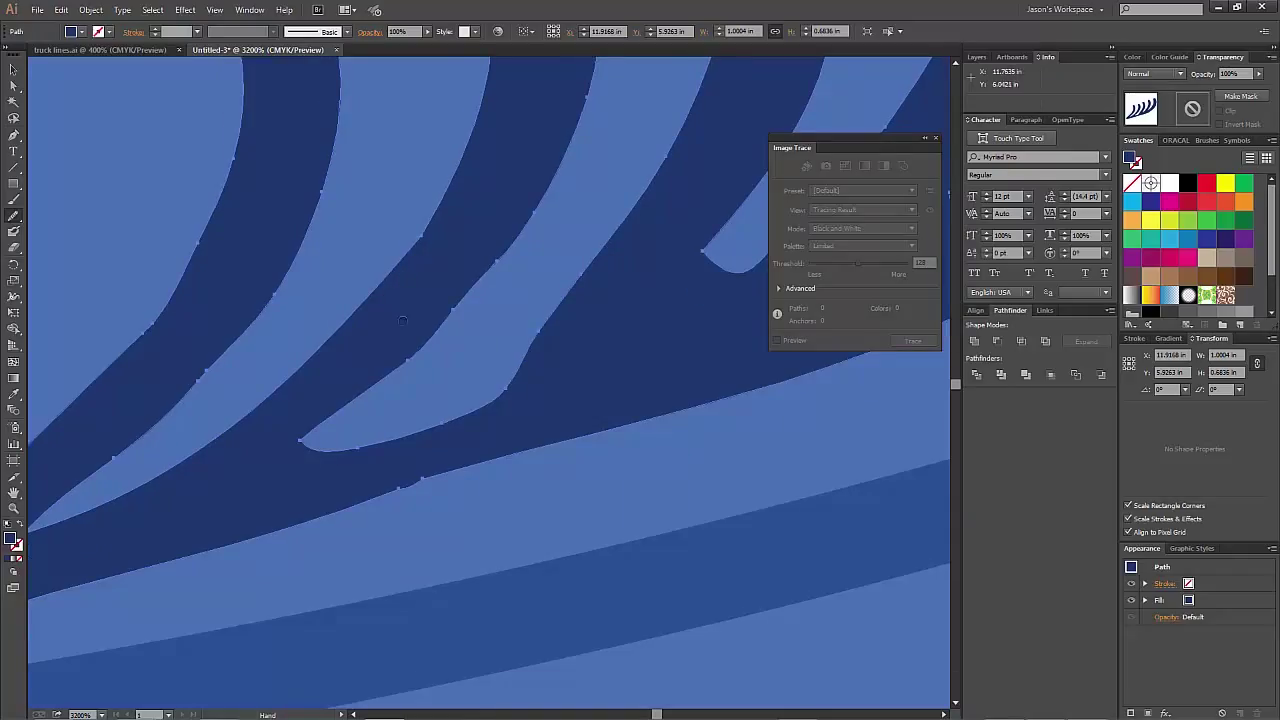
pyautogui.moveTo(557, 310); pyautogui.dragTo(510, 391)
# - Delete the surplus anchor points along the third slat's edge of that gap and smooth the edge
pyautogui.press('a')
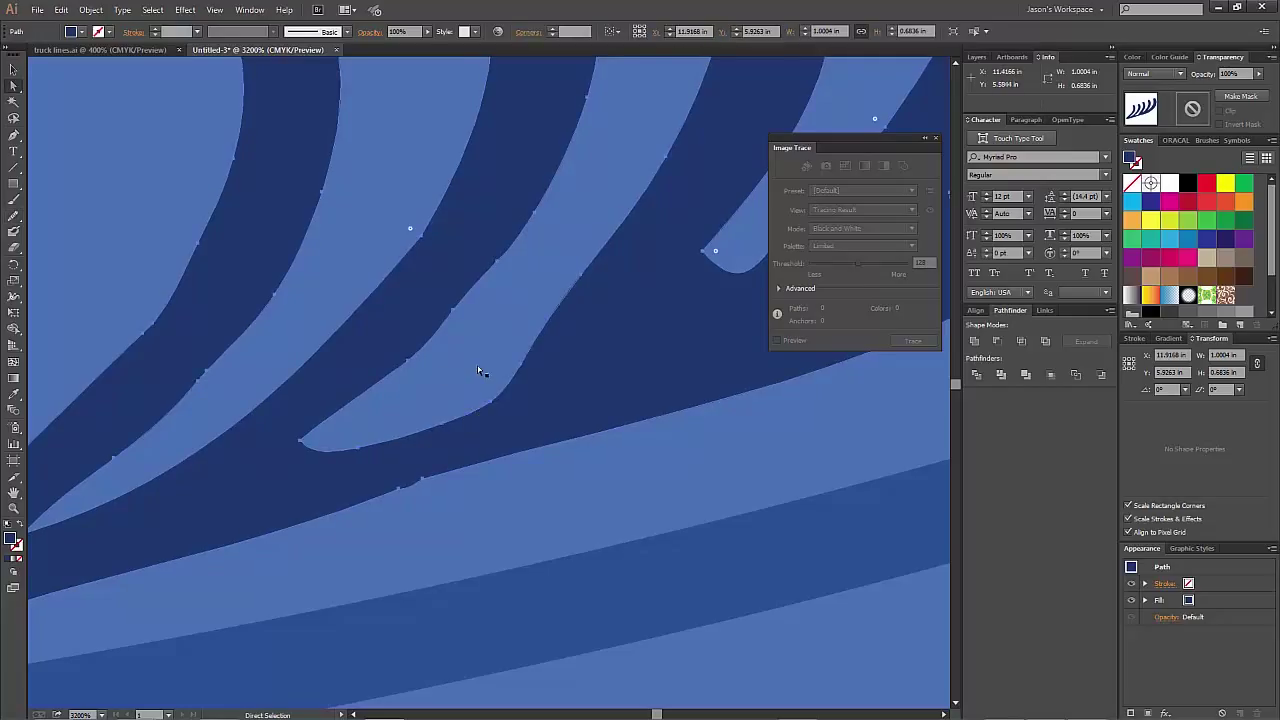
pyautogui.click(477, 365)
pyautogui.click(535, 372)
pyautogui.moveTo(531, 367); pyautogui.dragTo(537, 356)
pyautogui.hotkey('ctrl', 'z')
pyautogui.click(516, 356)
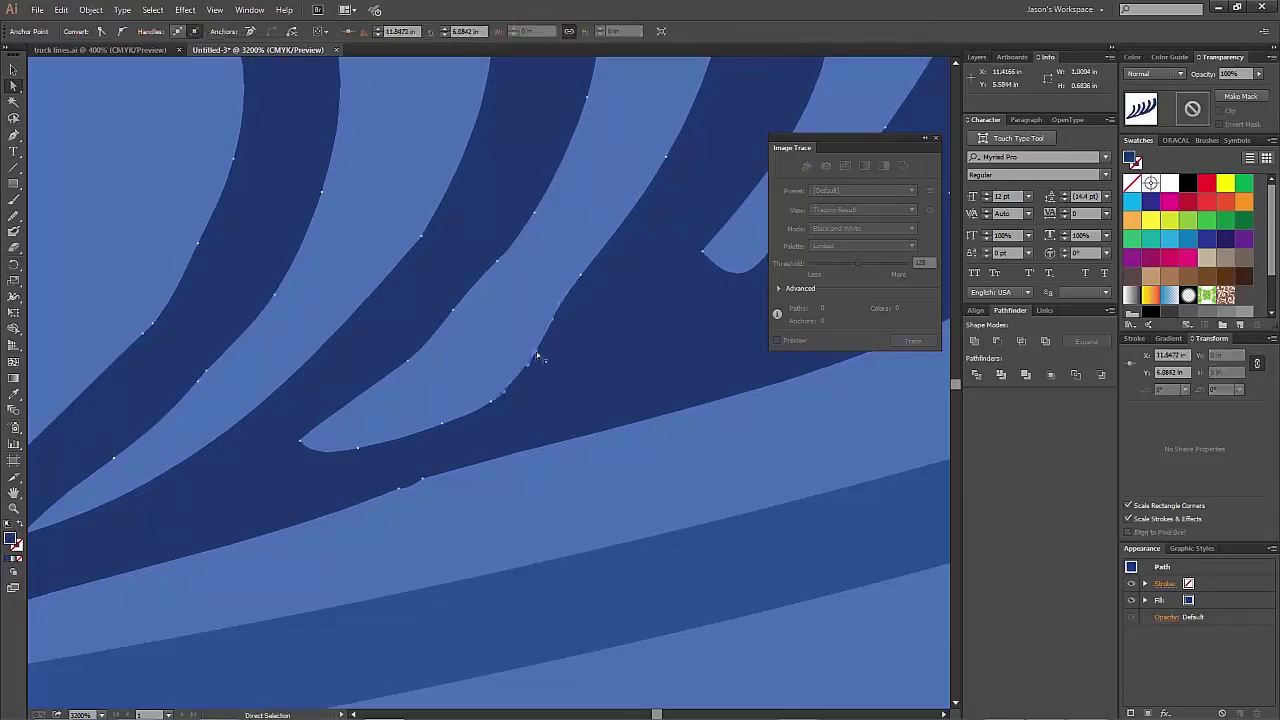
pyautogui.click(561, 317)
pyautogui.moveTo(563, 315); pyautogui.dragTo(592, 276)
pyautogui.click(609, 251)
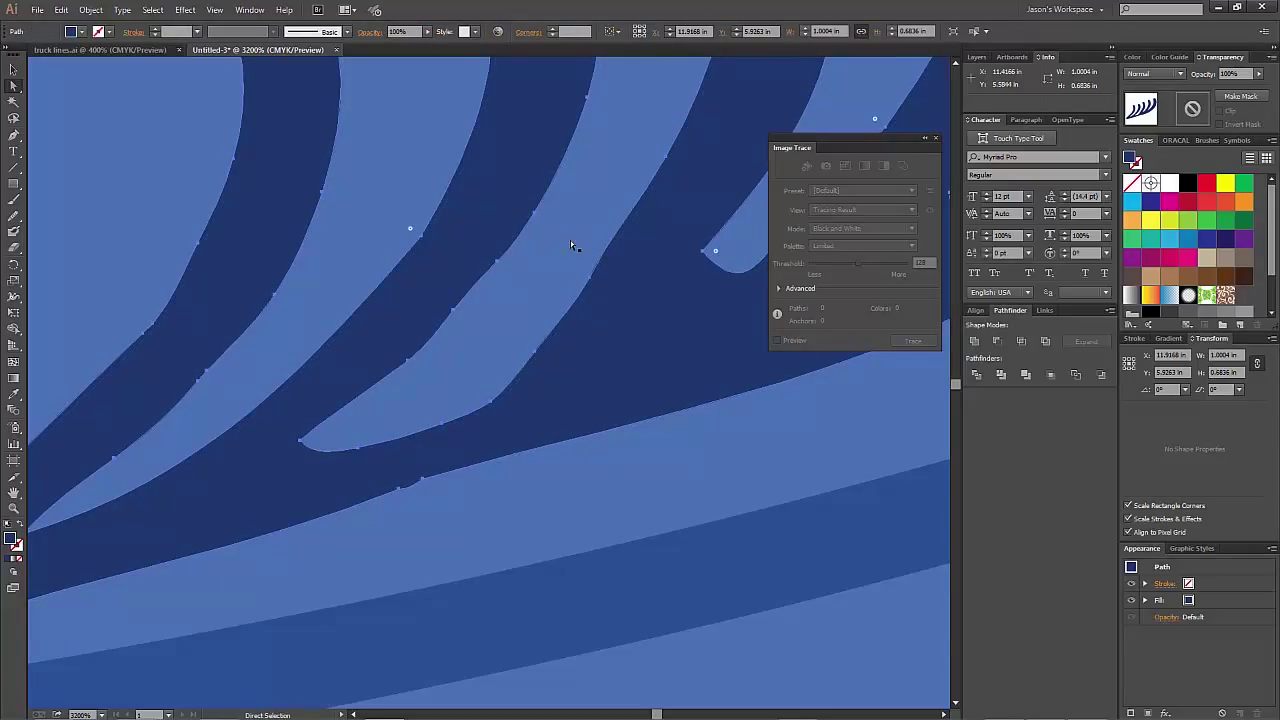
pyautogui.click(16, 217)
pyautogui.moveTo(541, 350); pyautogui.dragTo(624, 227)
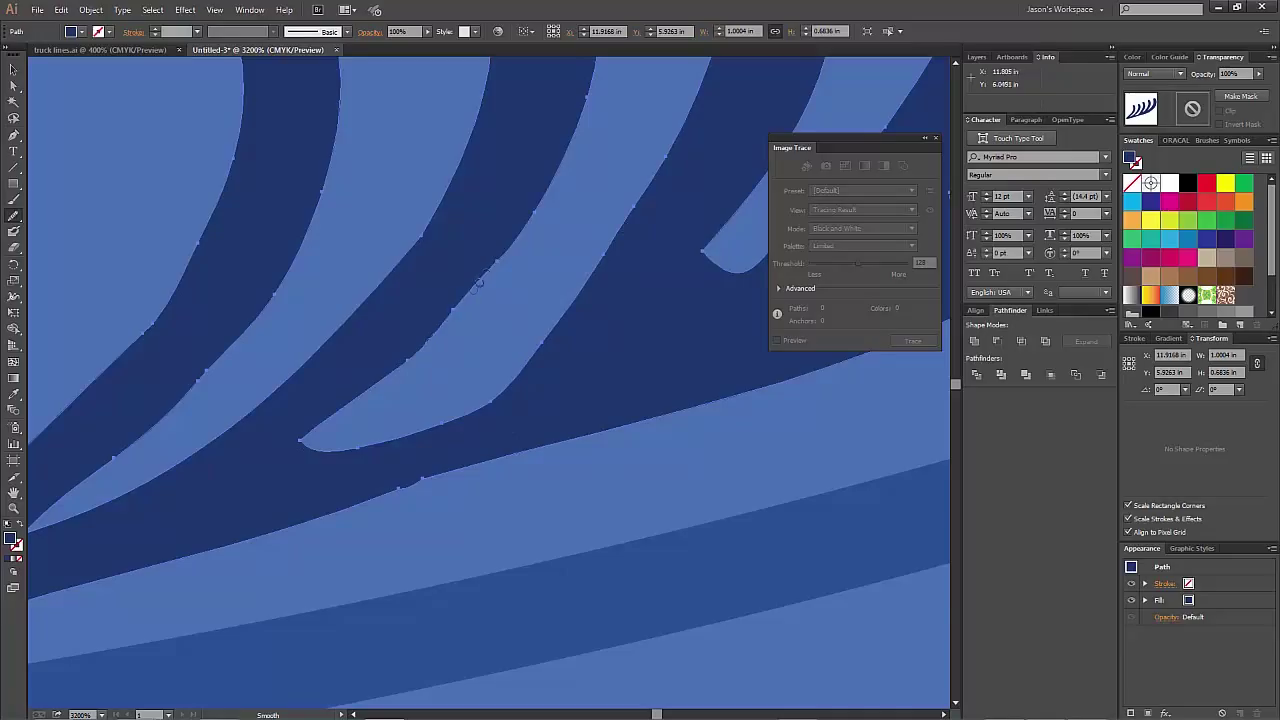
# - Smooth the first slat's outer edge, the gap between the first and second slats, and the vent's lower edge with the Smooth tool
pyautogui.moveTo(434, 289); pyautogui.dragTo(482, 321)
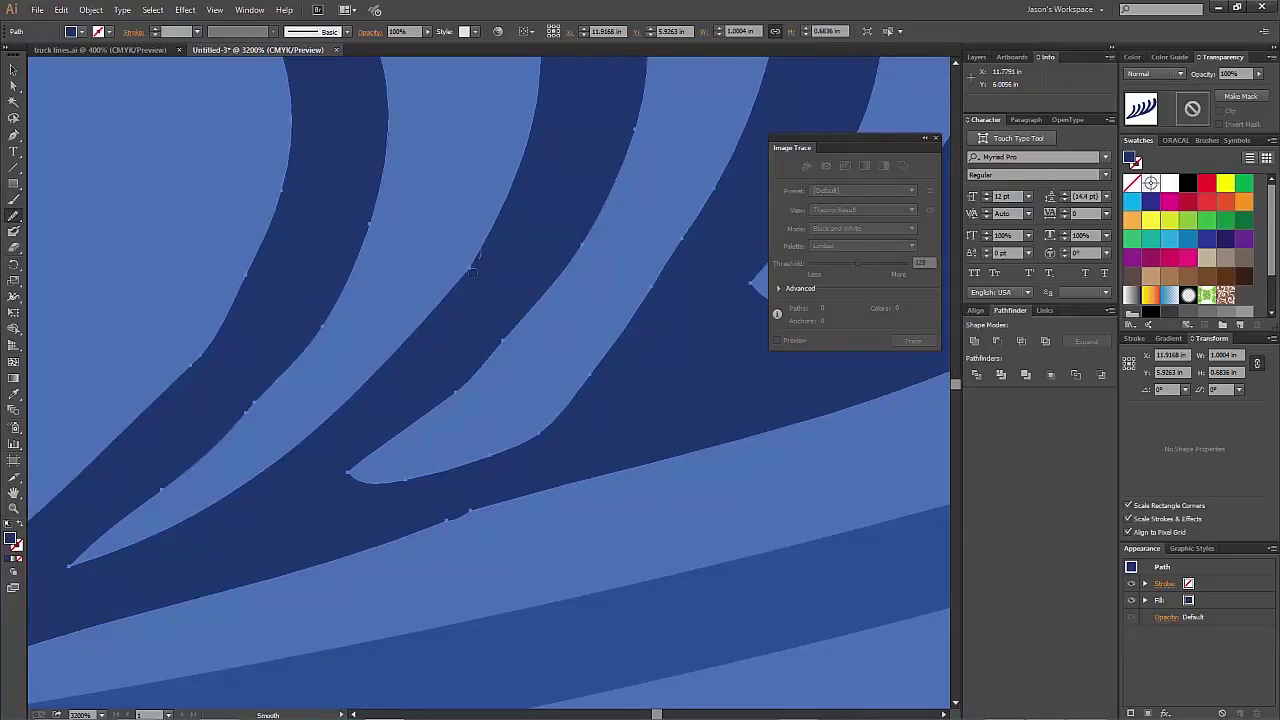
pyautogui.moveTo(350, 289); pyautogui.dragTo(459, 256)
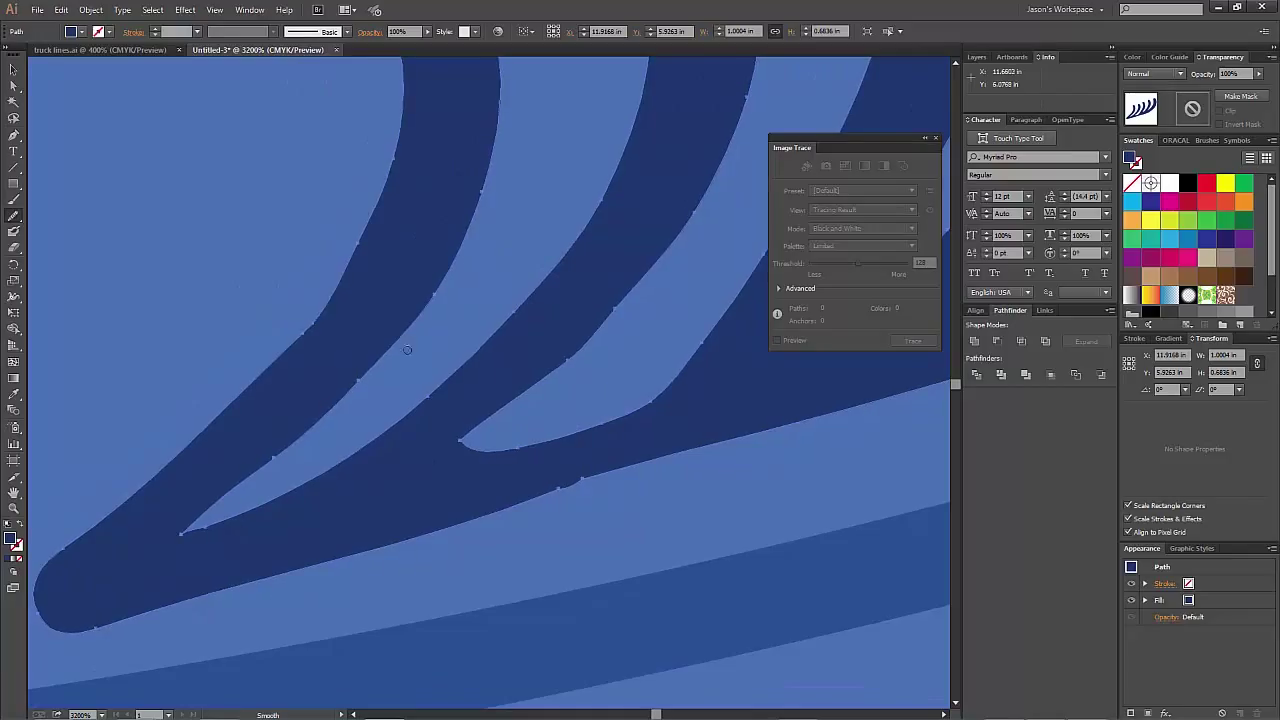
pyautogui.moveTo(335, 290); pyautogui.dragTo(225, 377)
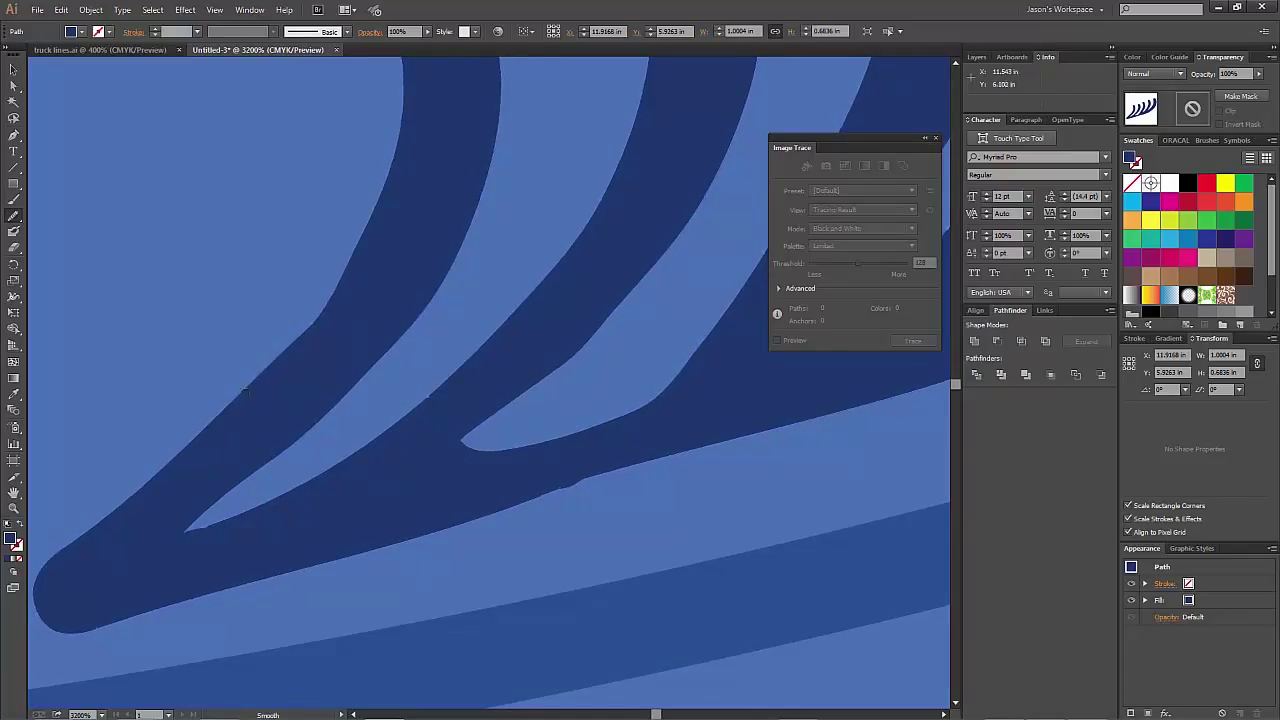
pyautogui.moveTo(362, 347); pyautogui.dragTo(206, 480)
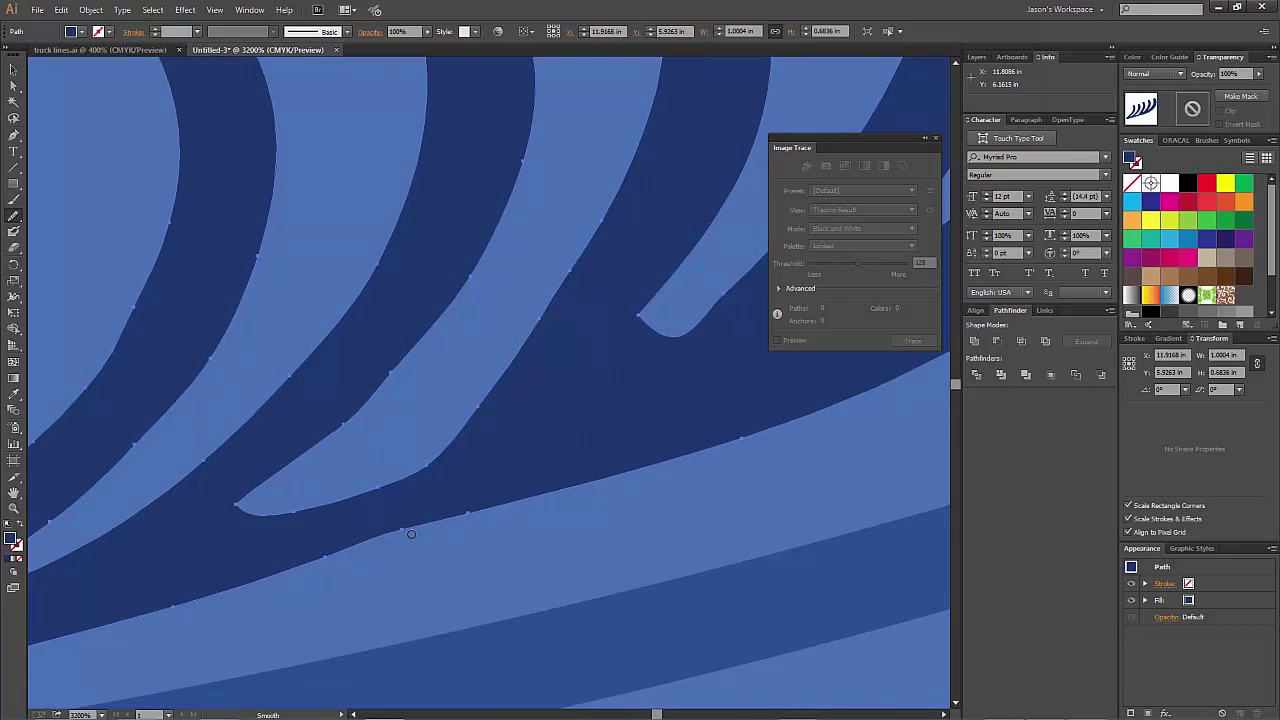
pyautogui.moveTo(556, 461); pyautogui.dragTo(471, 535)
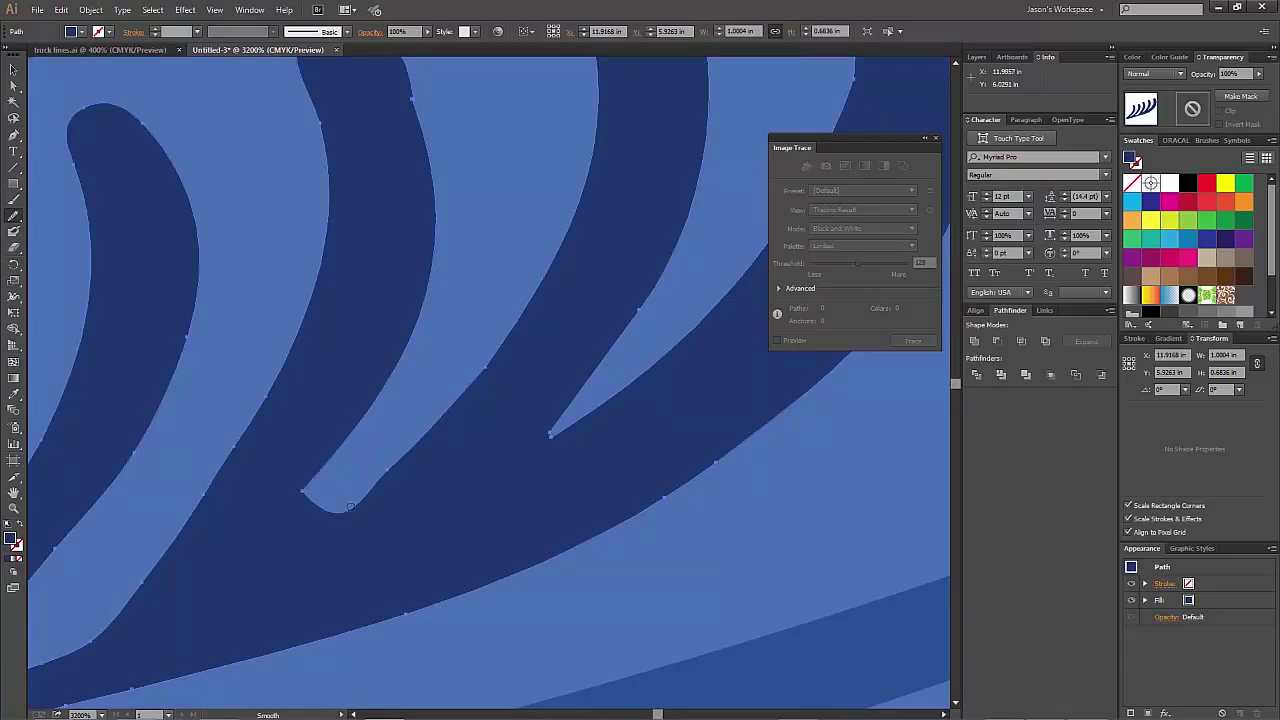
# - Delete the rounded end of the gap between the third and fourth vent slats
pyautogui.press('a')
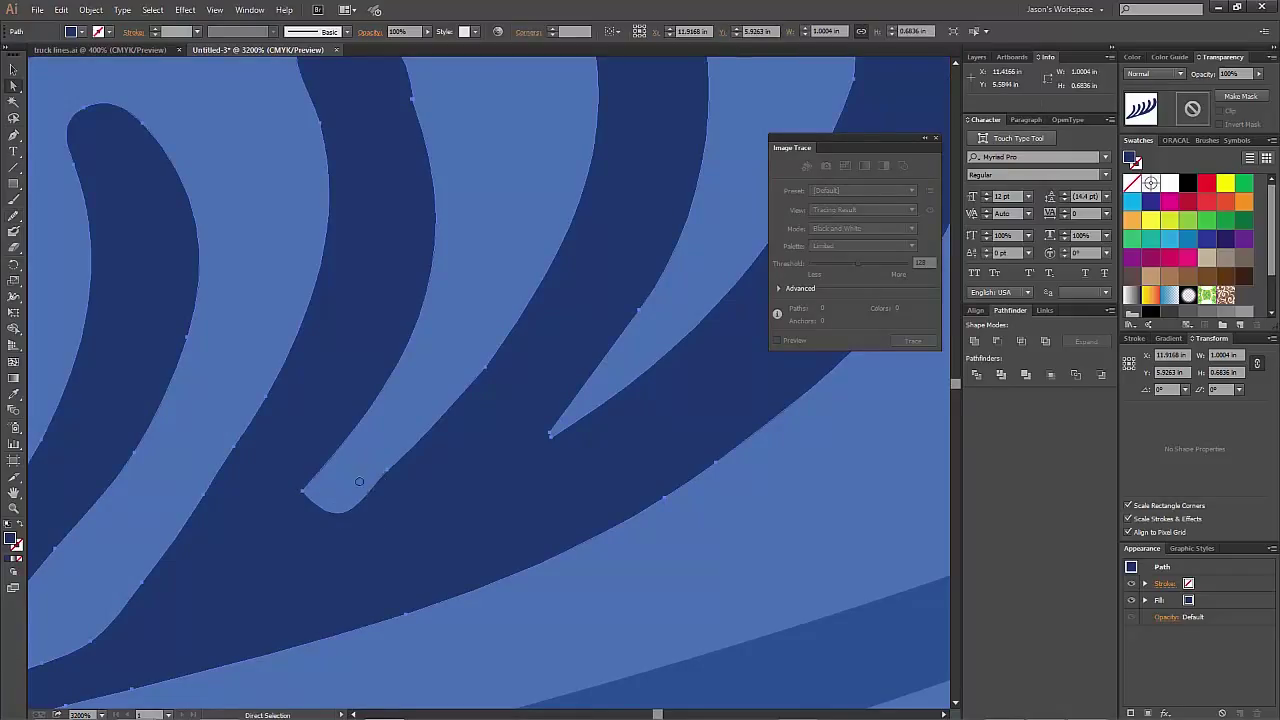
pyautogui.click(357, 487)
pyautogui.click(348, 512)
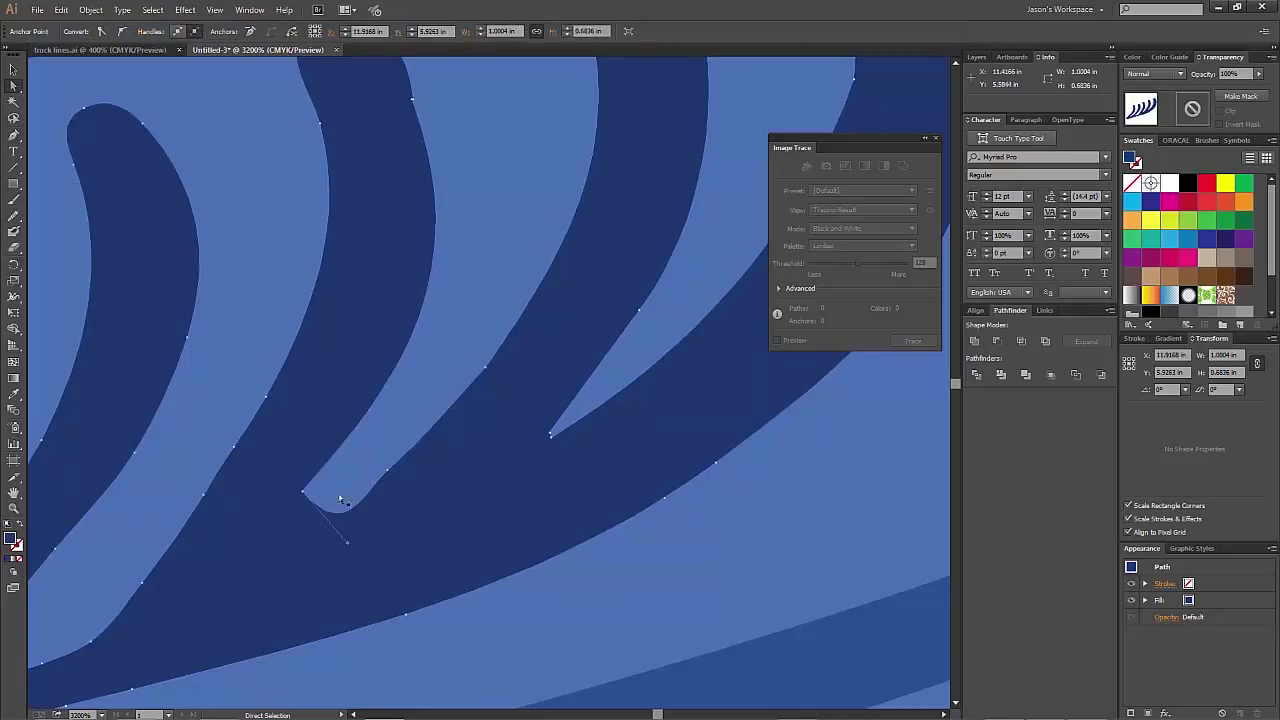
pyautogui.press('Delete')
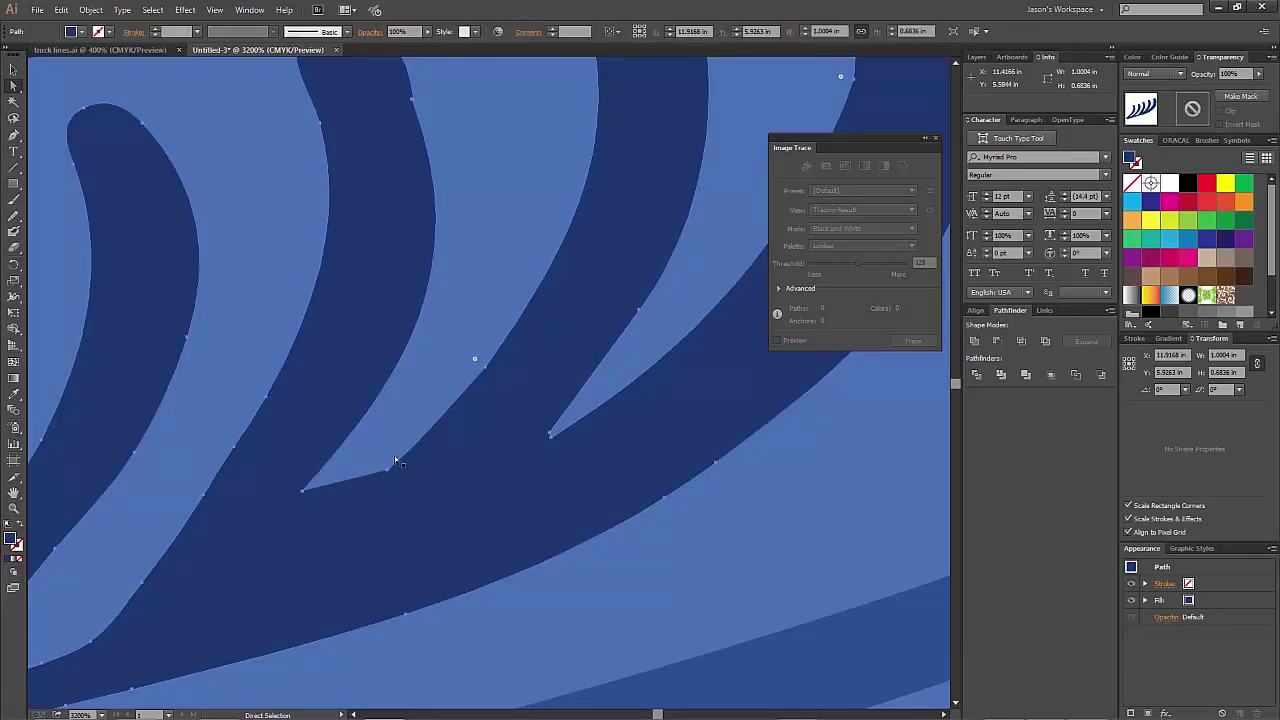
# - Rejoin the two open endpoints between the third and fourth slats with a curved Pen tool segment, working in outline view
pyautogui.press('v')
pyautogui.hotkey('ctrl', 'y')
pyautogui.press('a')
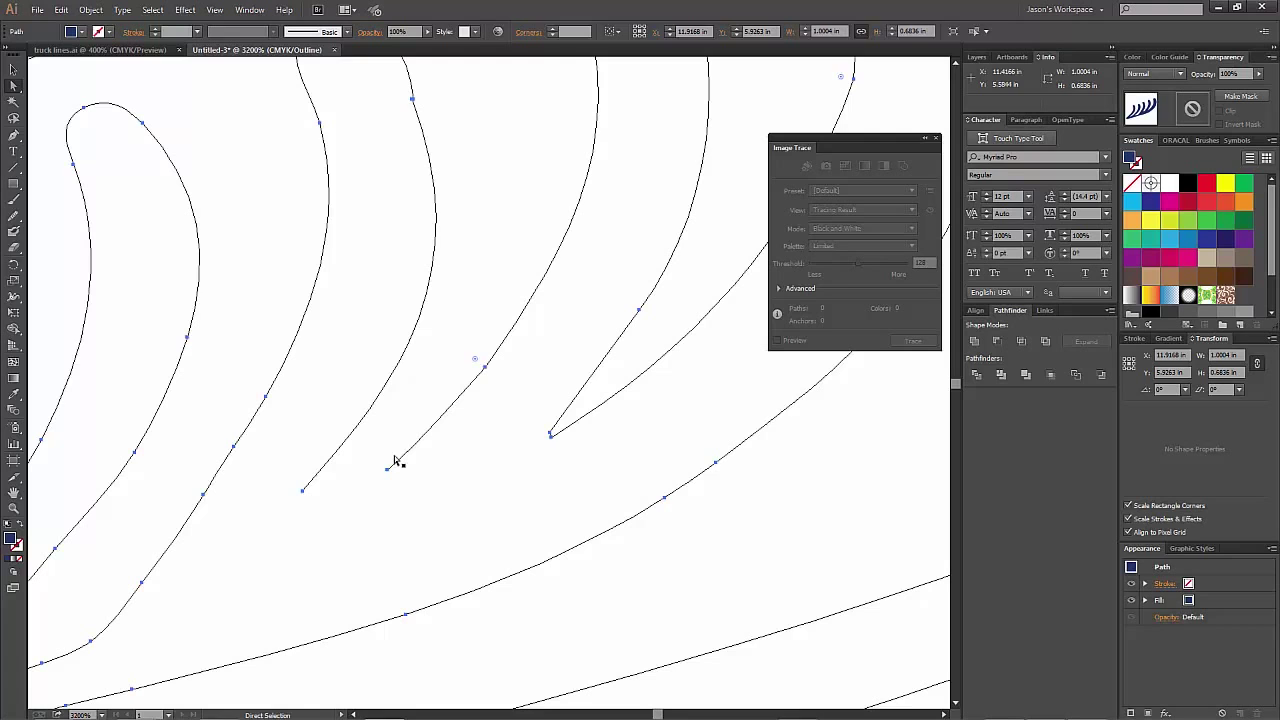
pyautogui.press('p')
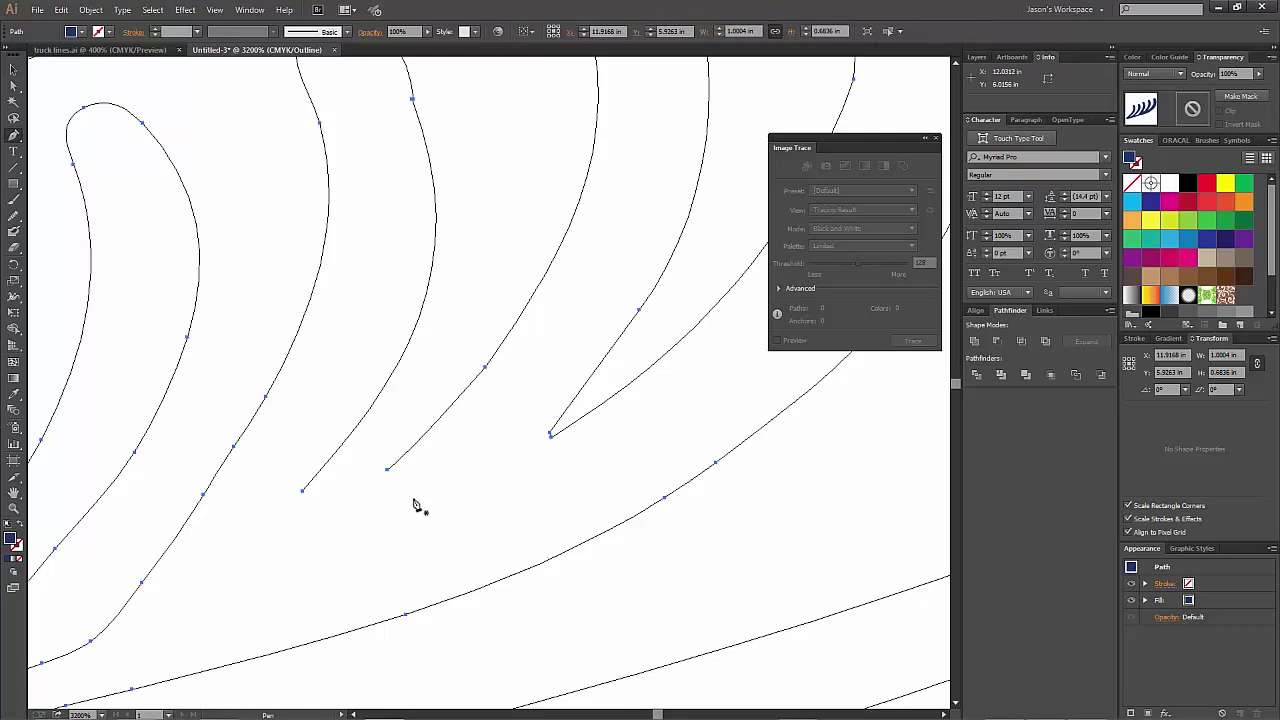
pyautogui.click(302, 494)
pyautogui.moveTo(389, 473); pyautogui.dragTo(443, 429)
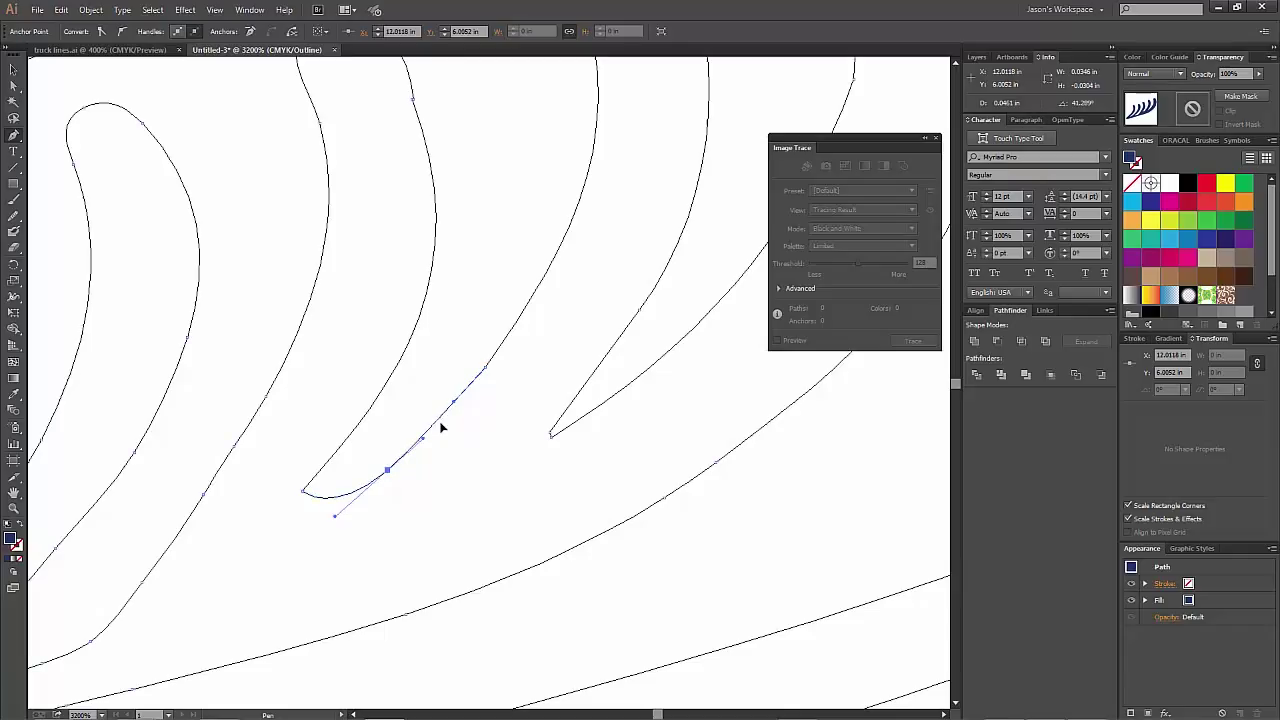
pyautogui.press('a')
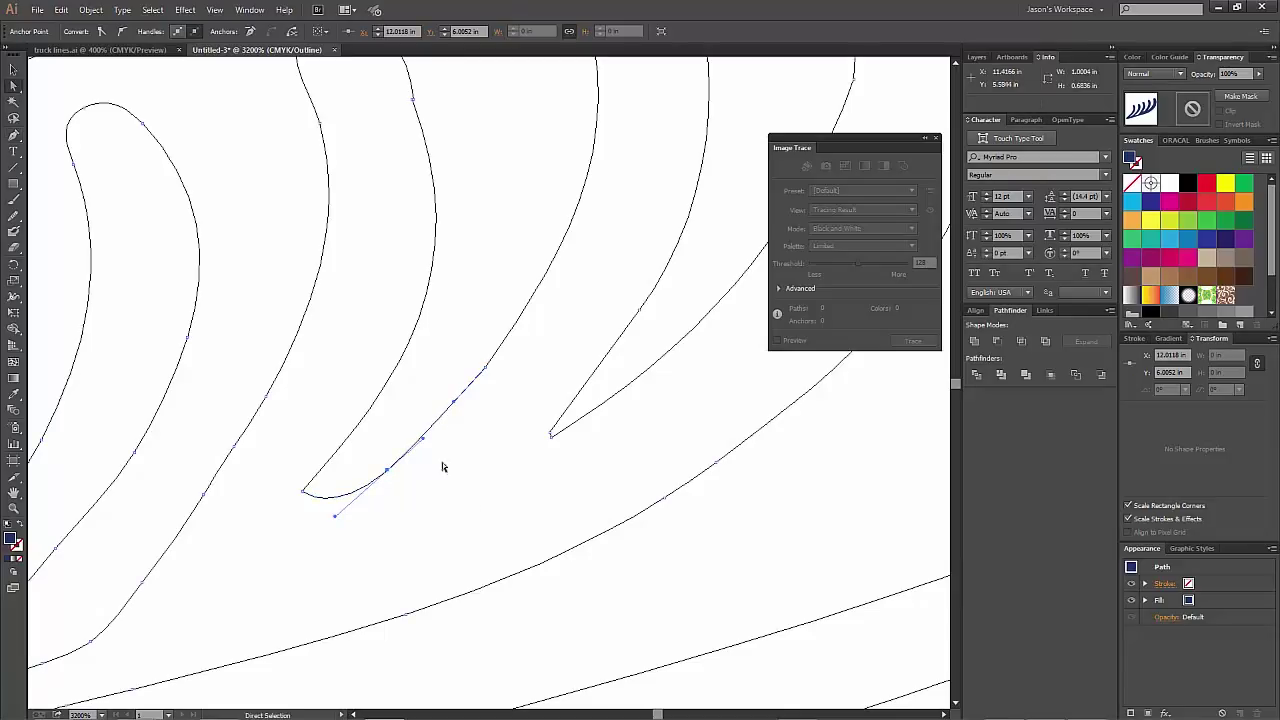
pyautogui.click(424, 417)
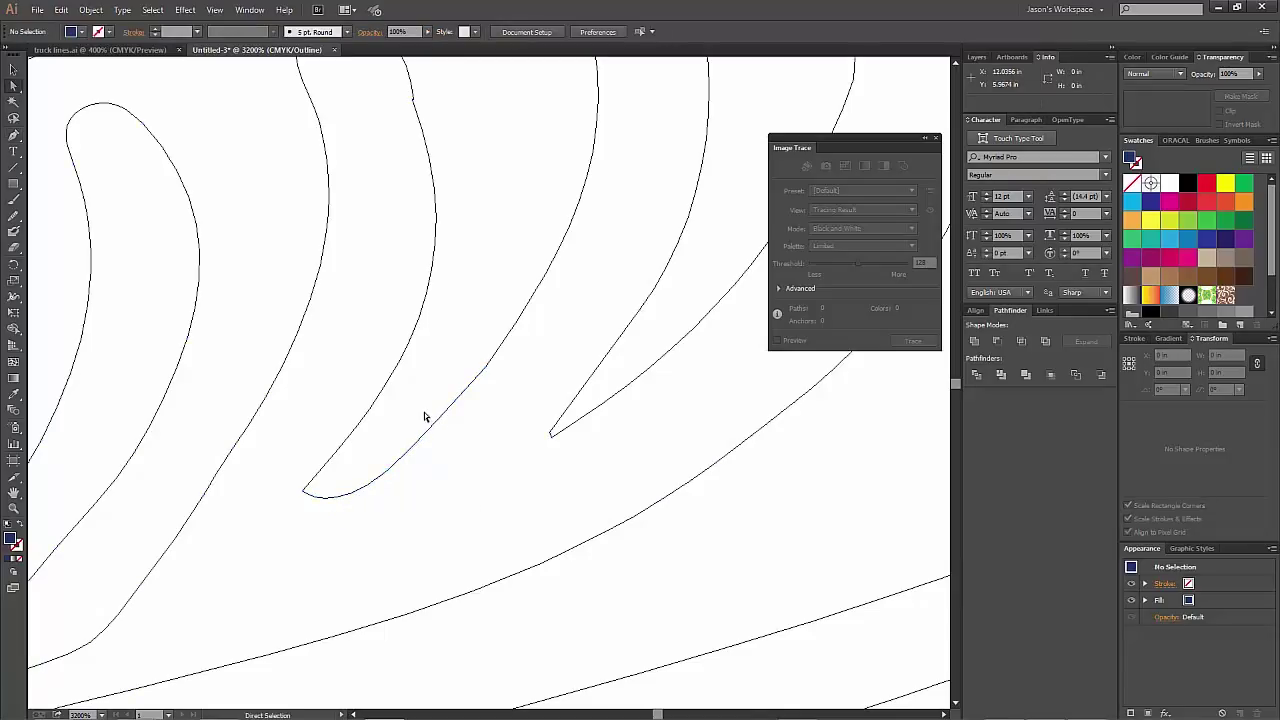
pyautogui.hotkey('ctrl', 'y')
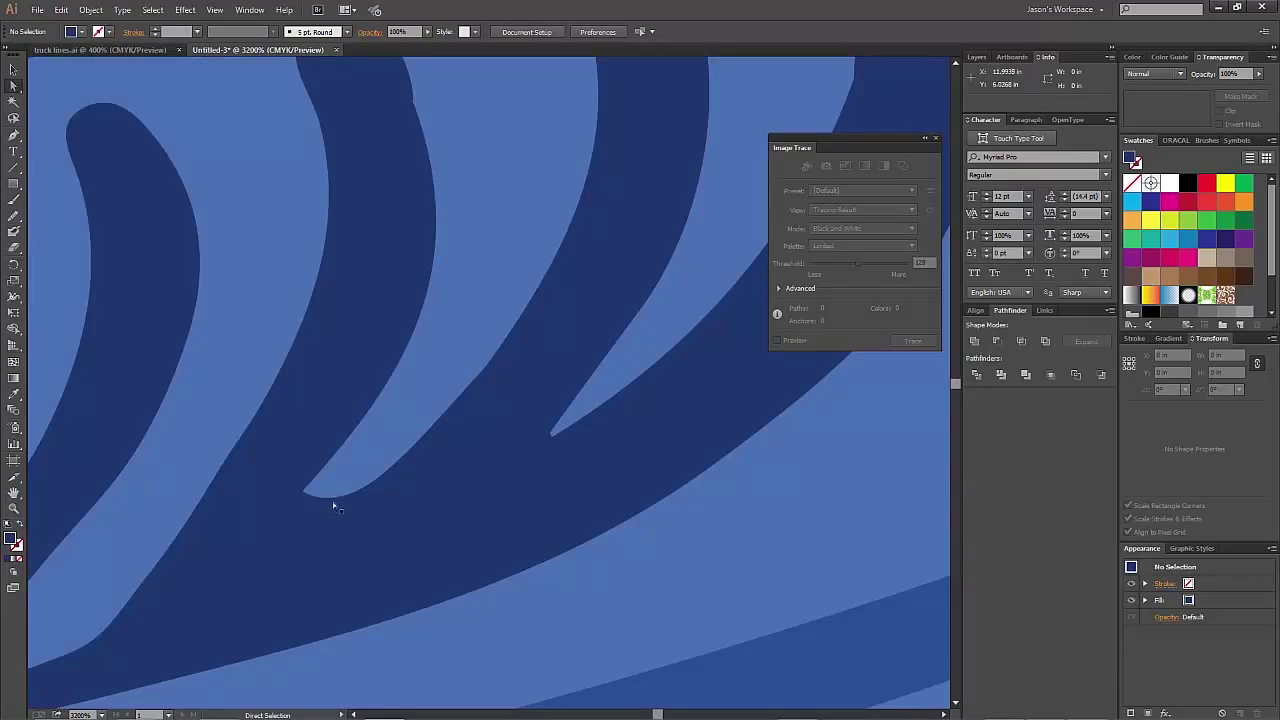
# - Reselect the whole vent shape and smooth its lower edge beneath the second and third slats
pyautogui.press('v')
pyautogui.hotkey('ctrl', '-')
pyautogui.press('a')
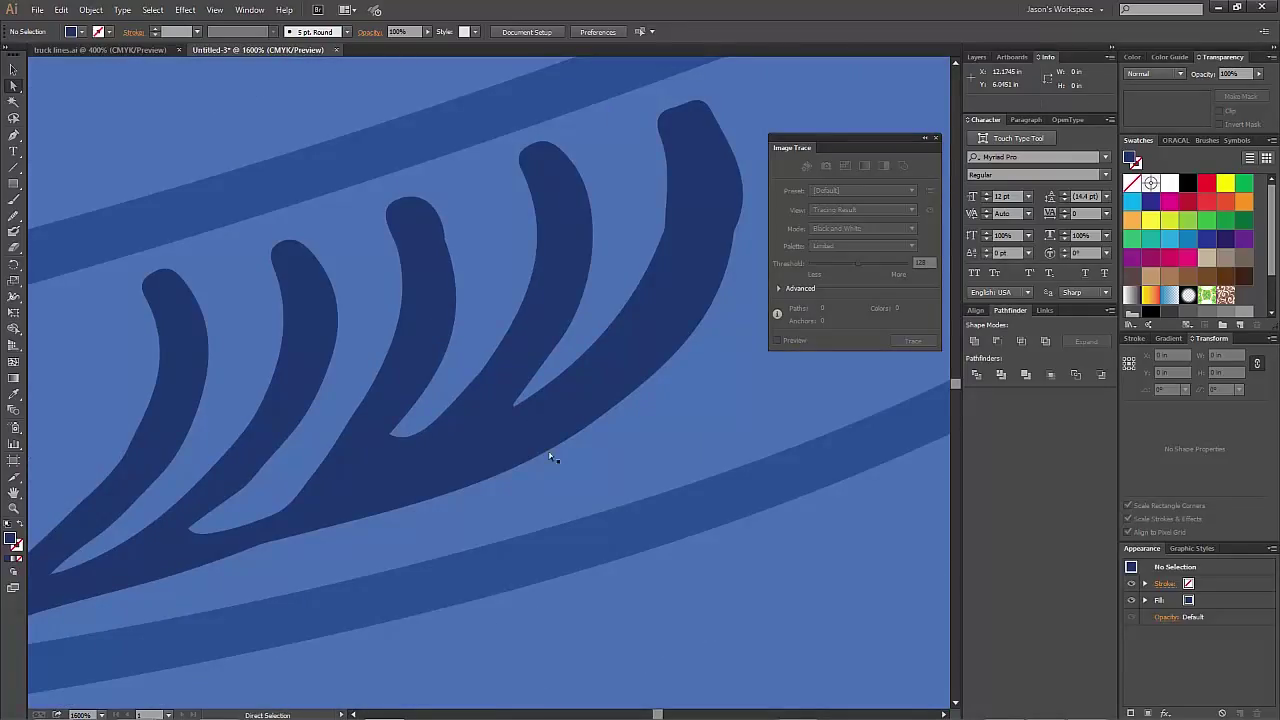
pyautogui.click(338, 488)
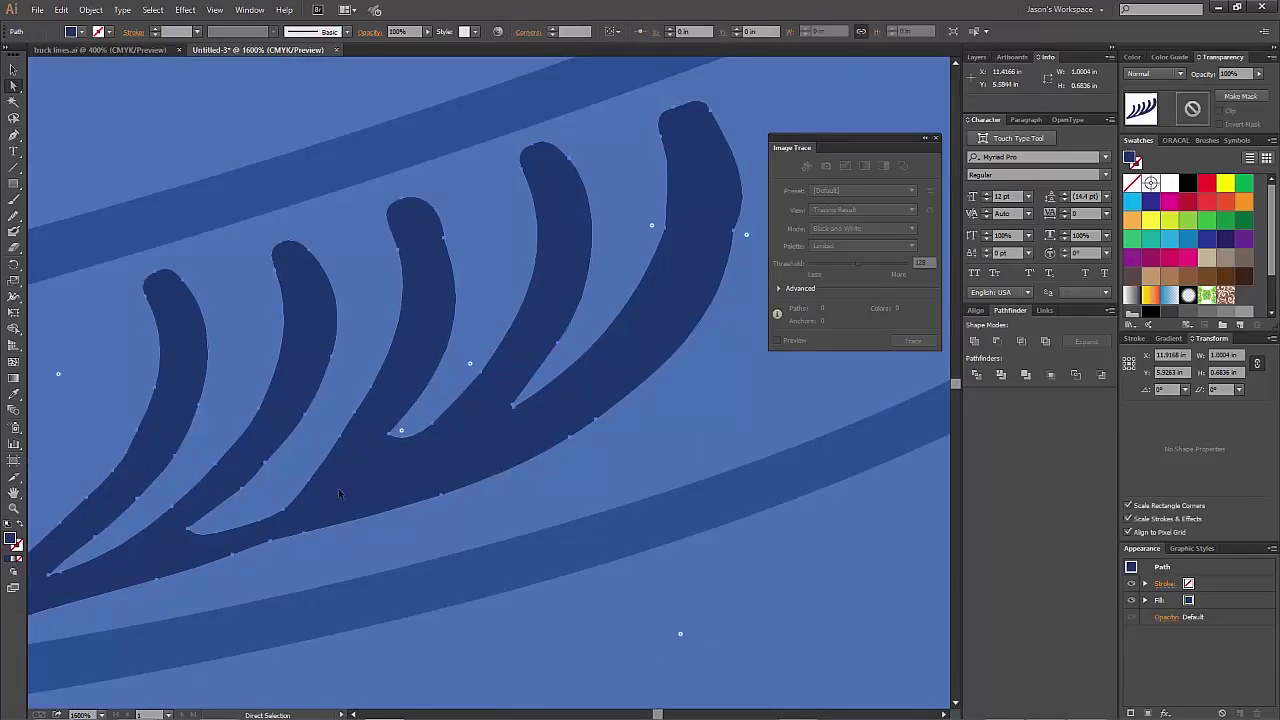
pyautogui.click(14, 216)
pyautogui.moveTo(209, 563); pyautogui.dragTo(298, 533)
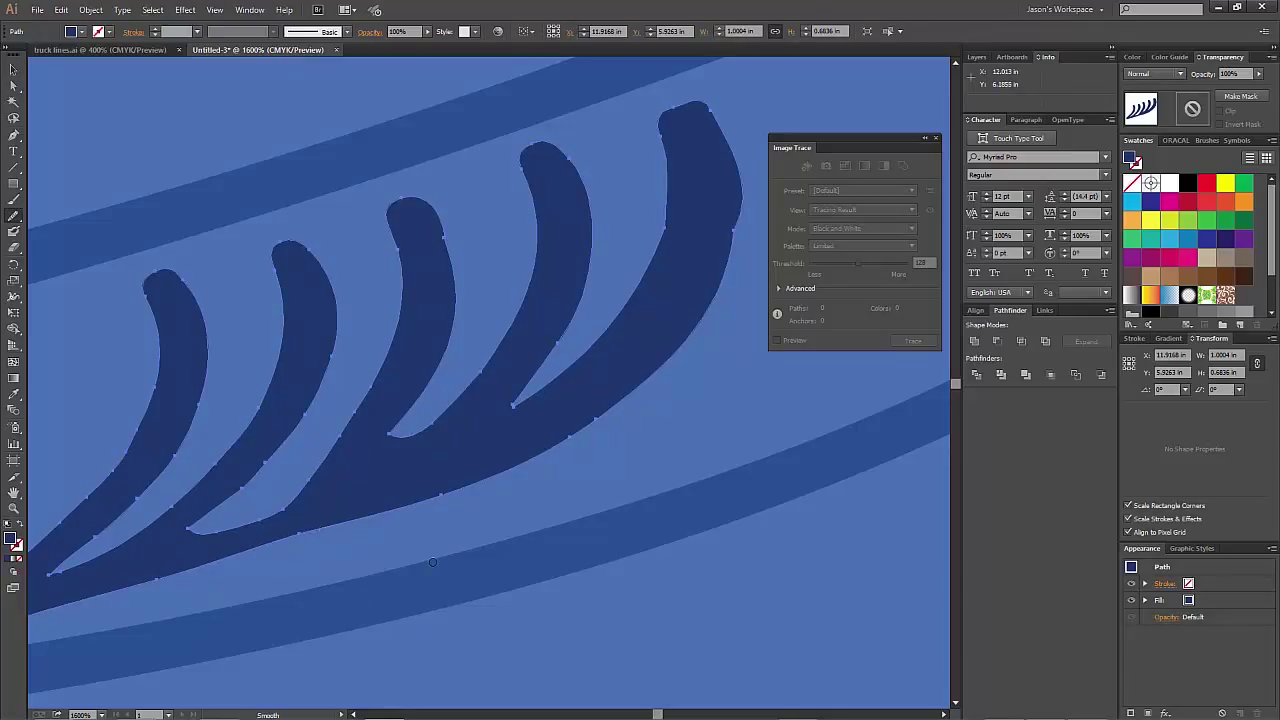
# - Examine the pieces of the two rounded multi-toned blue shapes below the dark panel, checking their paths in outline view
pyautogui.press('v')
pyautogui.hotkey('ctrl', '-')
pyautogui.hotkey('ctrl', '-')
pyautogui.hotkey('ctrl', '-')
pyautogui.hotkey('ctrl', '-')
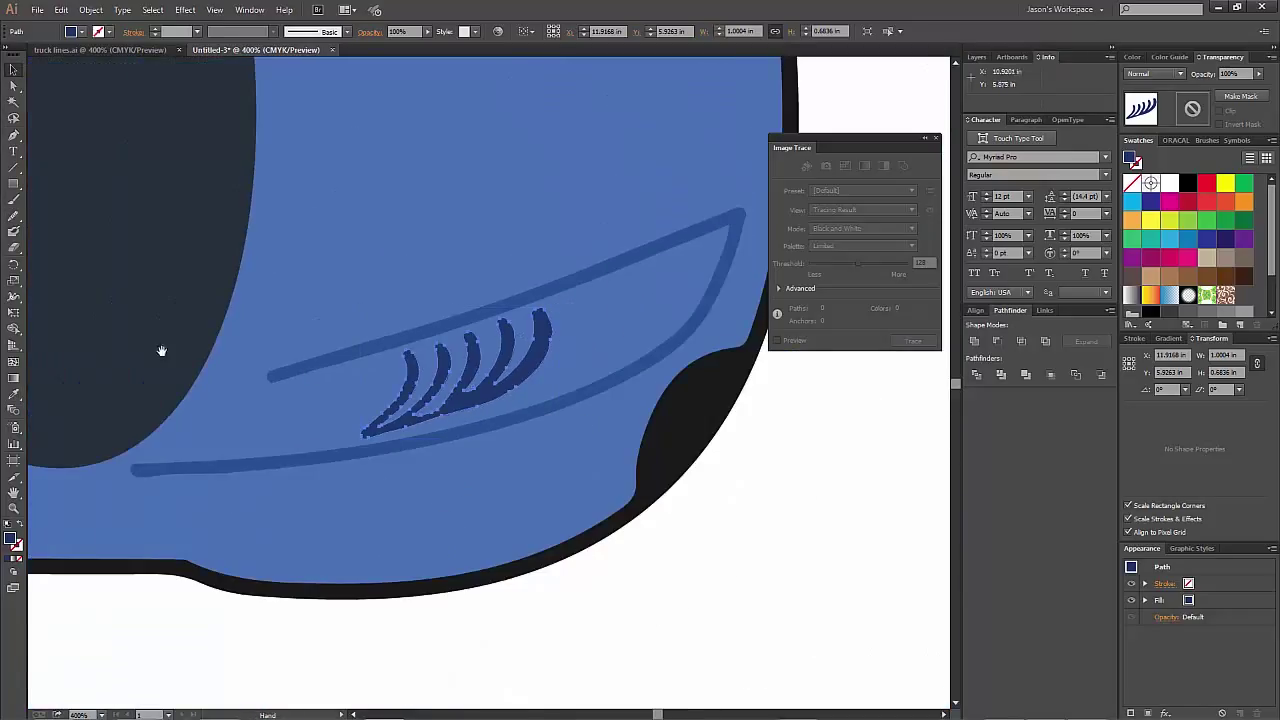
pyautogui.moveTo(163, 351); pyautogui.dragTo(643, 400)
pyautogui.hotkey('ctrl', '-')
pyautogui.hotkey('ctrl', '-')
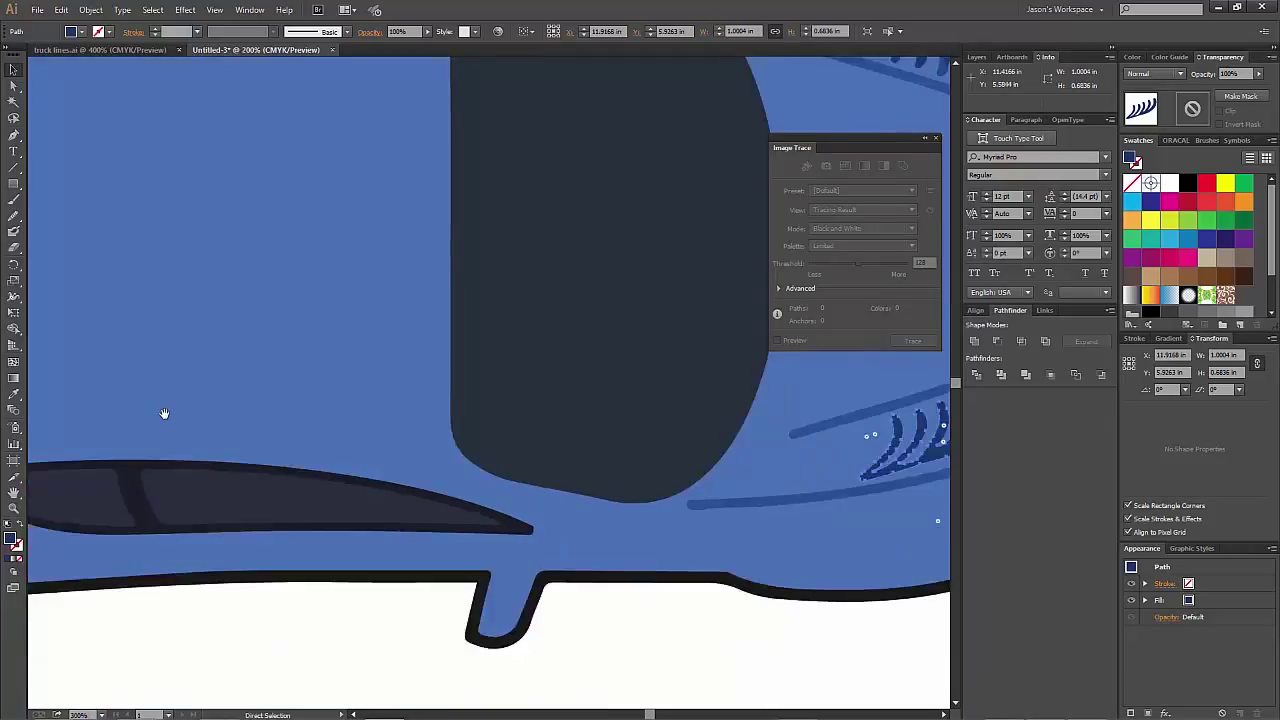
pyautogui.moveTo(164, 413); pyautogui.dragTo(206, 400)
pyautogui.press('z')
pyautogui.moveTo(180, 460); pyautogui.dragTo(180, 460)
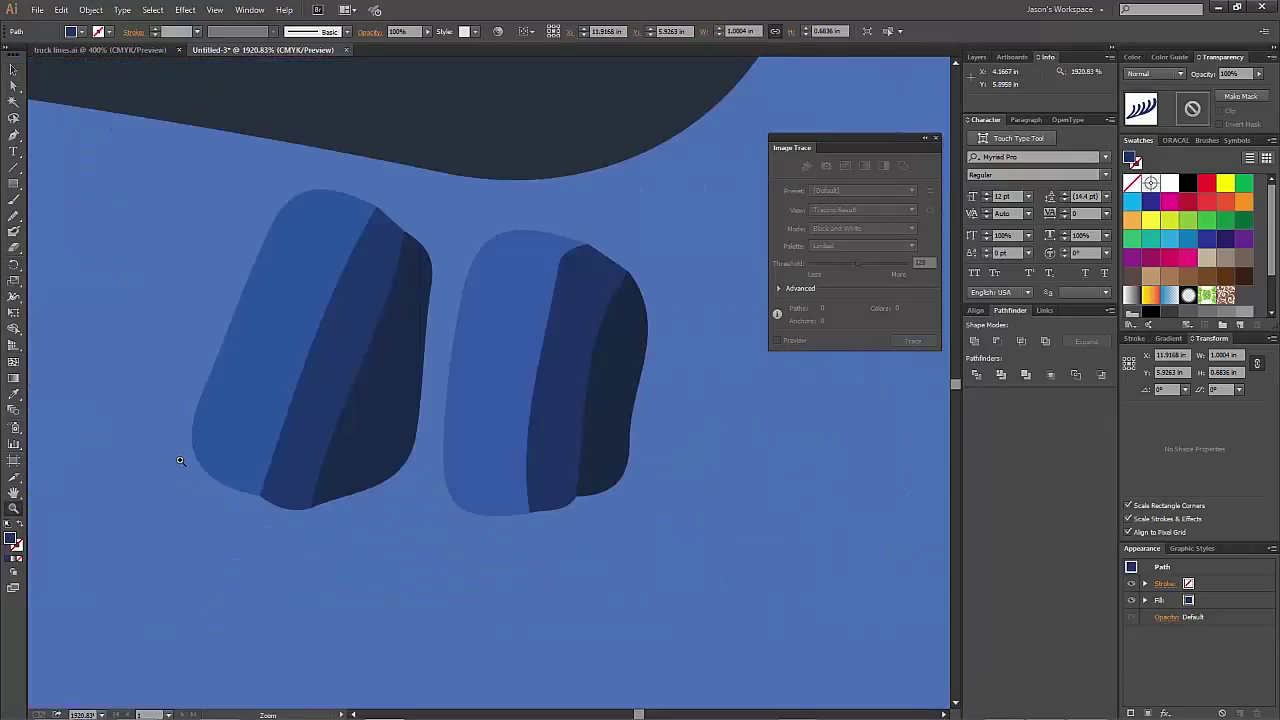
pyautogui.press('v')
pyautogui.click(481, 449)
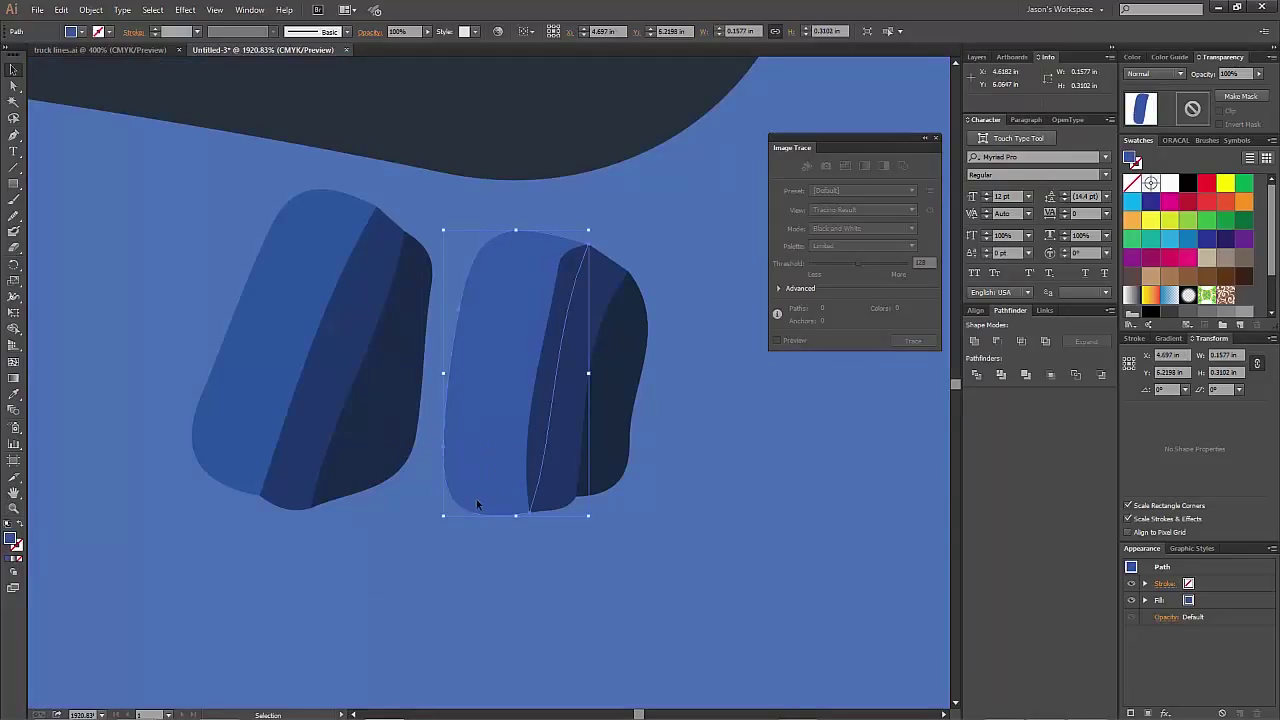
pyautogui.click(491, 578)
pyautogui.press('a')
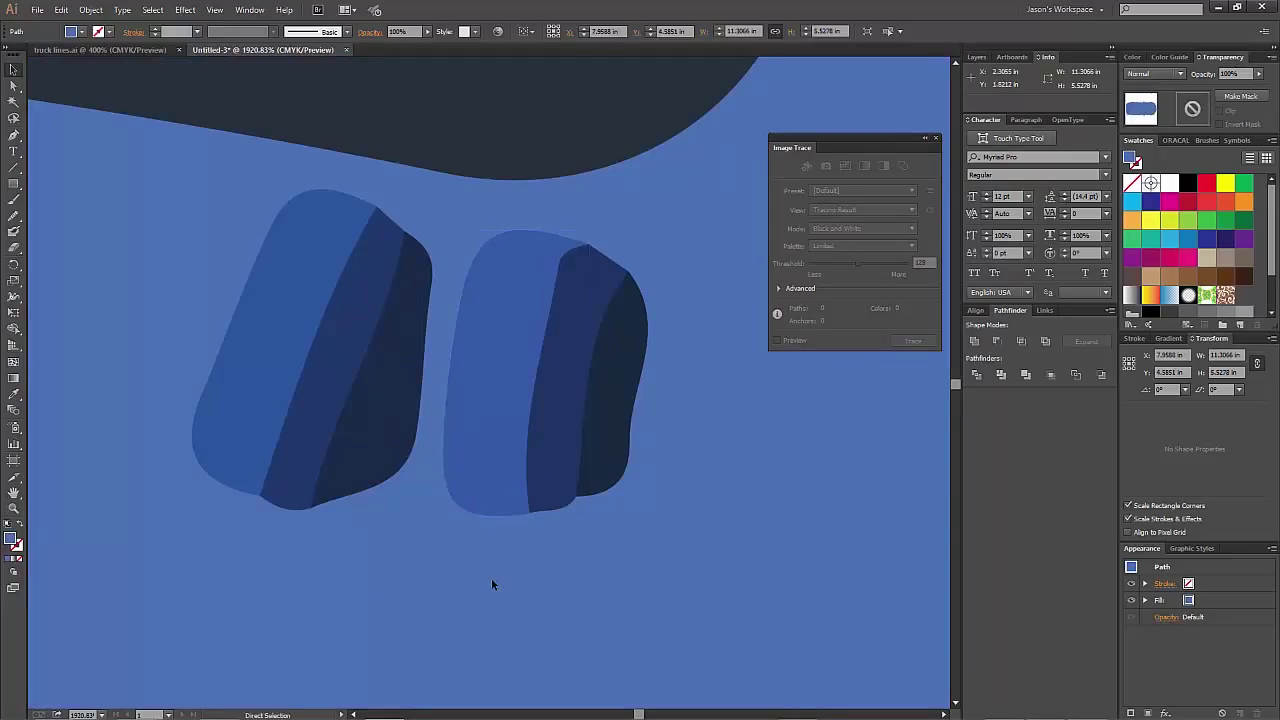
pyautogui.hotkey('ctrl', 'y')
pyautogui.hotkey('ctrl', 'y')
pyautogui.press('v')
pyautogui.click(348, 439)
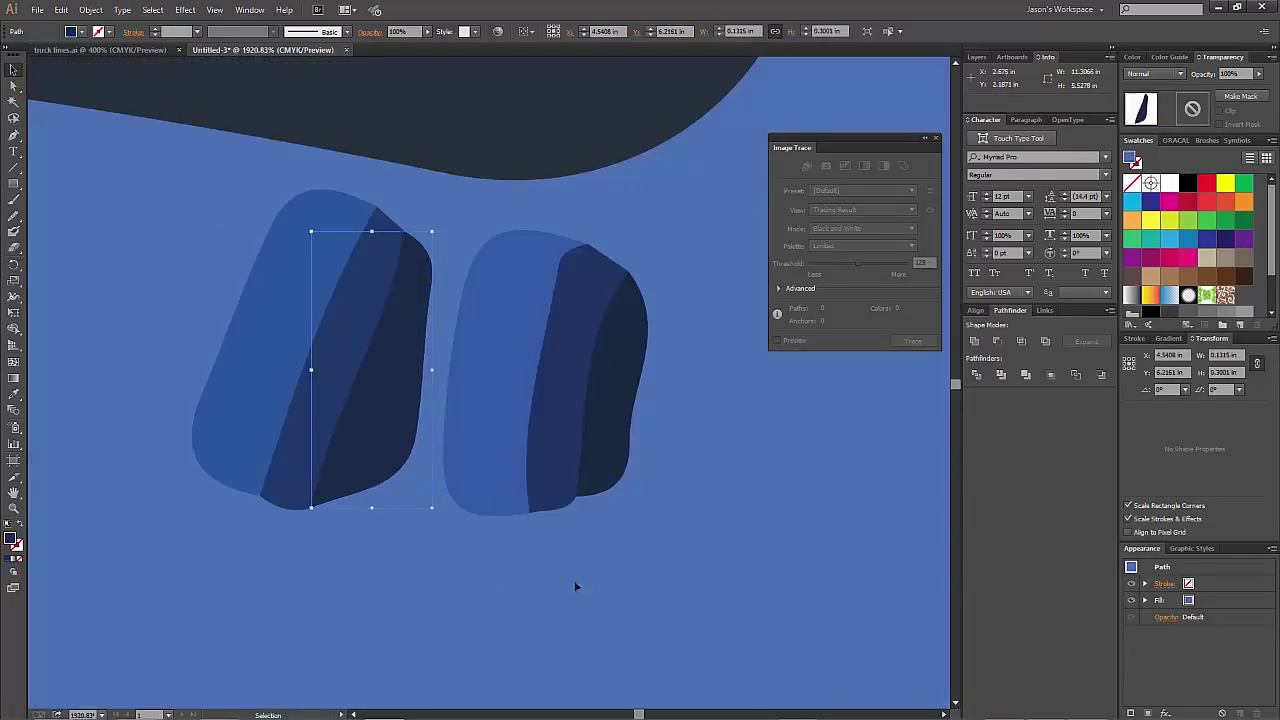
pyautogui.hotkey('ctrl', '[')
pyautogui.click(206, 280)
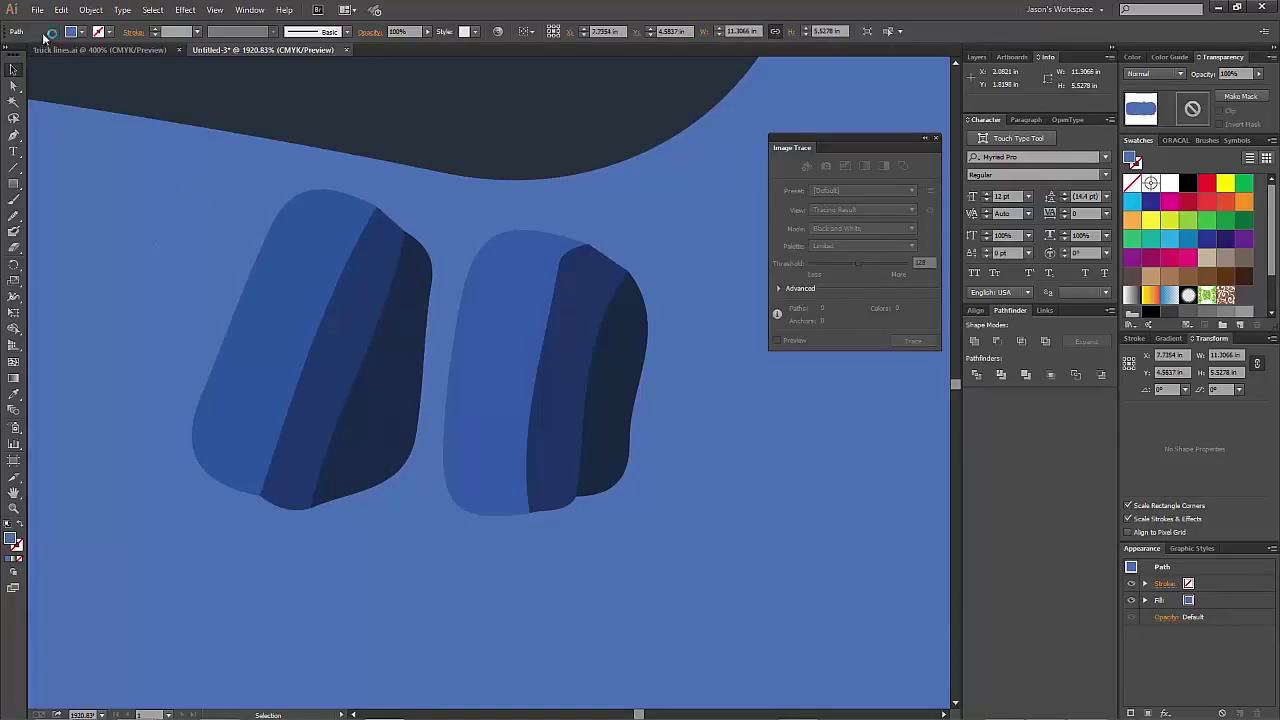
# - Select all the coloured pieces of the two rounded shapes and open the Simplify path settings for them
pyautogui.click(312, 249)
pyautogui.keyDown('shift'); pyautogui.click(401, 345); pyautogui.keyUp('shift')
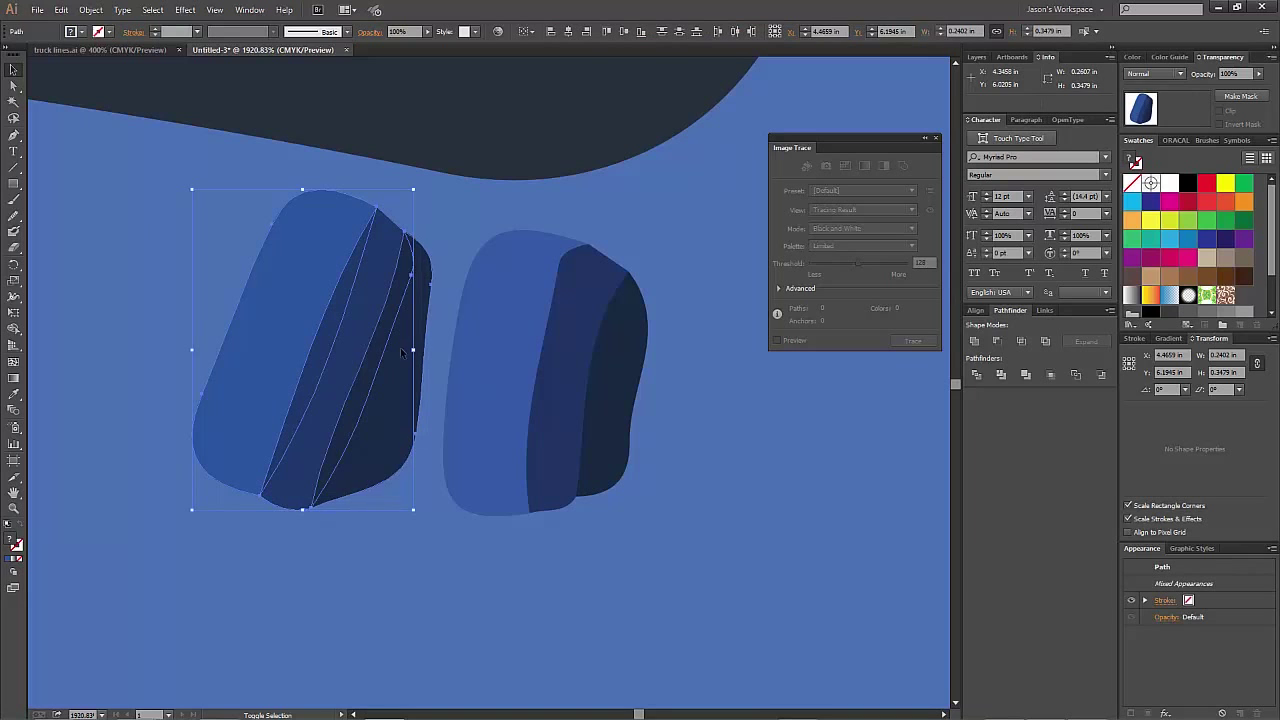
pyautogui.keyDown('shift'); pyautogui.click(557, 398); pyautogui.keyUp('shift')
pyautogui.keyDown('shift'); pyautogui.click(590, 400); pyautogui.keyUp('shift')
pyautogui.keyDown('shift'); pyautogui.click(614, 409); pyautogui.keyUp('shift')
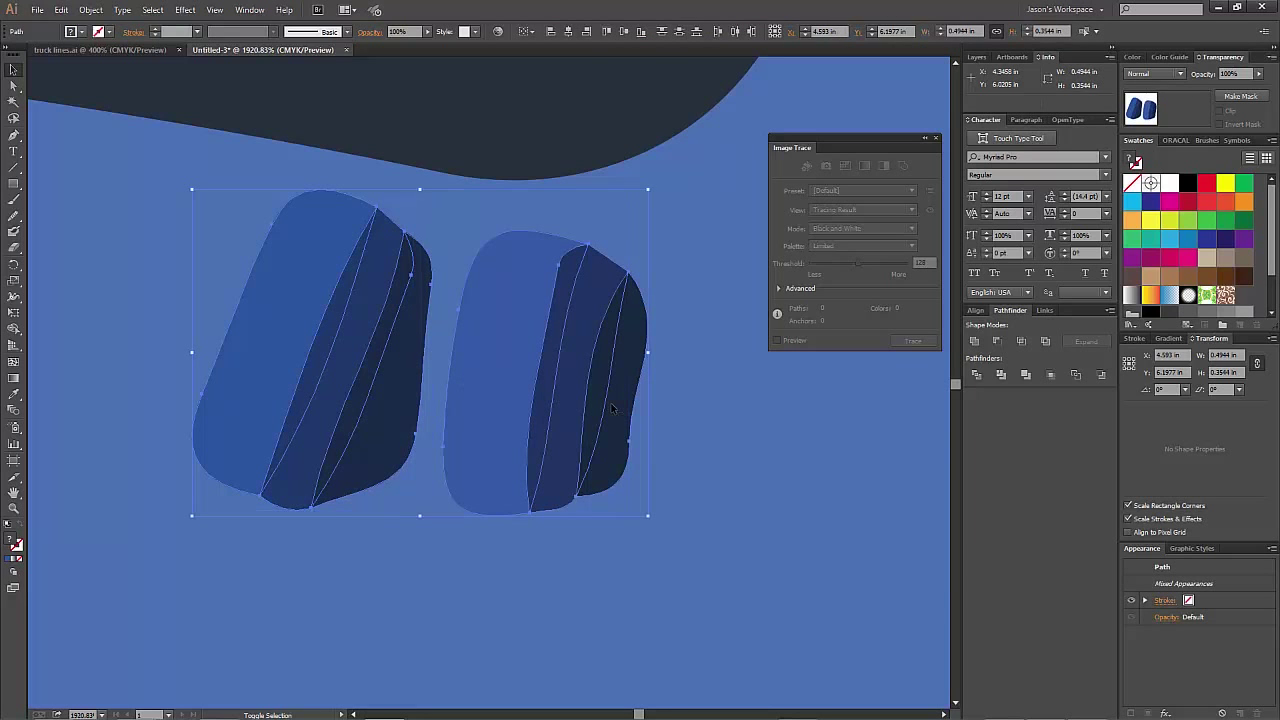
pyautogui.click(90, 9)
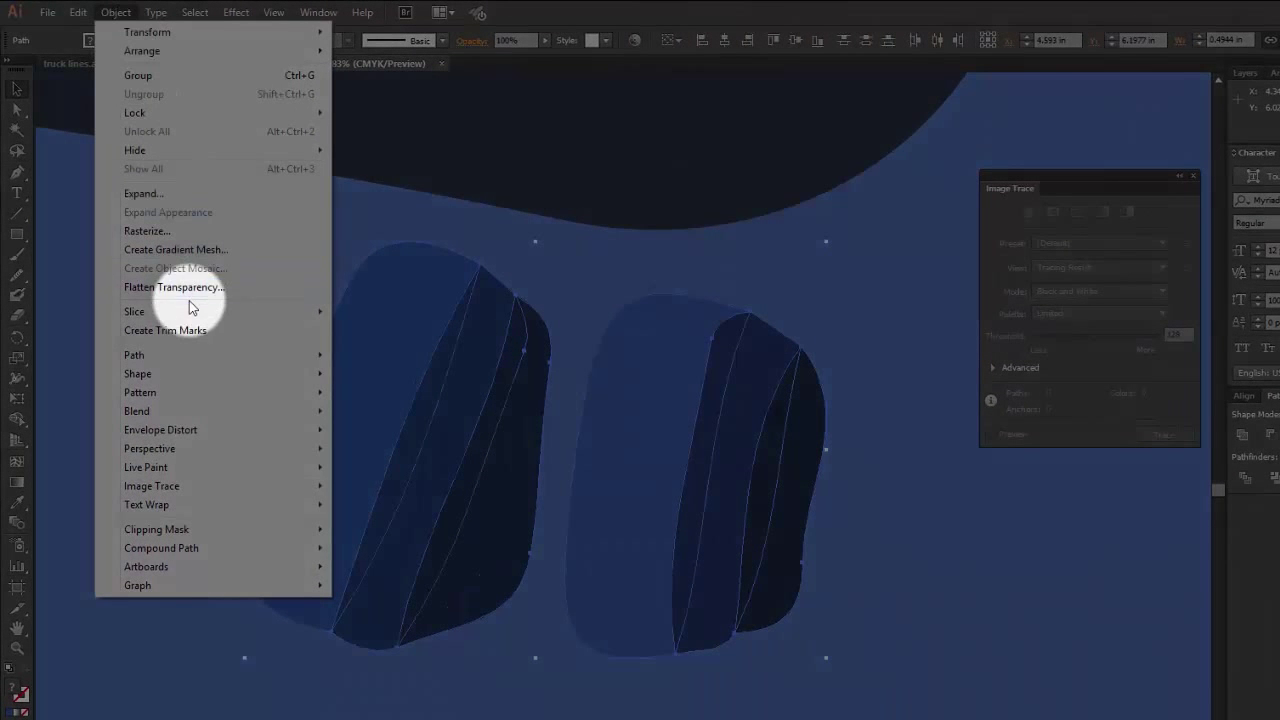
pyautogui.moveTo(187, 373)
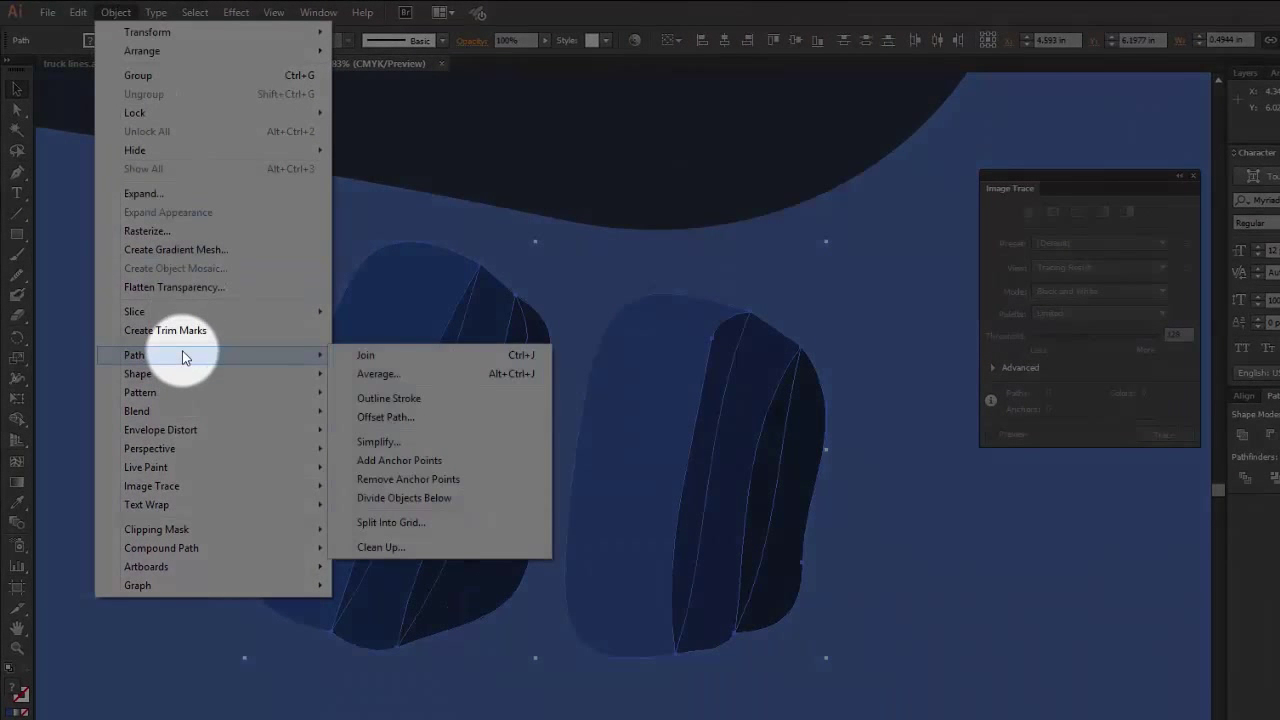
pyautogui.click(390, 443)
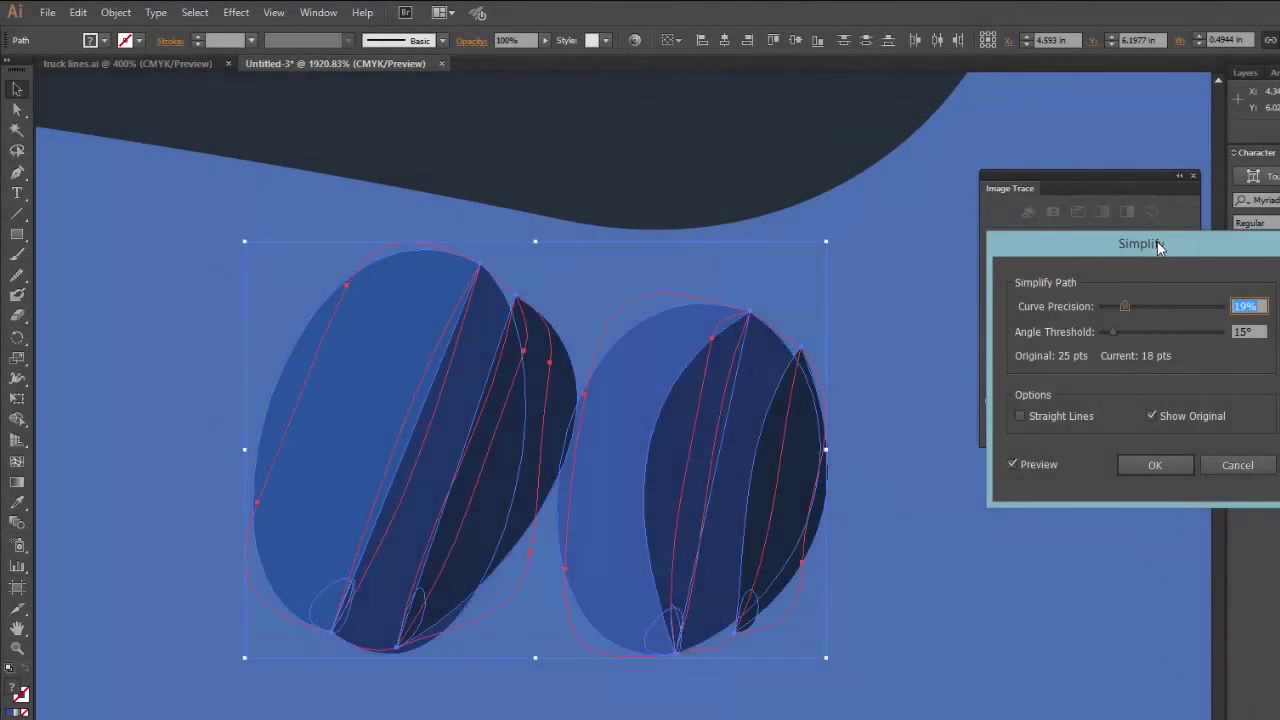
pyautogui.moveTo(1158, 247)
pyautogui.mouseDown()
pyautogui.moveTo(844, 492)
pyautogui.moveTo(903, 482)
pyautogui.moveTo(1098, 178)
pyautogui.mouseUp()
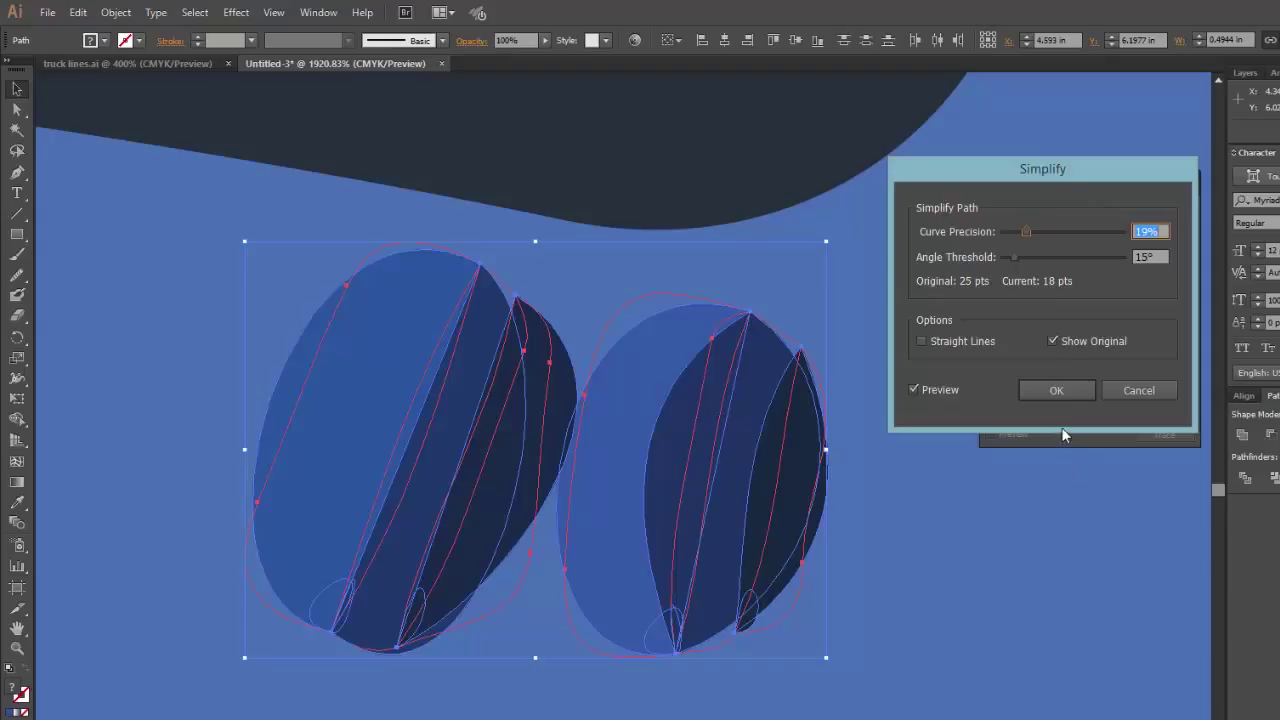
pyautogui.moveTo(1051, 173); pyautogui.dragTo(1047, 194)
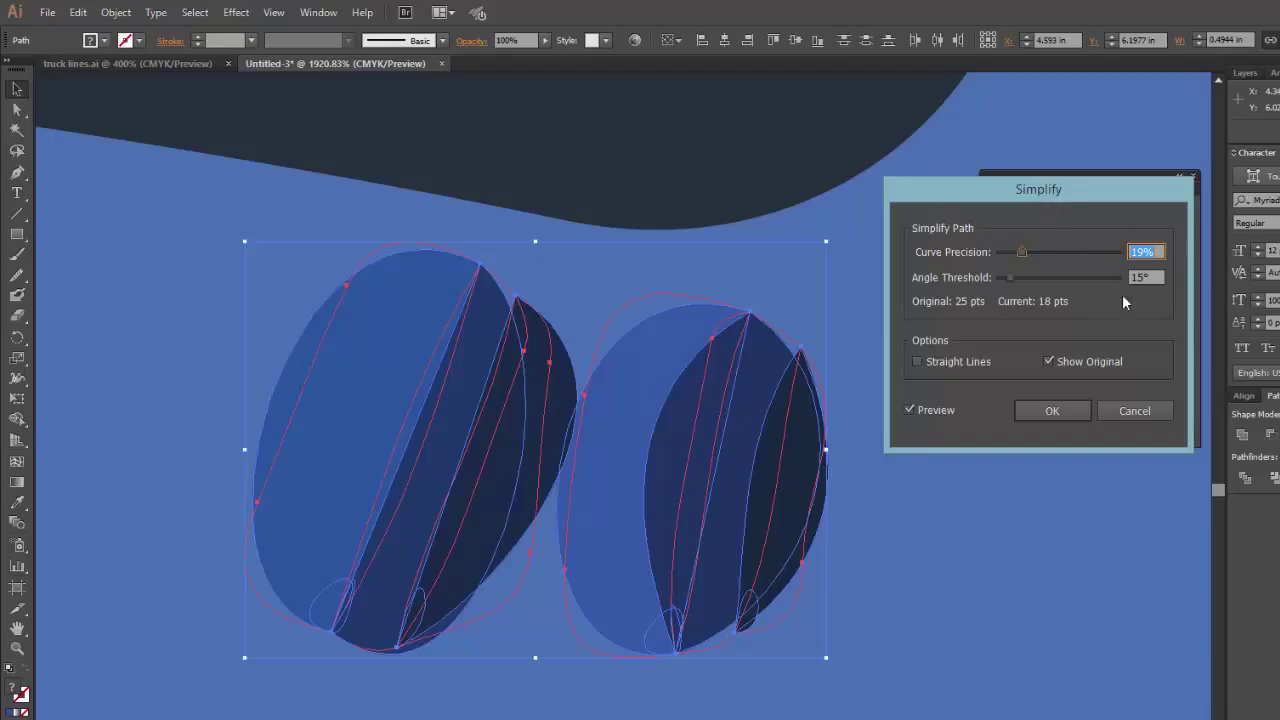
# - Set the Simplify curve precision to 34% and angle threshold to 88°, previewing the result with the original paths hidden
pyautogui.moveTo(1031, 253)
pyautogui.mouseDown()
pyautogui.moveTo(1058, 252)
pyautogui.moveTo(1030, 253)
pyautogui.mouseUp()
pyautogui.click(909, 410)
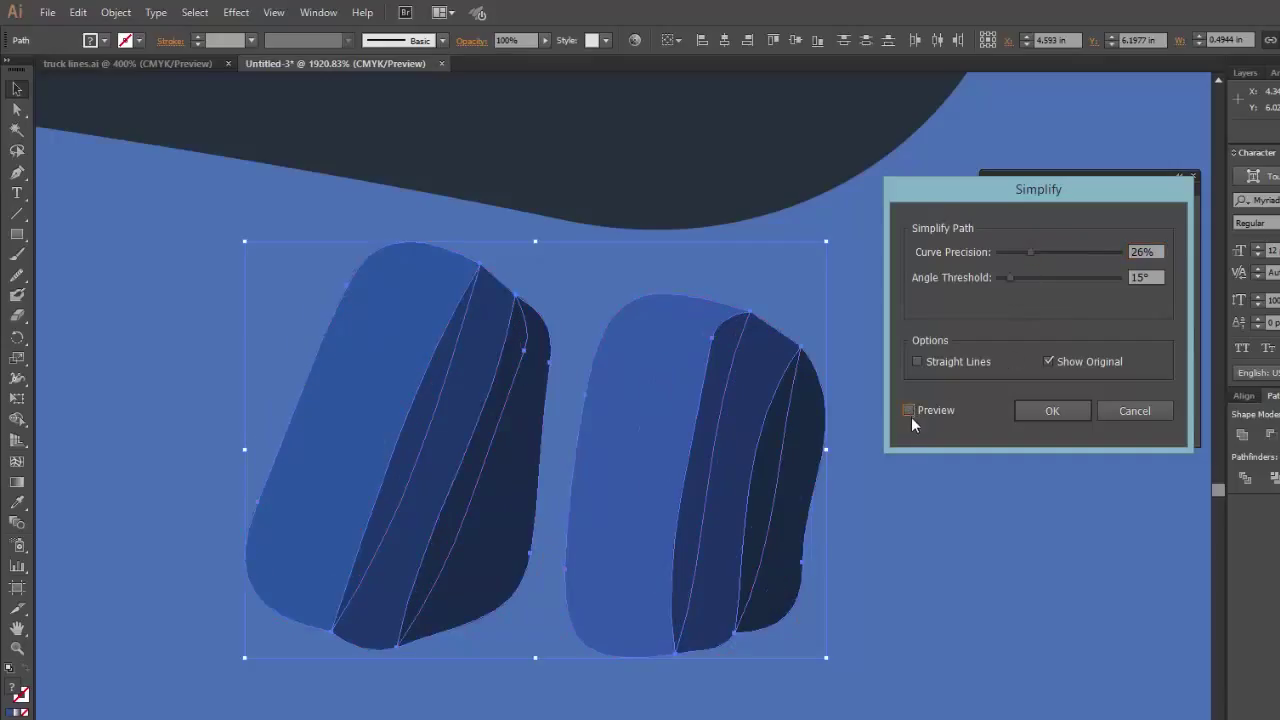
pyautogui.moveTo(1034, 253)
pyautogui.mouseDown()
pyautogui.moveTo(1062, 253)
pyautogui.moveTo(1044, 253)
pyautogui.mouseUp()
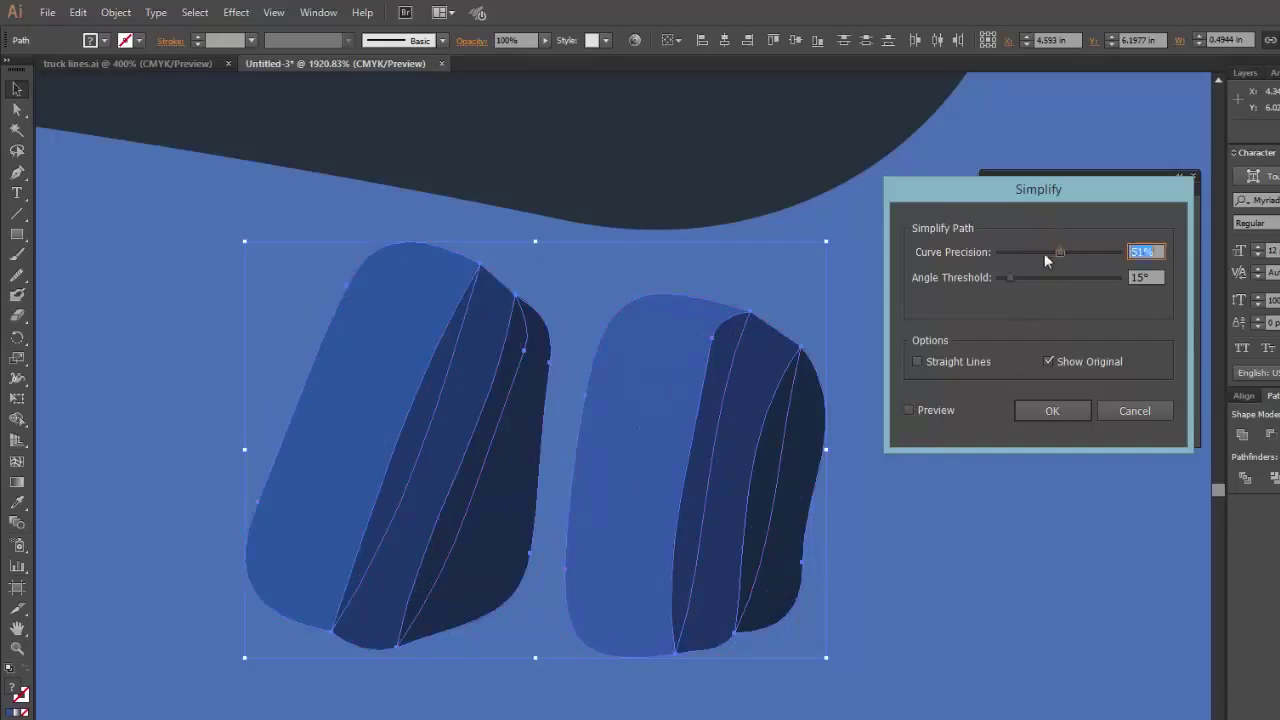
pyautogui.click(936, 410)
pyautogui.click(1047, 361)
pyautogui.moveTo(1037, 258); pyautogui.dragTo(1058, 279)
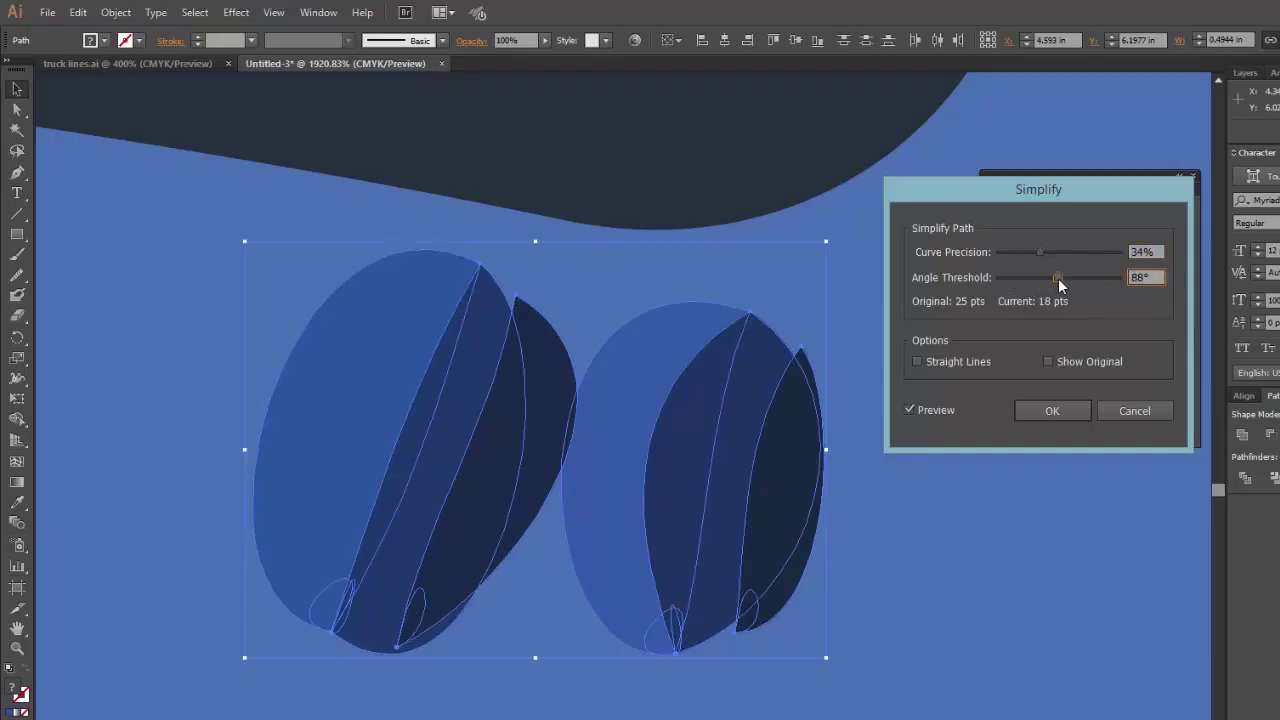
# - Try angle thresholds of 93° and 65° while showing the original paths for comparison
pyautogui.moveTo(1059, 279)
pyautogui.mouseDown()
pyautogui.moveTo(1095, 279)
pyautogui.moveTo(1056, 280)
pyautogui.mouseUp()
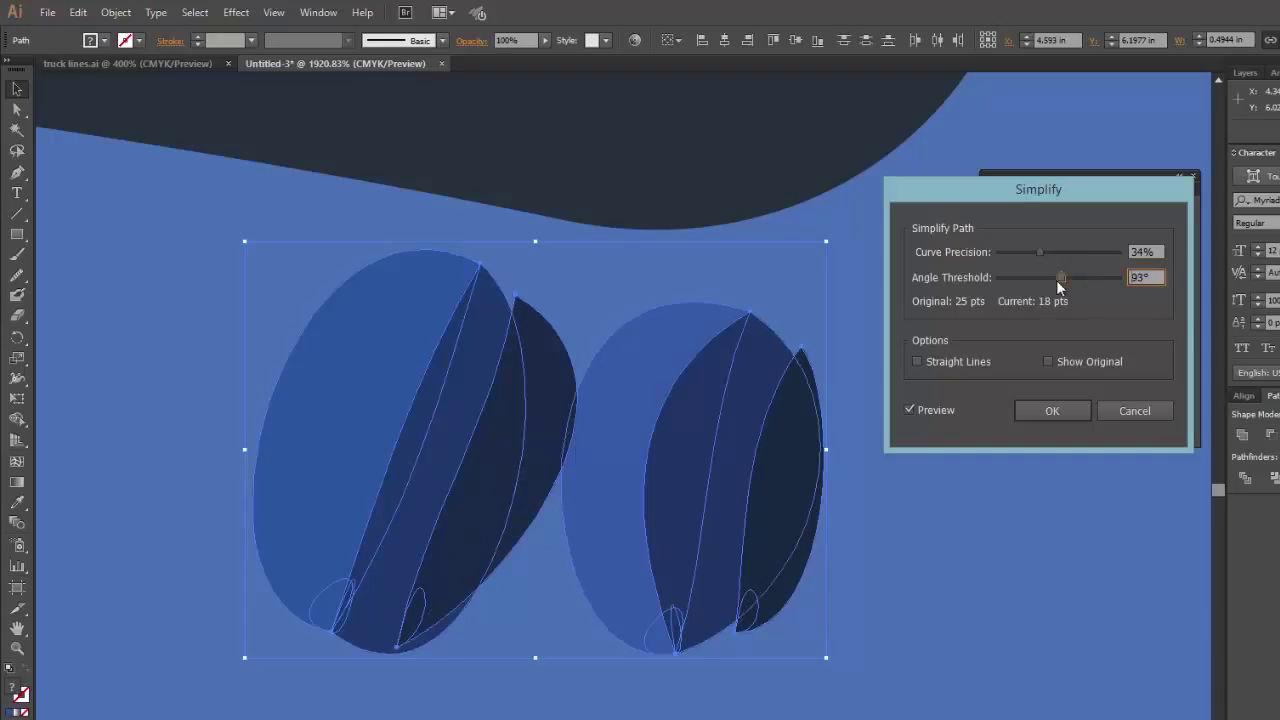
pyautogui.click(1048, 362)
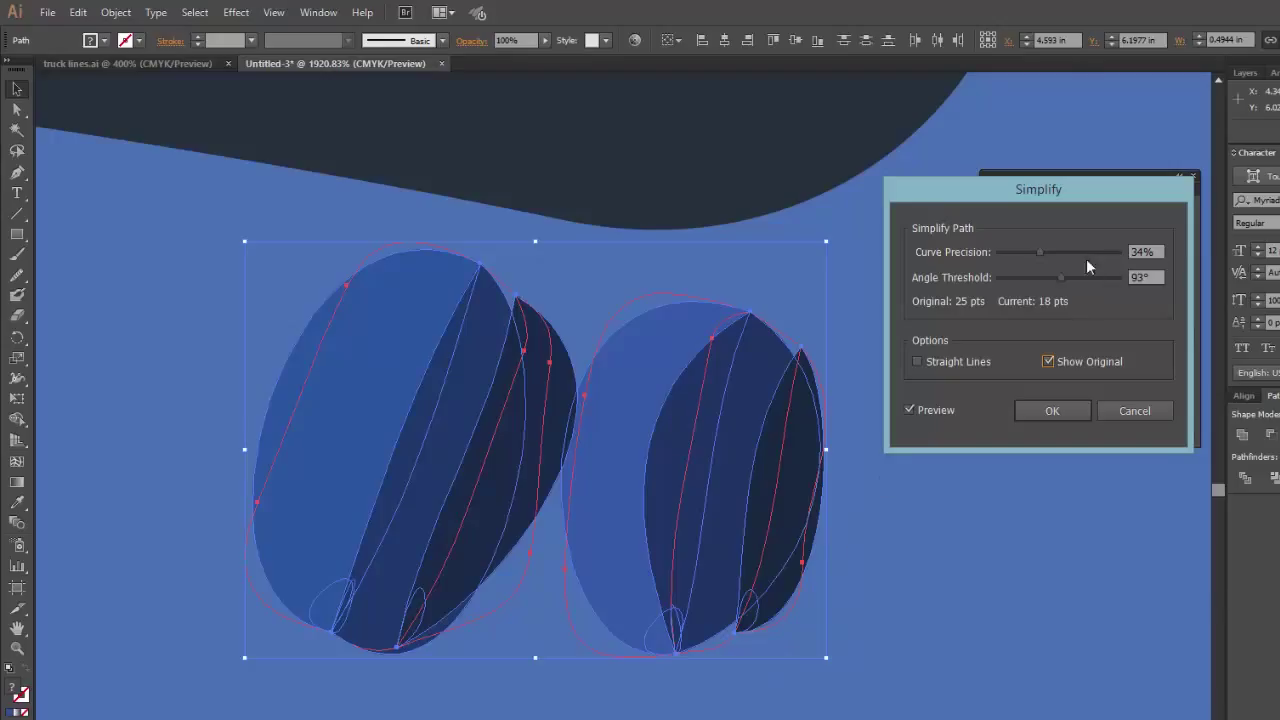
pyautogui.moveTo(1061, 277); pyautogui.dragTo(1040, 276)
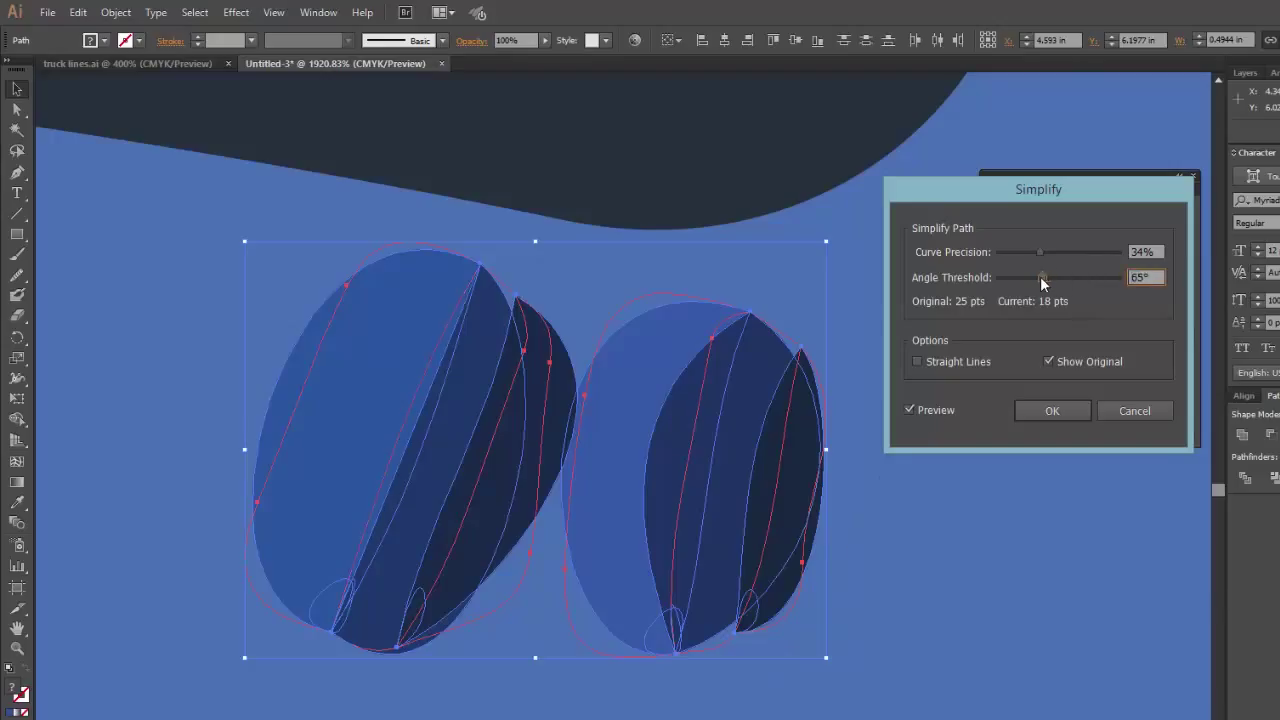
# - Set the angle threshold to 41° while testing straight lines, then apply the simplification with curved segments and deselect the shapes
pyautogui.click(958, 362)
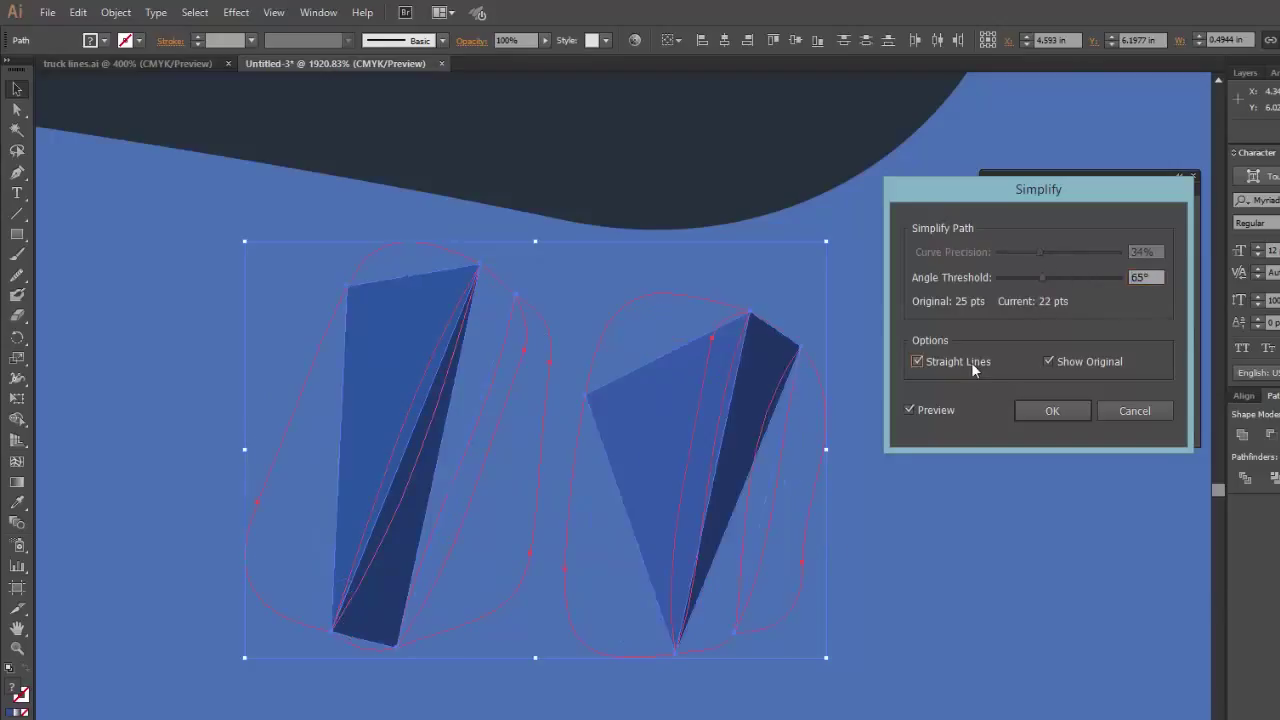
pyautogui.moveTo(1043, 281)
pyautogui.mouseDown()
pyautogui.moveTo(1072, 280)
pyautogui.moveTo(1026, 282)
pyautogui.mouseUp()
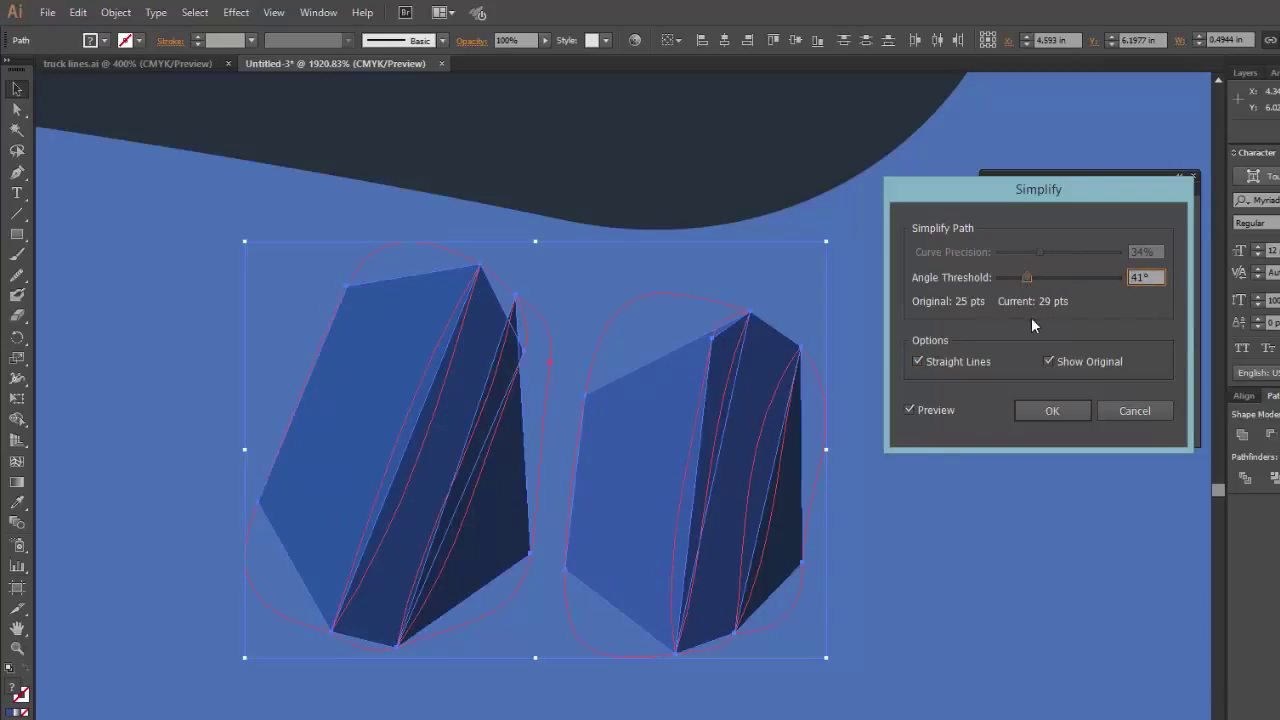
pyautogui.click(940, 364)
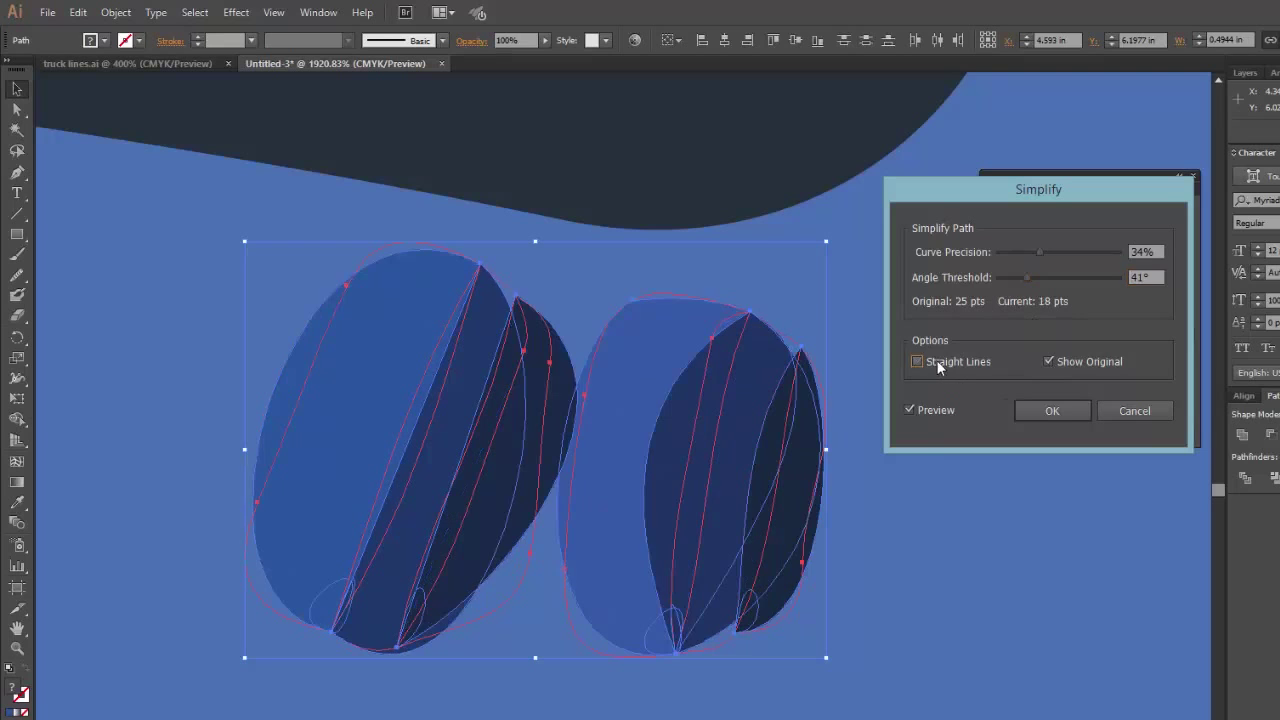
pyautogui.click(1049, 361)
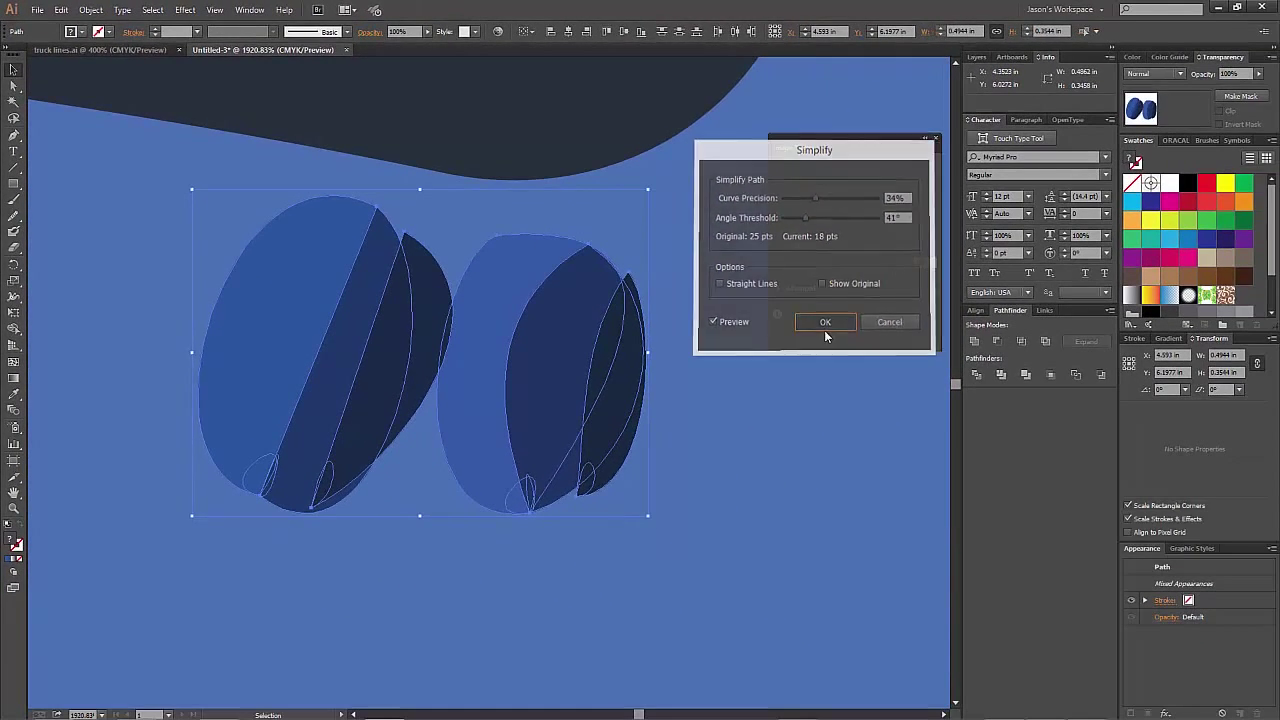
pyautogui.click(950, 369)
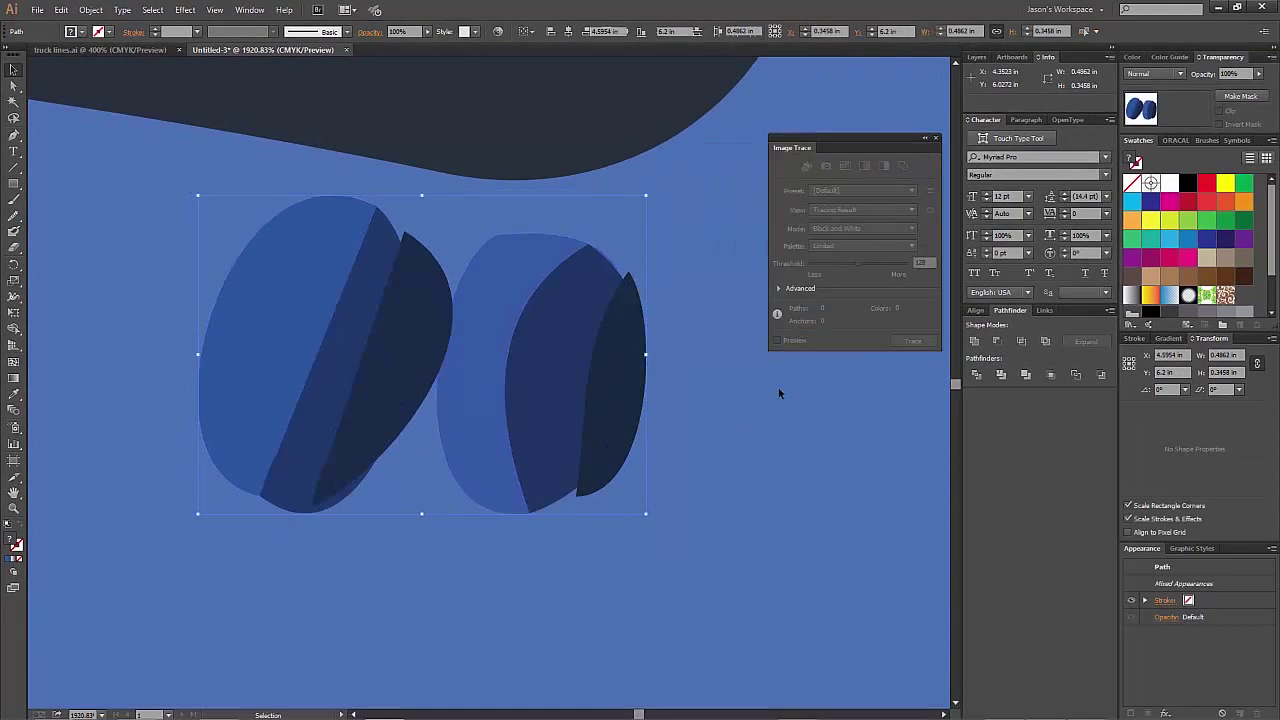
# - Move the lower and upper corner points of the second rounded shape's darkest piece inward to fit the neighbouring medium-blue piece
pyautogui.click(546, 476)
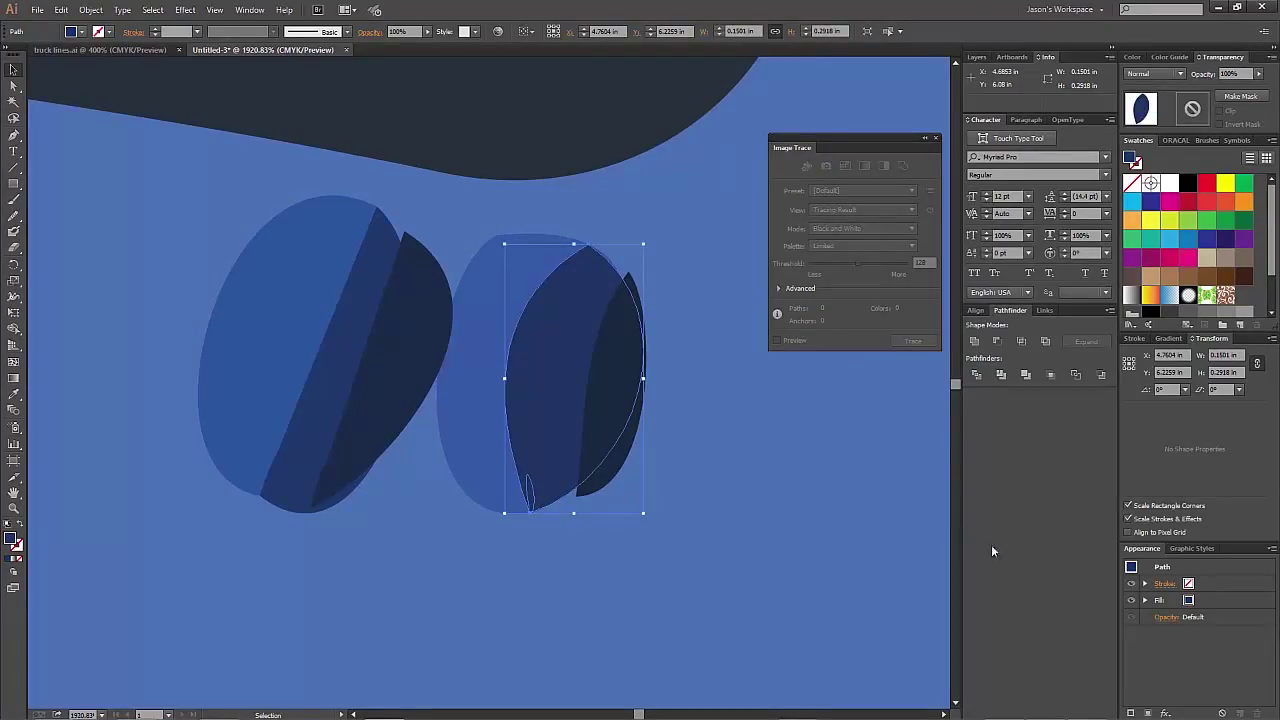
pyautogui.click(618, 474)
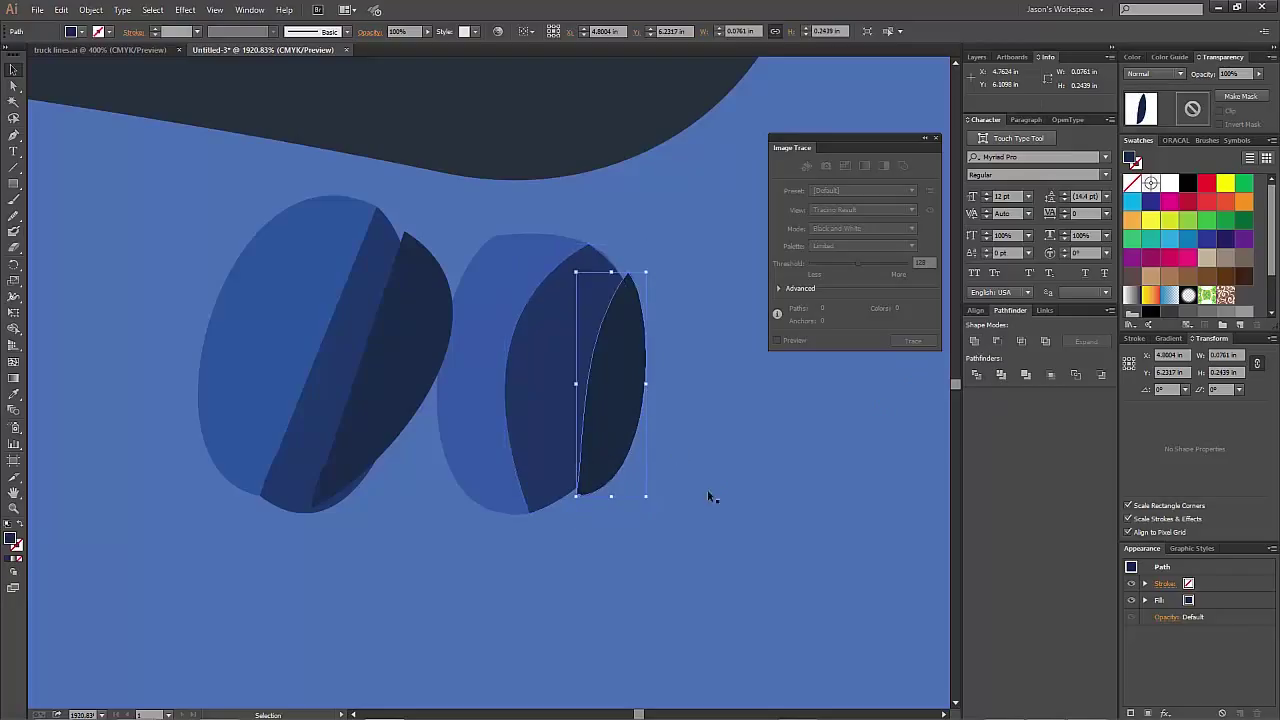
pyautogui.press('a')
pyautogui.click(584, 507)
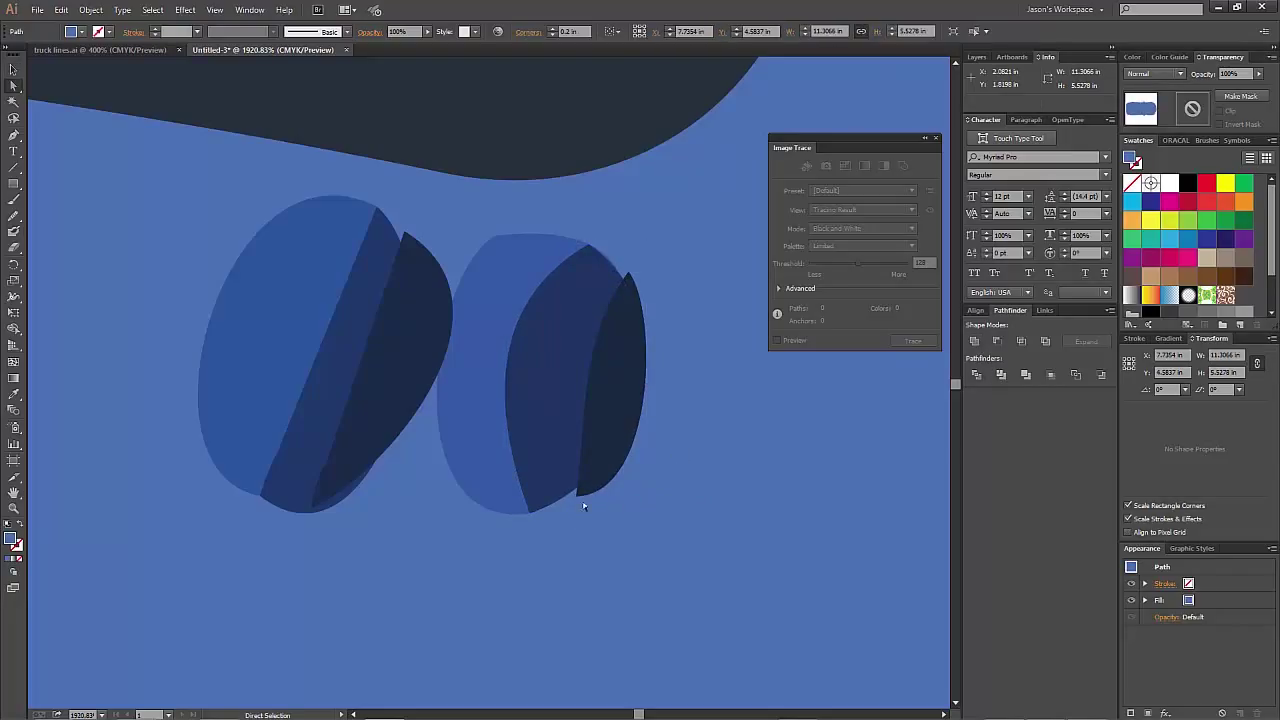
pyautogui.moveTo(576, 497); pyautogui.dragTo(561, 494)
pyautogui.click(605, 519)
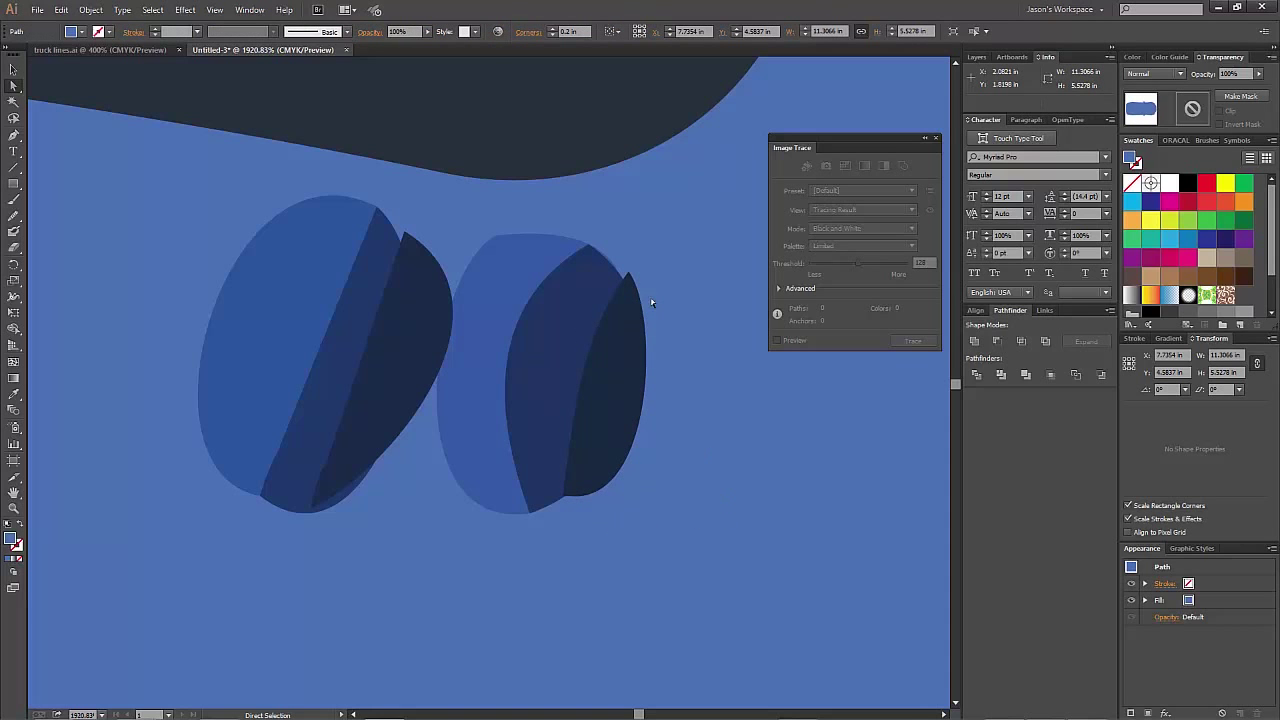
pyautogui.moveTo(628, 273); pyautogui.dragTo(620, 281)
pyautogui.click(745, 380)
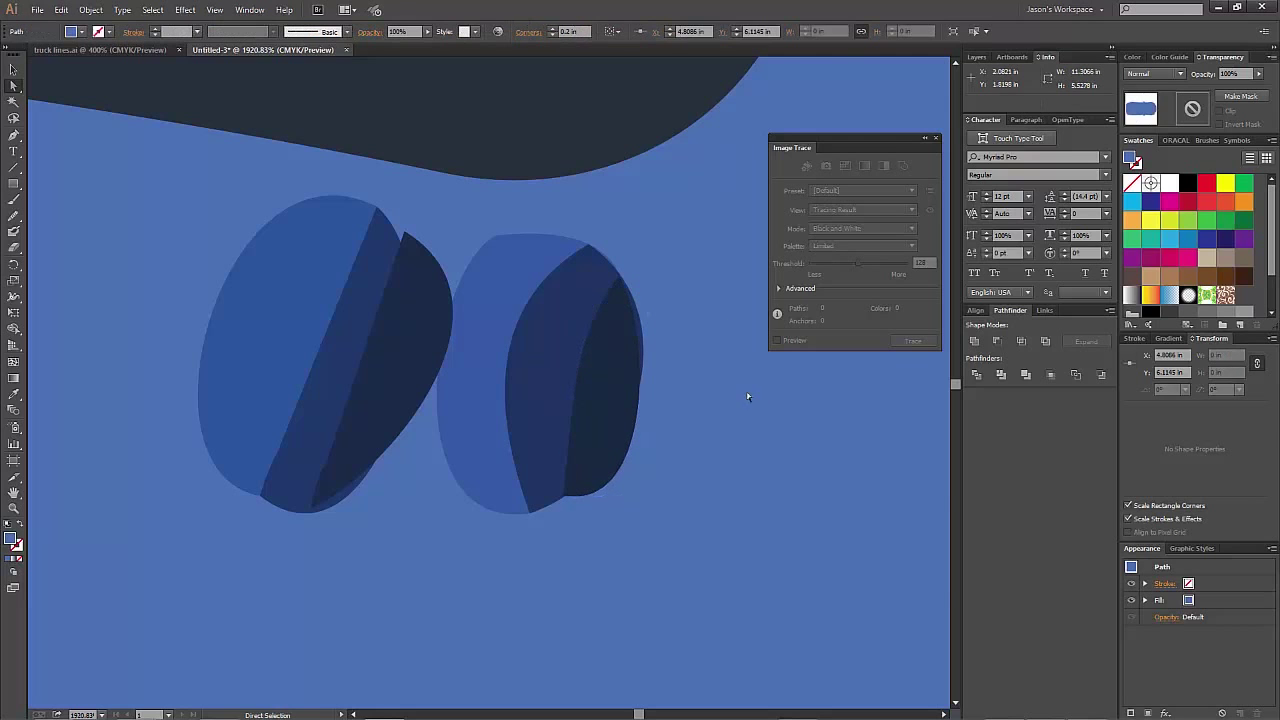
pyautogui.click(618, 447)
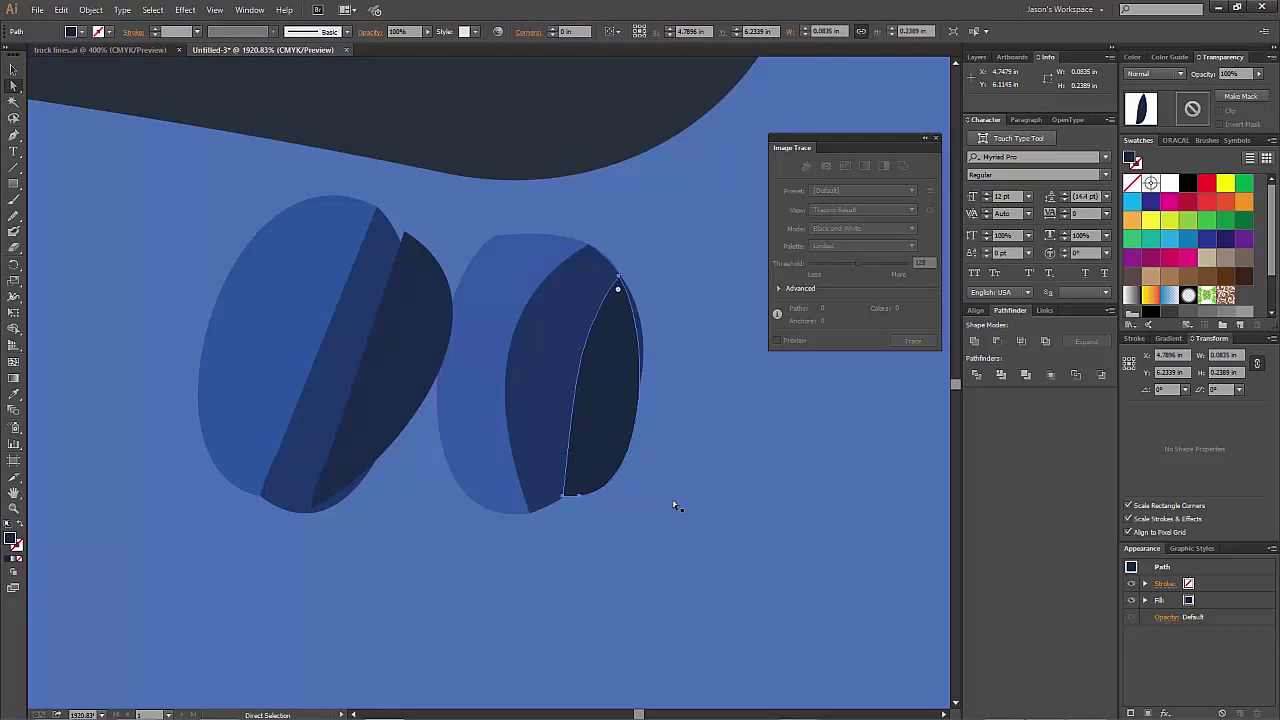
# - Reposition the first rounded shape's darkest piece so its upper corner and lower tip sit on the medium-blue piece's edge
pyautogui.click(450, 334)
pyautogui.moveTo(406, 243); pyautogui.dragTo(400, 255)
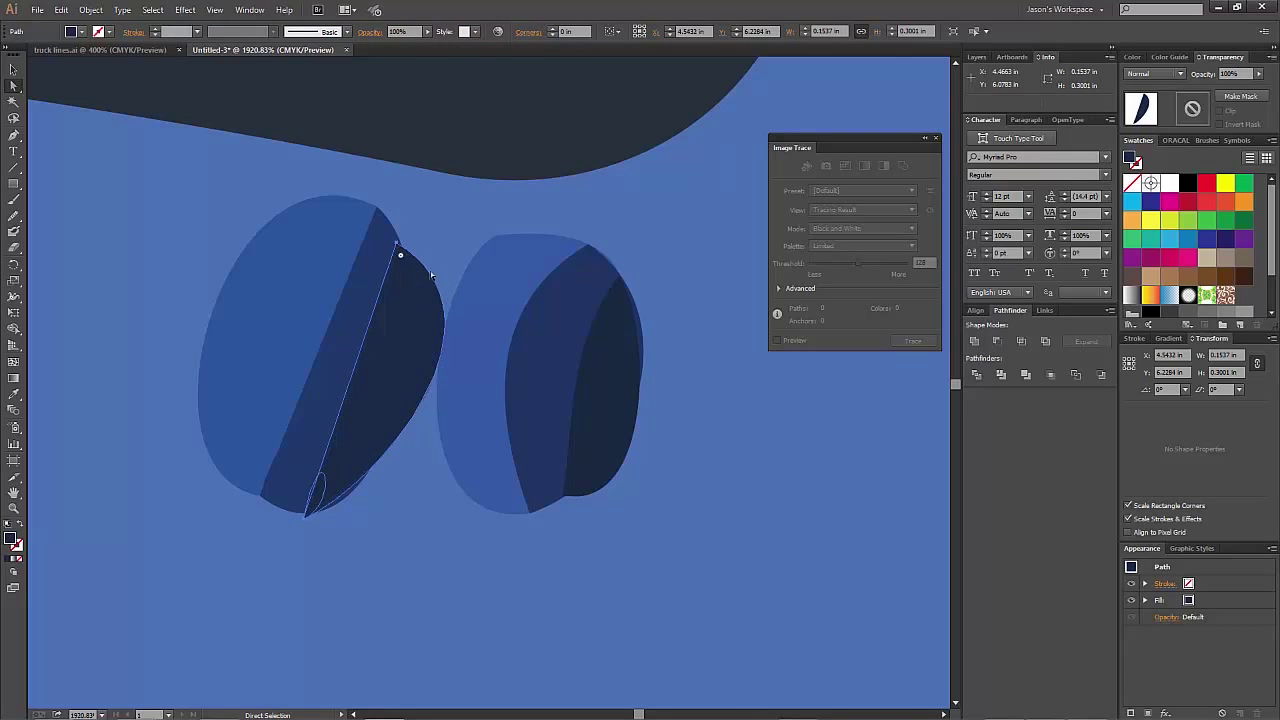
pyautogui.moveTo(306, 518); pyautogui.dragTo(316, 514)
pyautogui.click(357, 526)
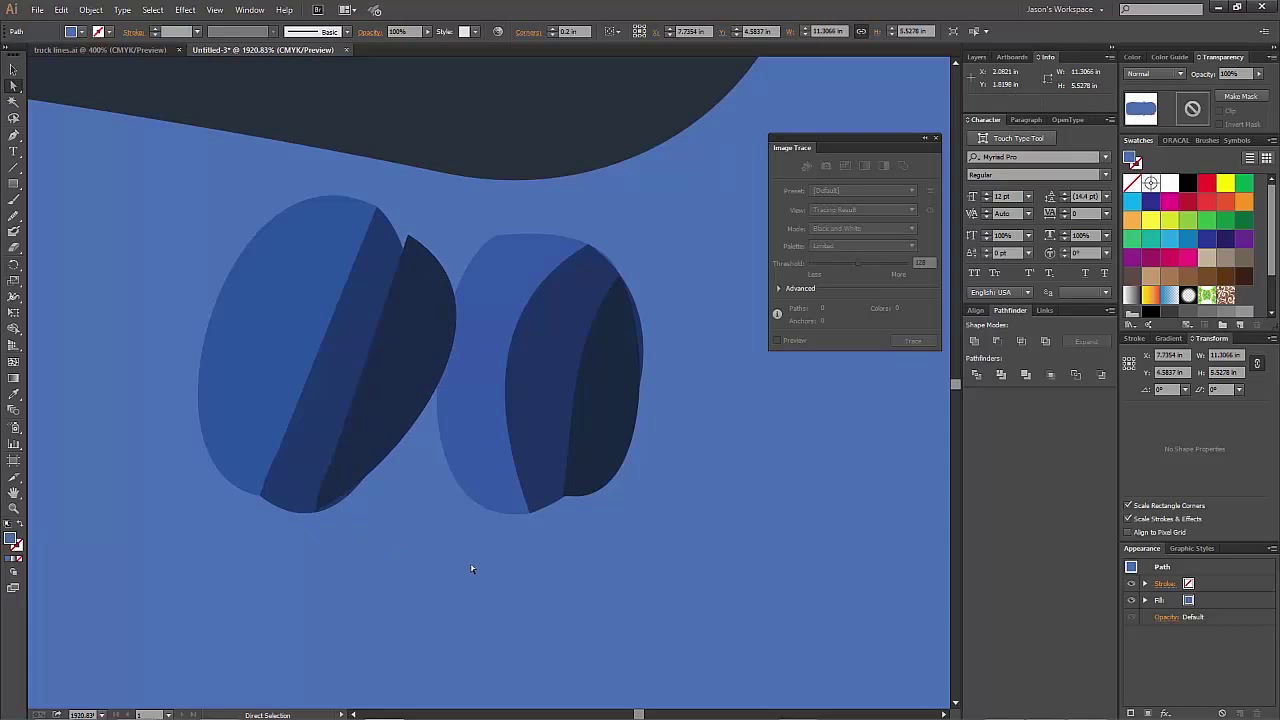
pyautogui.click(408, 265)
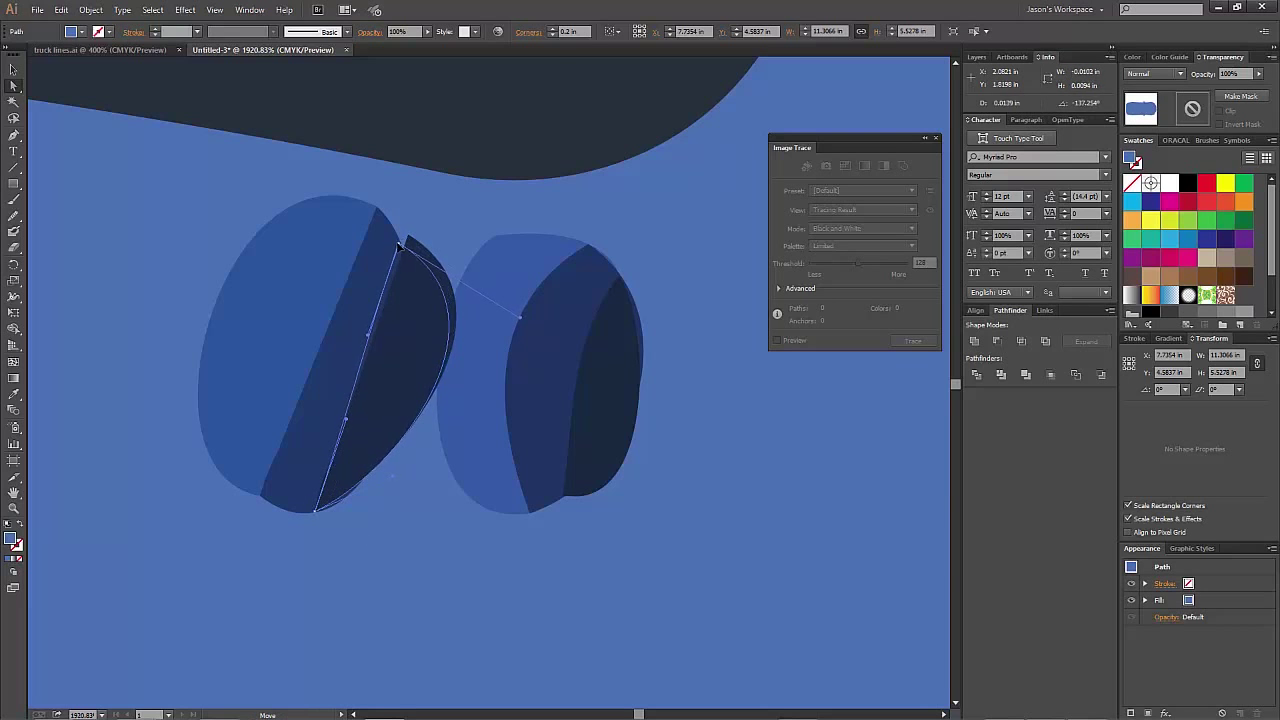
pyautogui.click(427, 491)
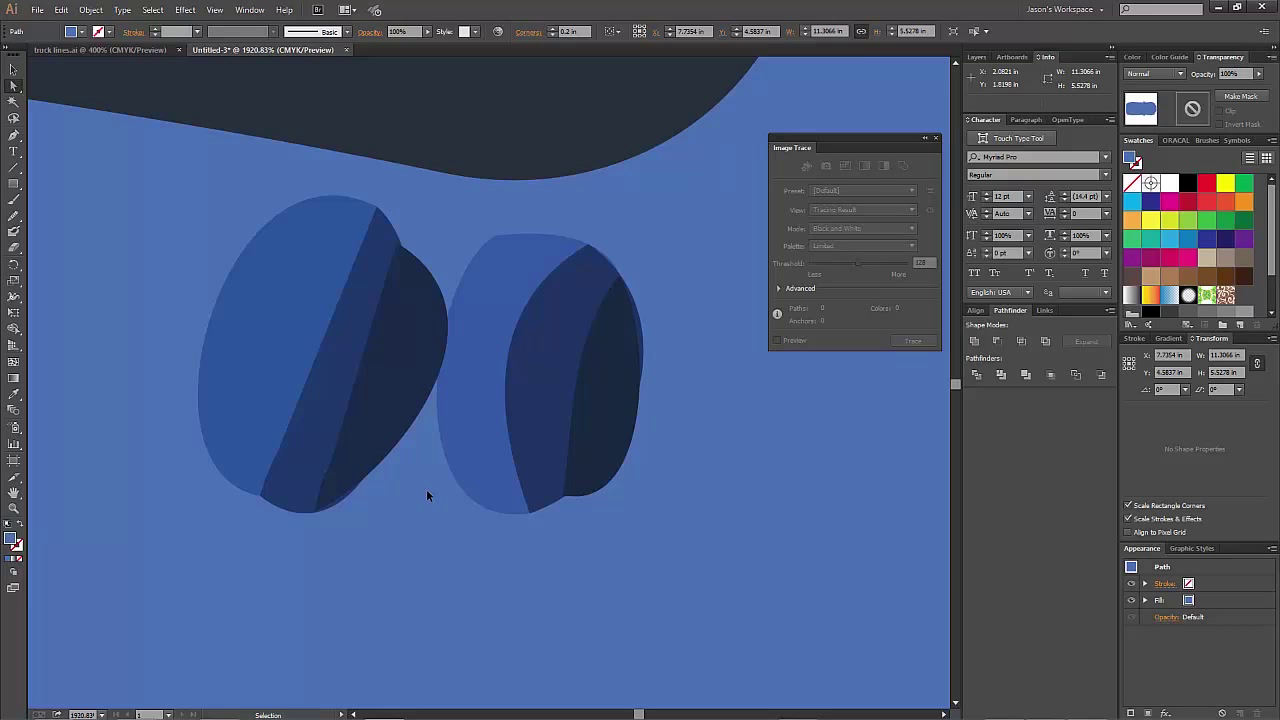
# - Examine the whole car in outline view at 150%, and return to the filled preview
pyautogui.hotkey('ctrl', 'y')
pyautogui.hotkey('ctrl', '-')
pyautogui.hotkey('ctrl', '-')
pyautogui.hotkey('ctrl', '-')
pyautogui.hotkey('ctrl', '-')
pyautogui.hotkey('ctrl', '-')
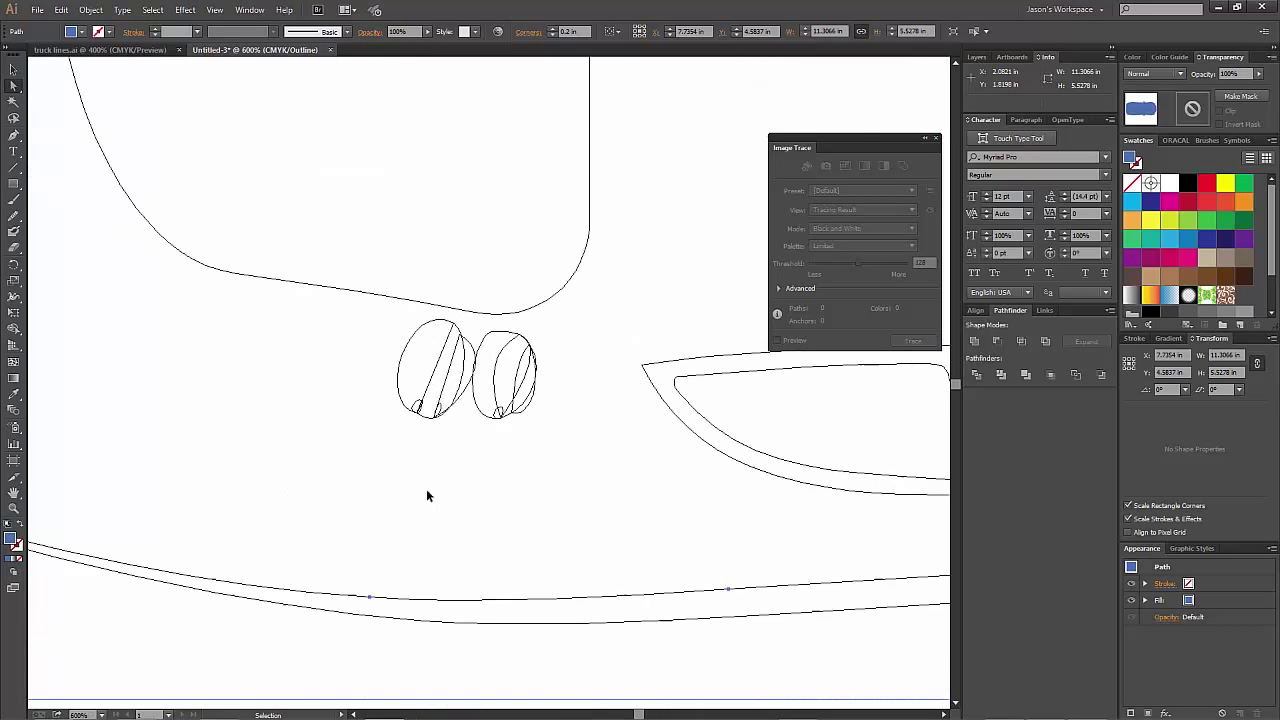
pyautogui.hotkey('ctrl', '-')
pyautogui.hotkey('ctrl', '-')
pyautogui.hotkey('ctrl', '-')
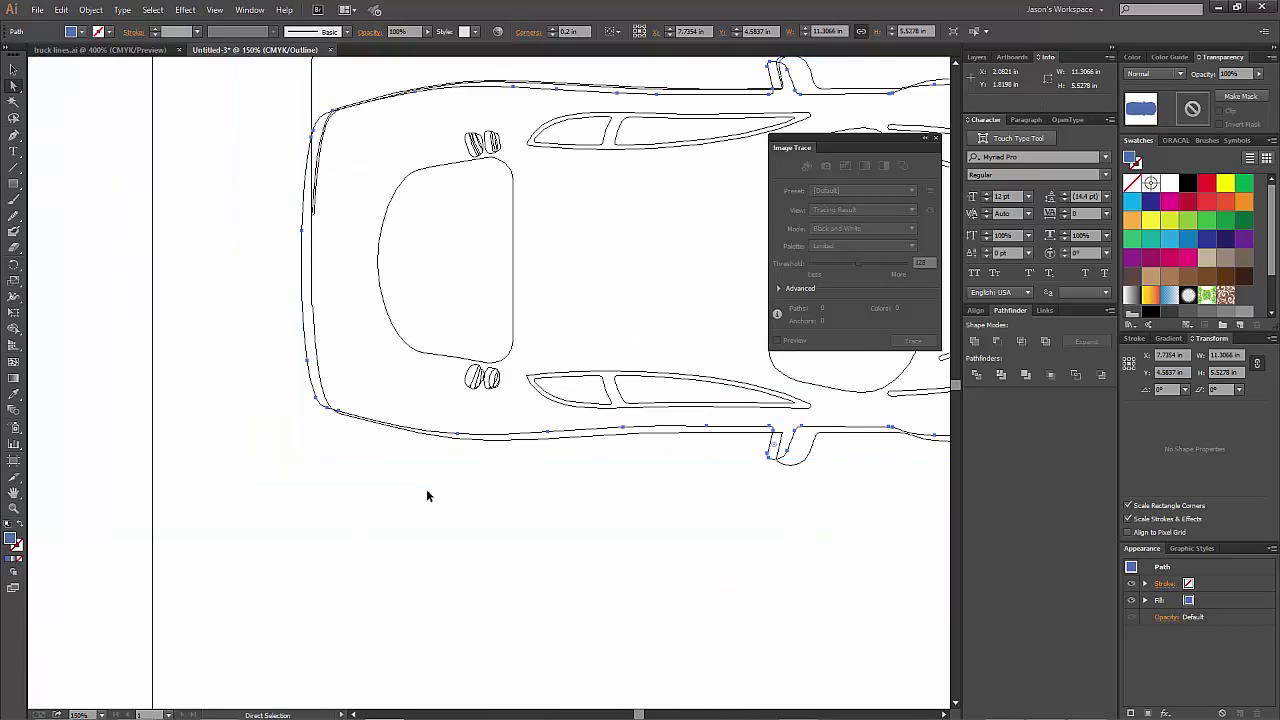
pyautogui.moveTo(649, 474); pyautogui.dragTo(414, 531)
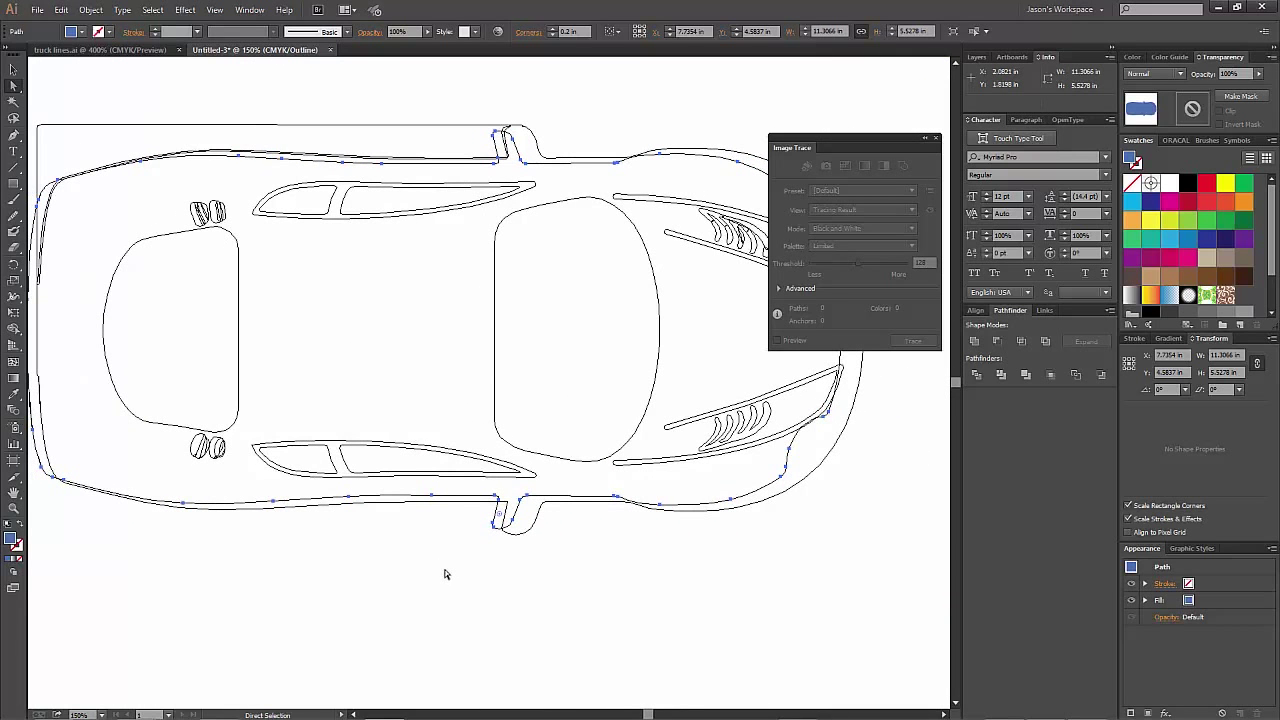
pyautogui.hotkey('ctrl', 'y')
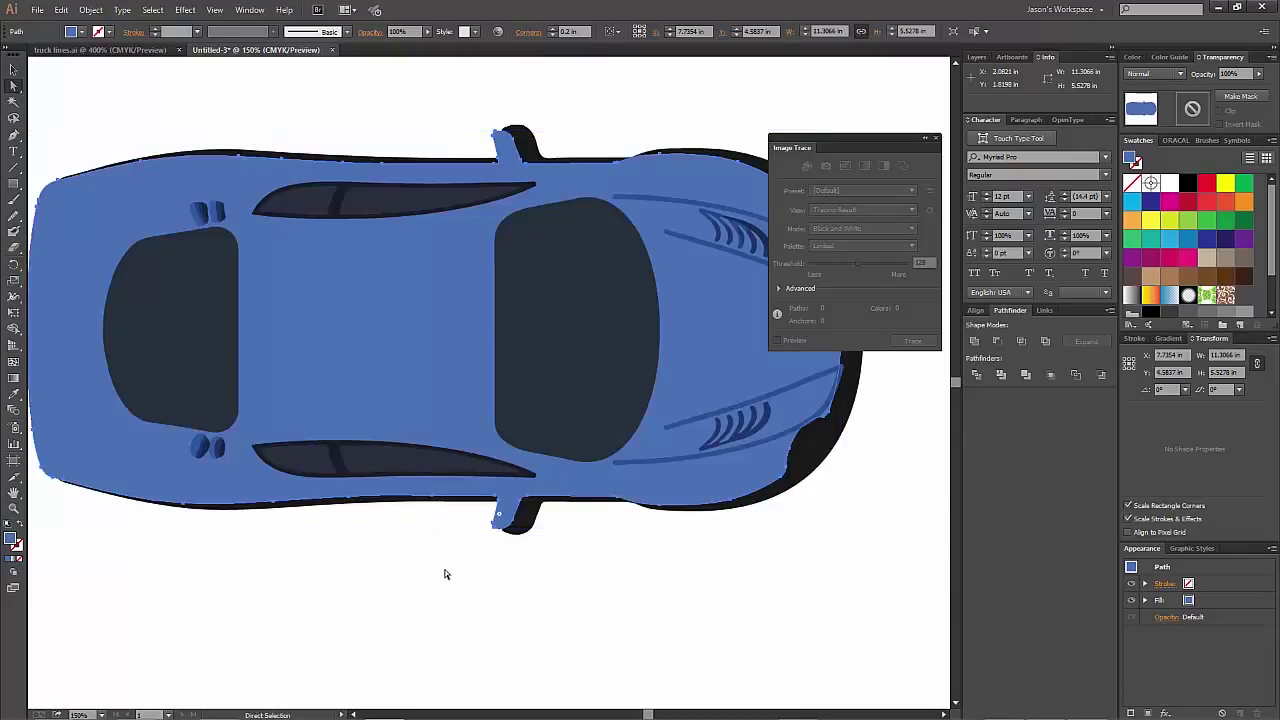
# - Nudge the blue car body horizontally to X 7.9717 in to even out the black outline, and move the Image Trace window aside
pyautogui.press('v')
pyautogui.press('Right')
pyautogui.press('Right')
pyautogui.press('Right')
pyautogui.press('Right')
pyautogui.press('Right')
pyautogui.press('Right')
pyautogui.press('Right')
pyautogui.press('Right')
pyautogui.press('Right')
pyautogui.press('Right')
pyautogui.press('Right')
pyautogui.press('Right')
pyautogui.press('Right')
pyautogui.press('Right')
pyautogui.press('Right')
pyautogui.press('Right')
pyautogui.press('Right')
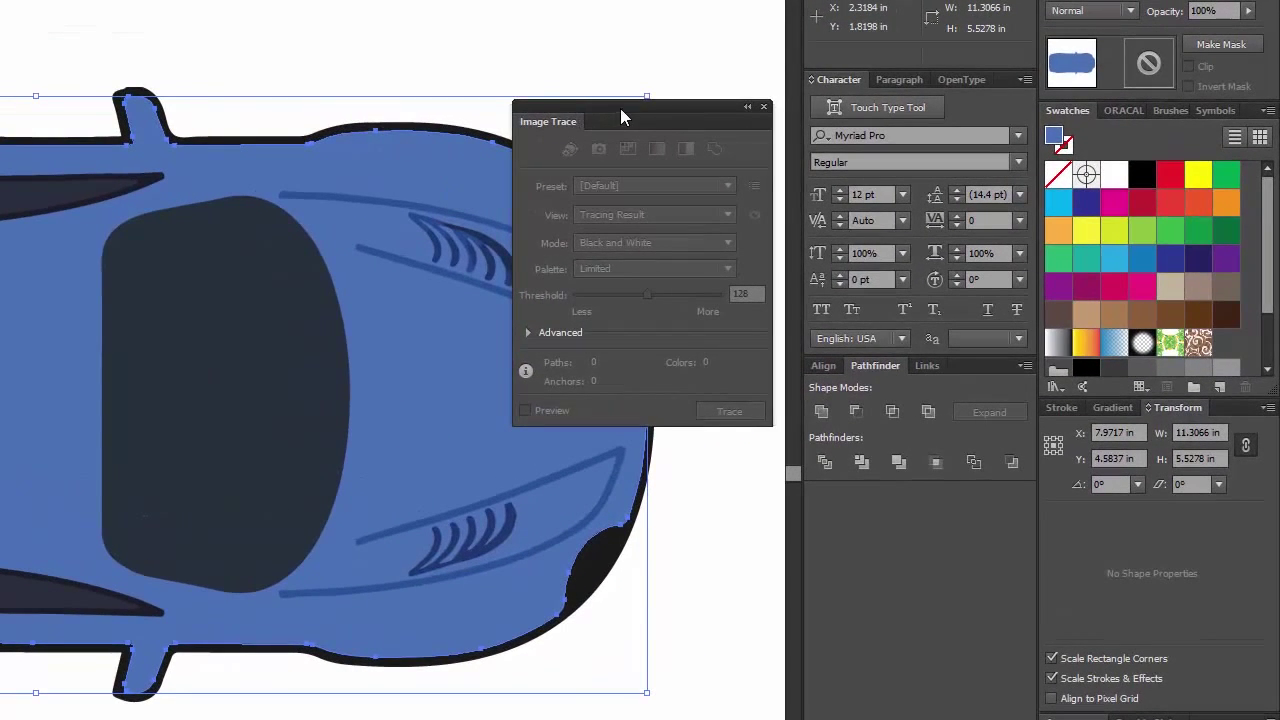
pyautogui.moveTo(621, 117); pyautogui.dragTo(643, 72)
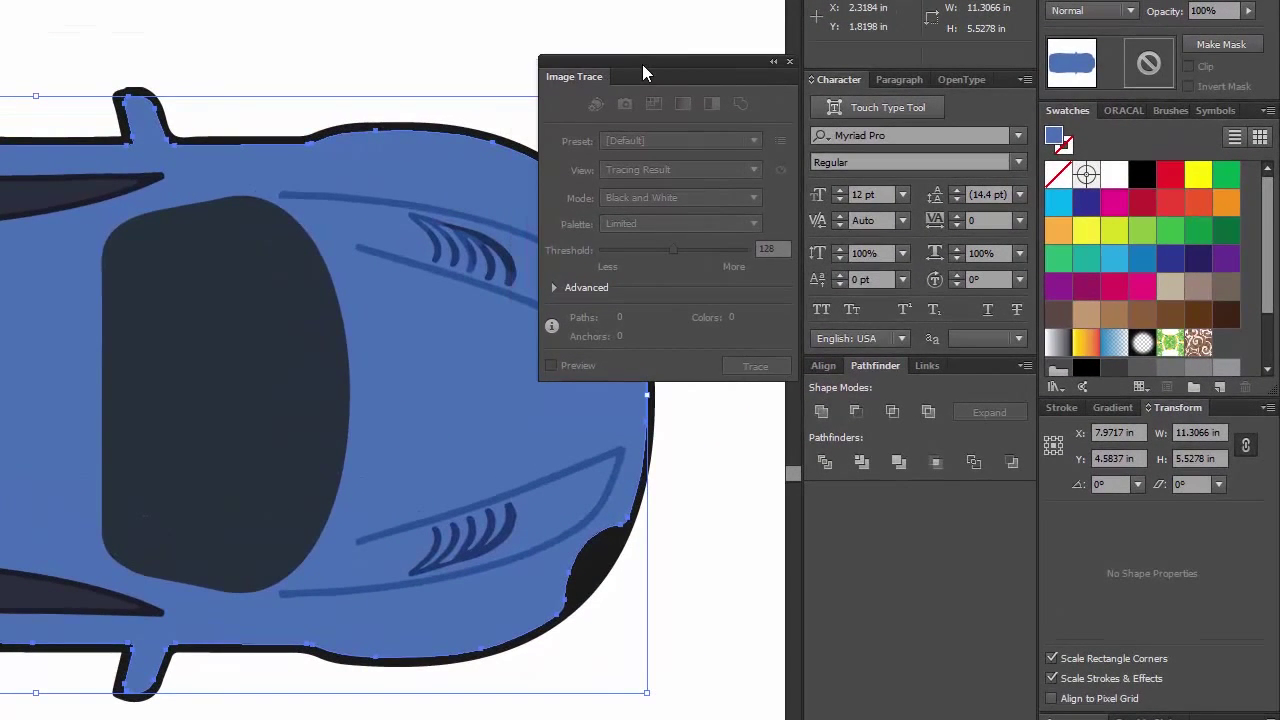